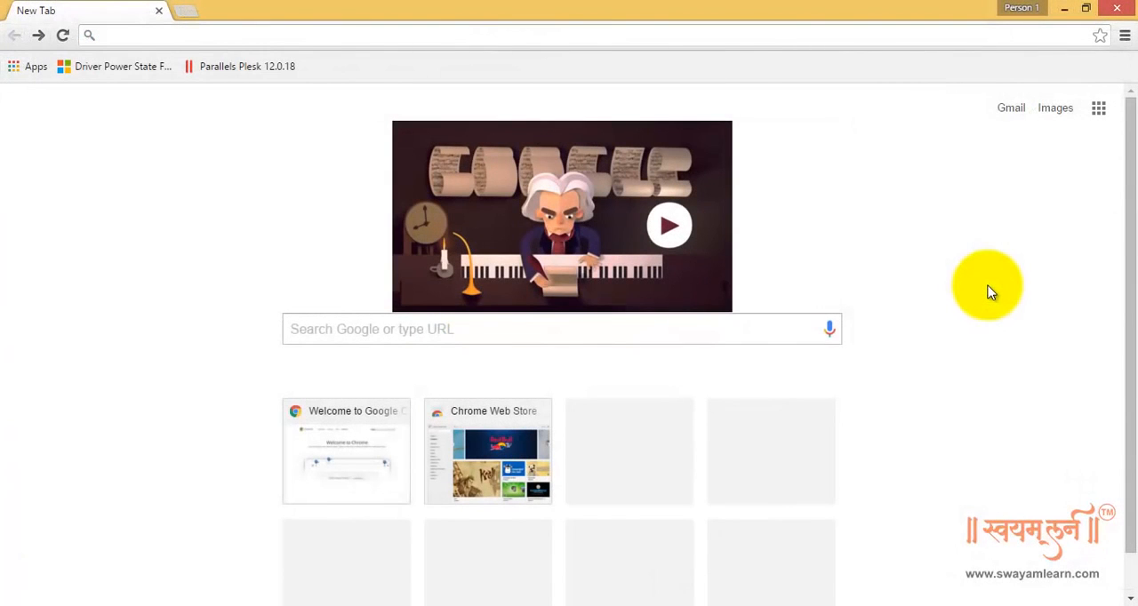
# Search Google for "floral background" and show the image results
pyautogui.click(777, 333)
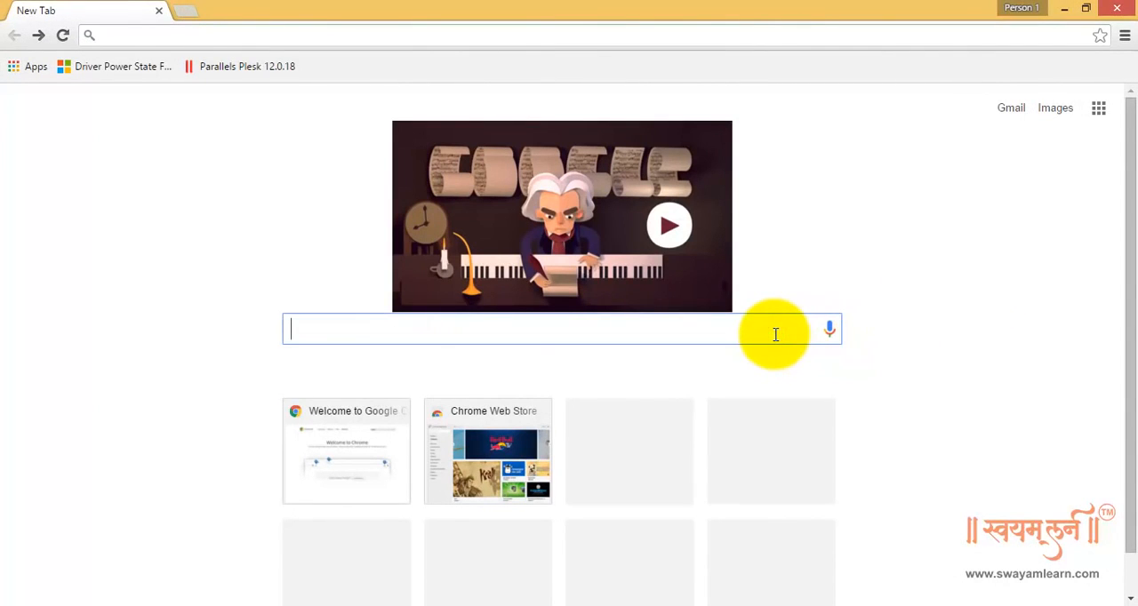
pyautogui.write('flora')
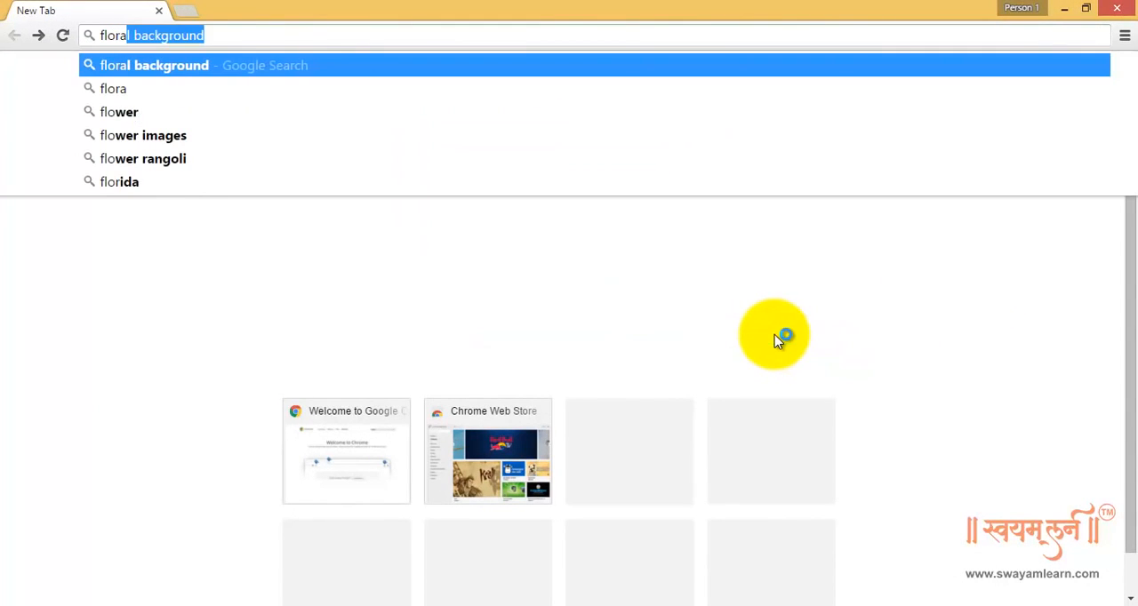
pyautogui.write('l back')
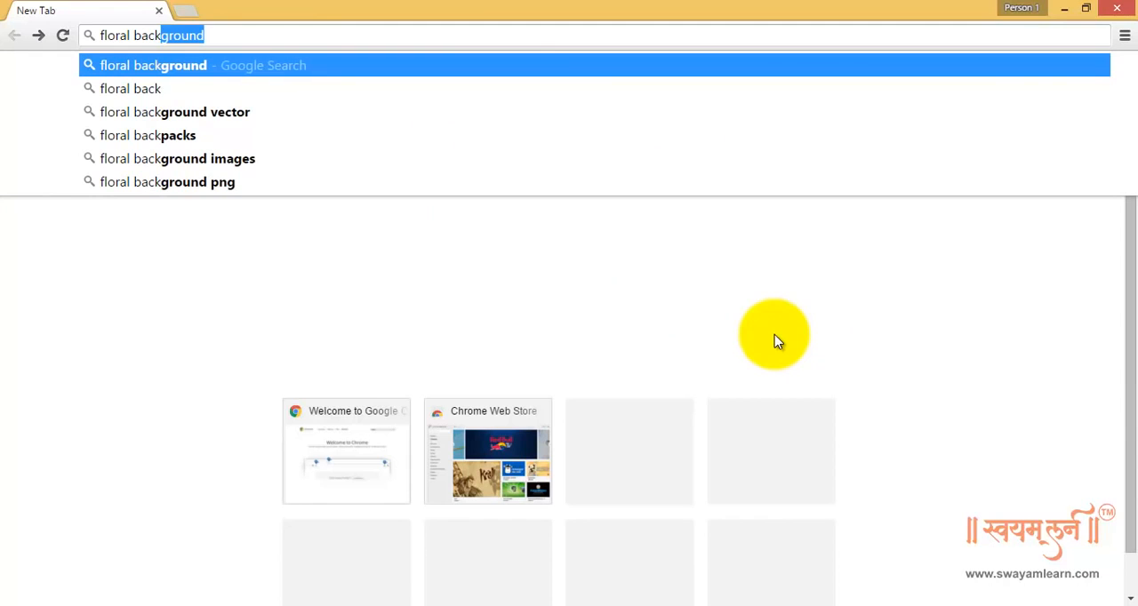
pyautogui.click(188, 65)
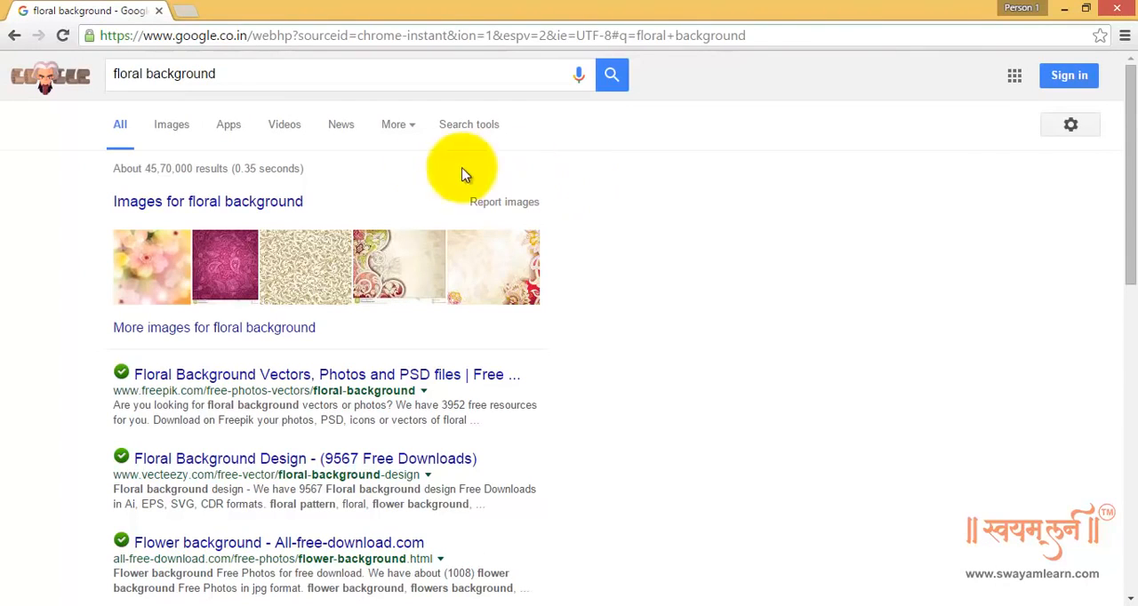
pyautogui.click(178, 131)
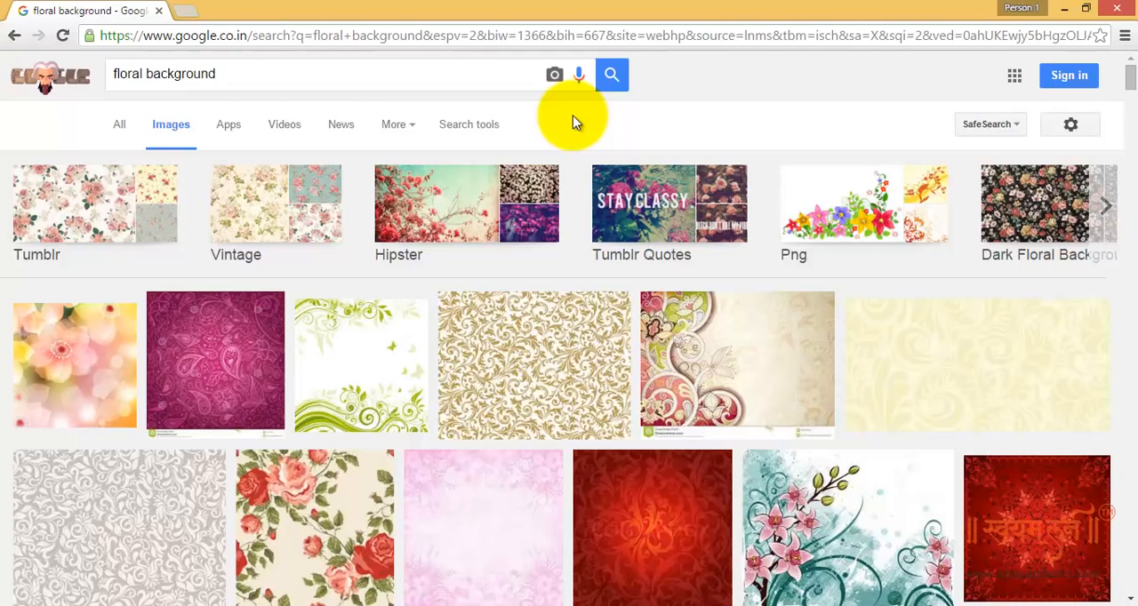
# Filter the image results to sizes larger than 6 MP (2816 × 2112)
pyautogui.click(492, 126)
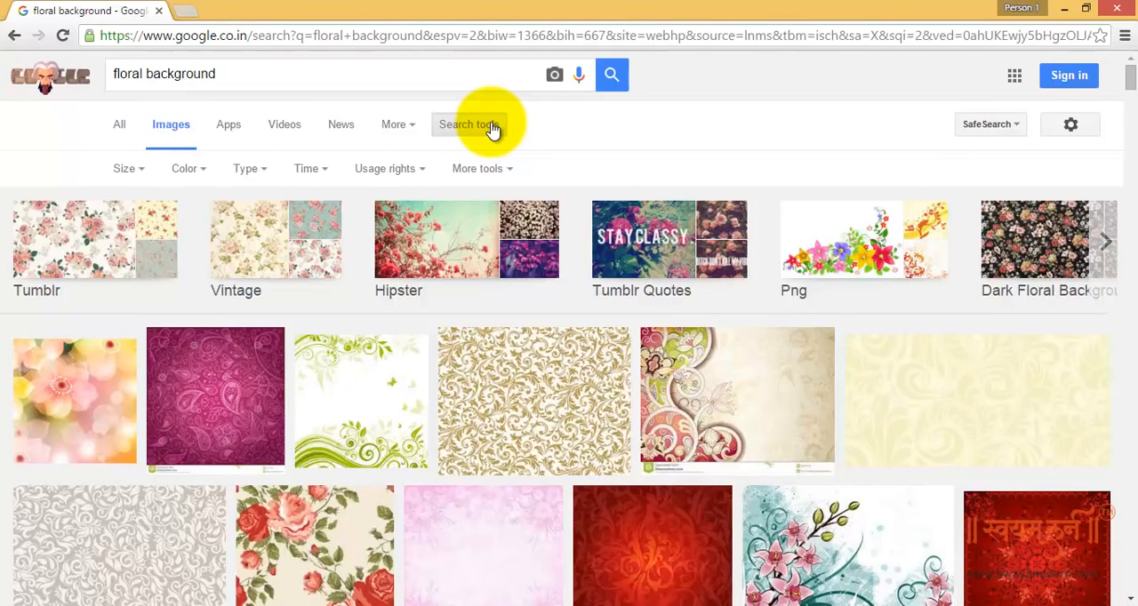
pyautogui.click(140, 172)
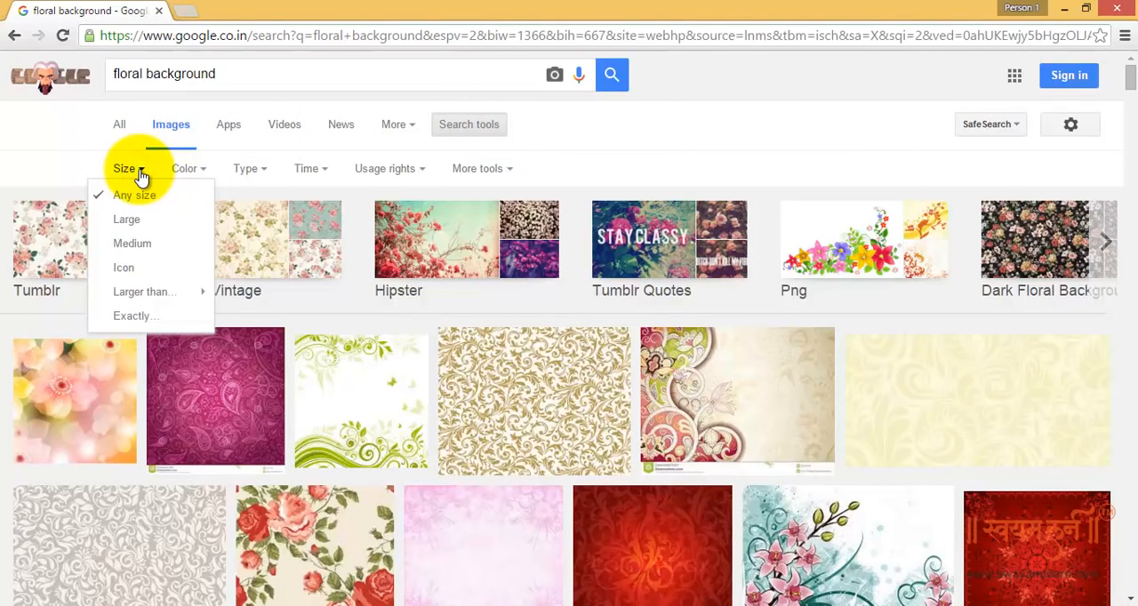
pyautogui.moveTo(160, 294)
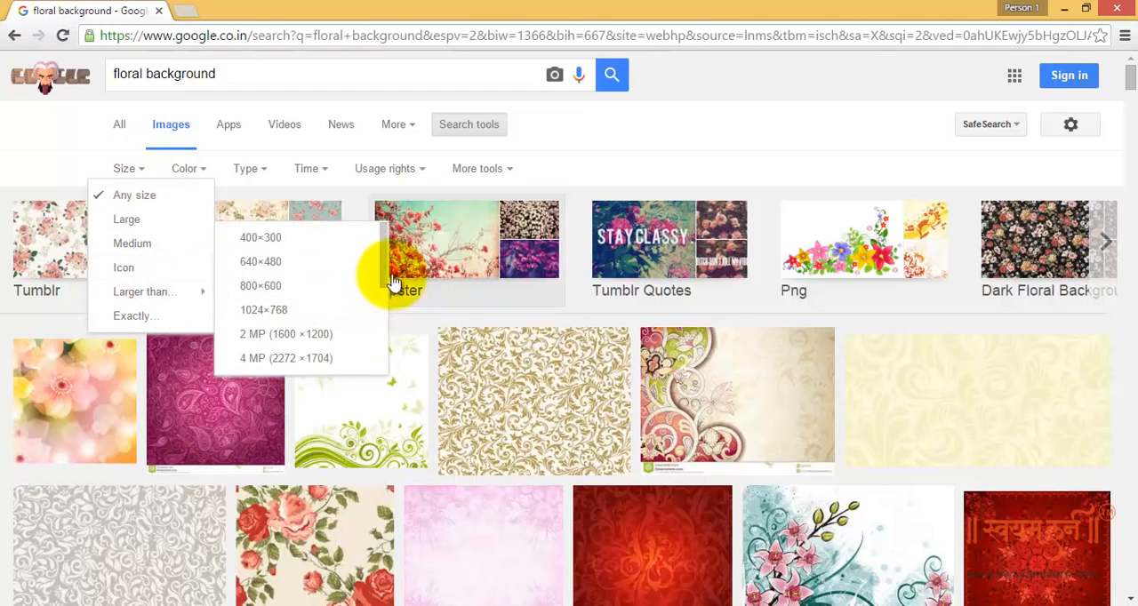
pyautogui.moveTo(384, 257); pyautogui.dragTo(377, 306)
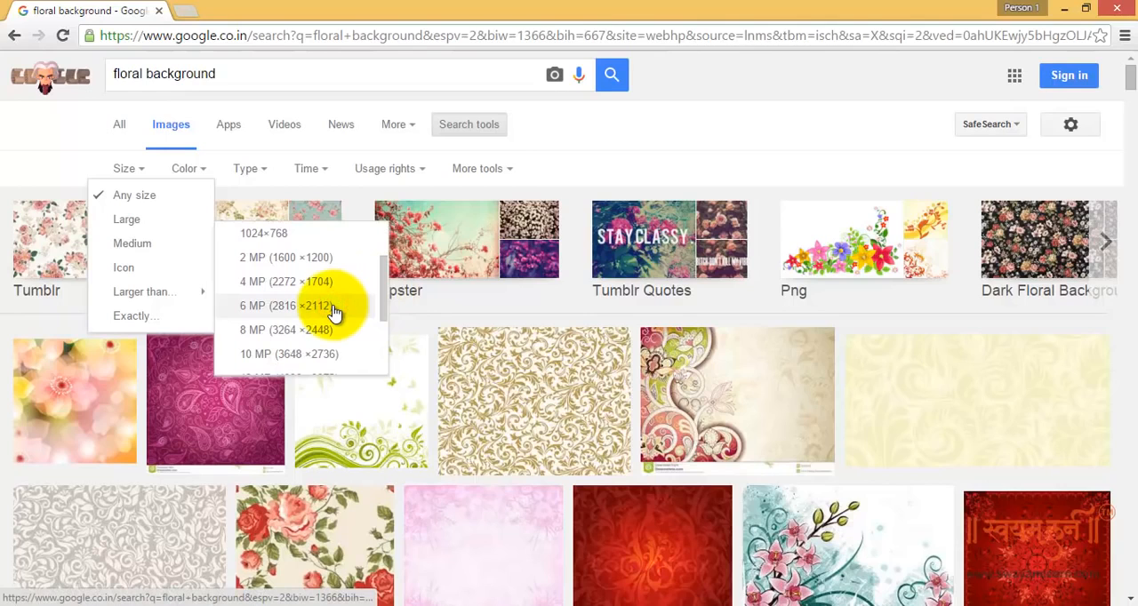
pyautogui.click(334, 307)
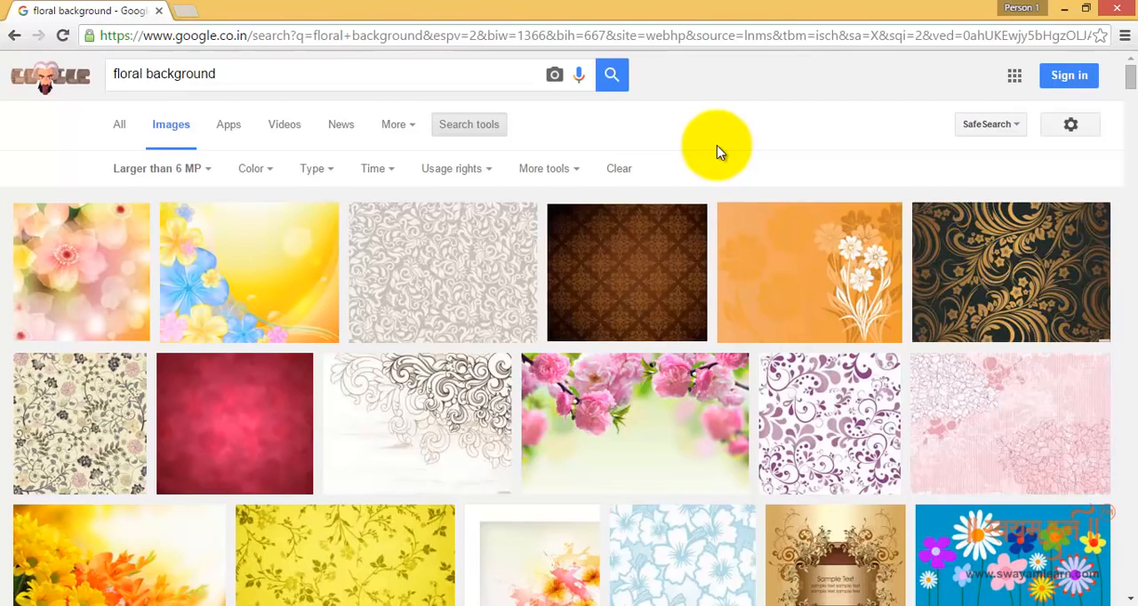
# Open the first pink-flower background result as a full-size image and examine its detail at actual size
pyautogui.click(108, 289)
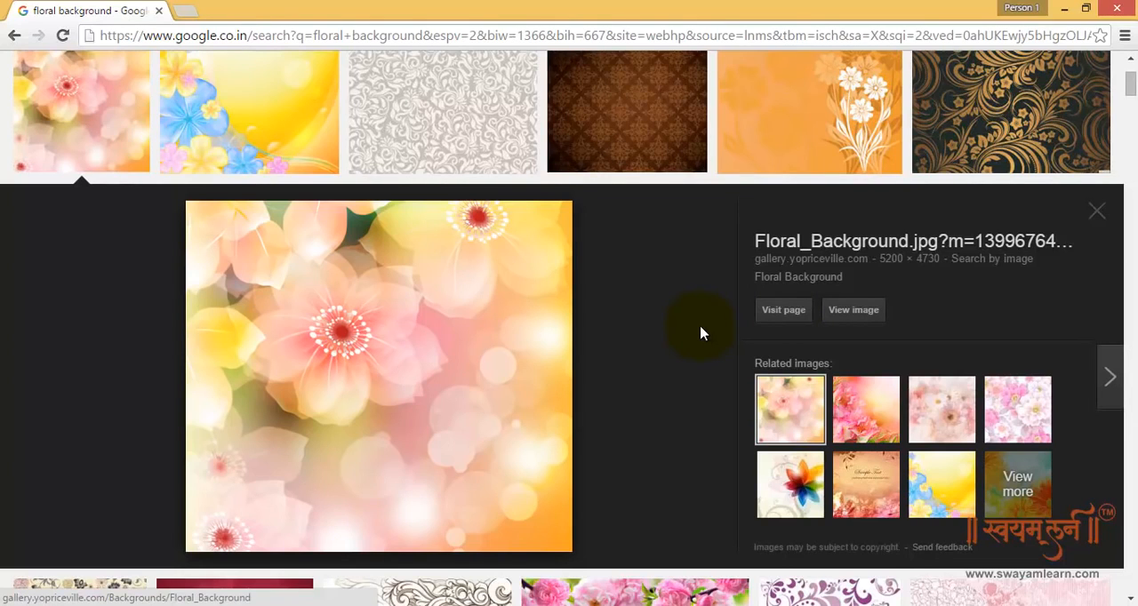
pyautogui.click(856, 313)
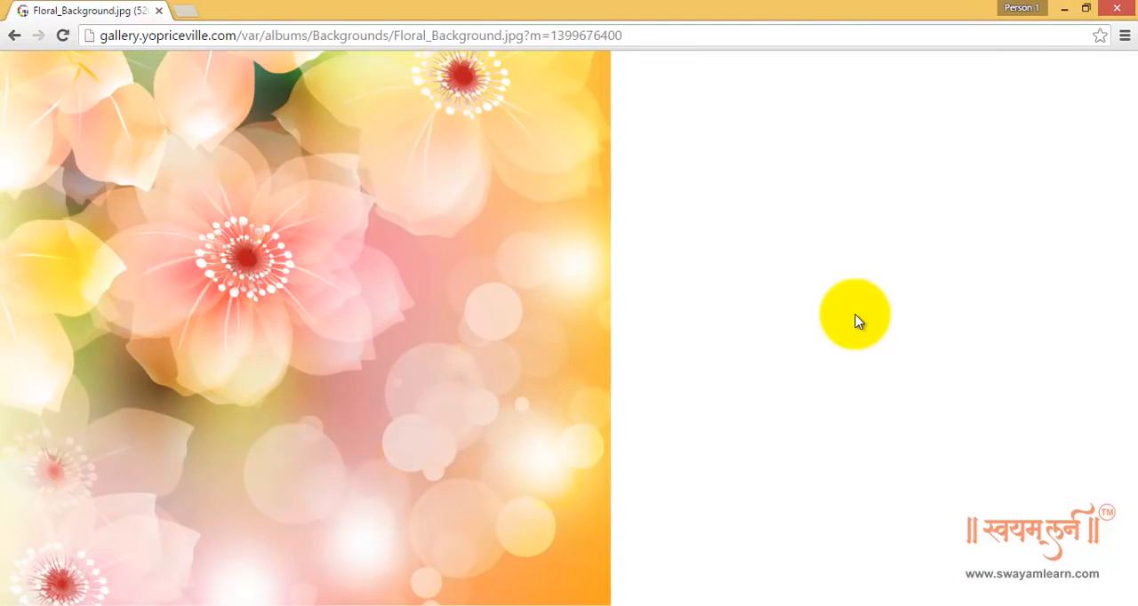
pyautogui.click(269, 293)
pyautogui.scroll(10, 345, 291)
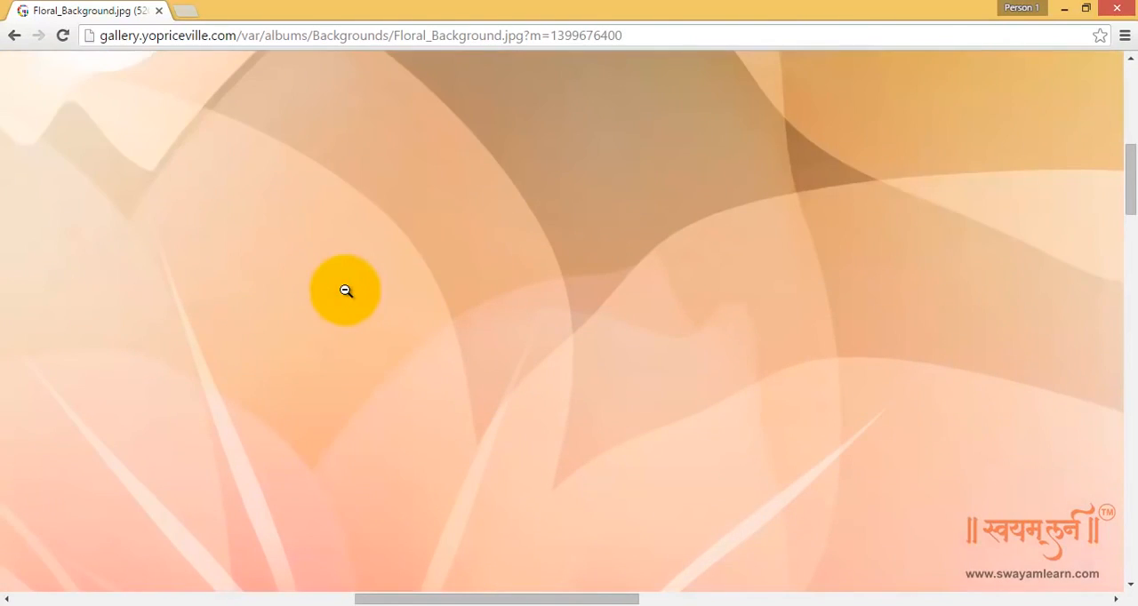
pyautogui.click(345, 291)
pyautogui.rightClick(437, 232)
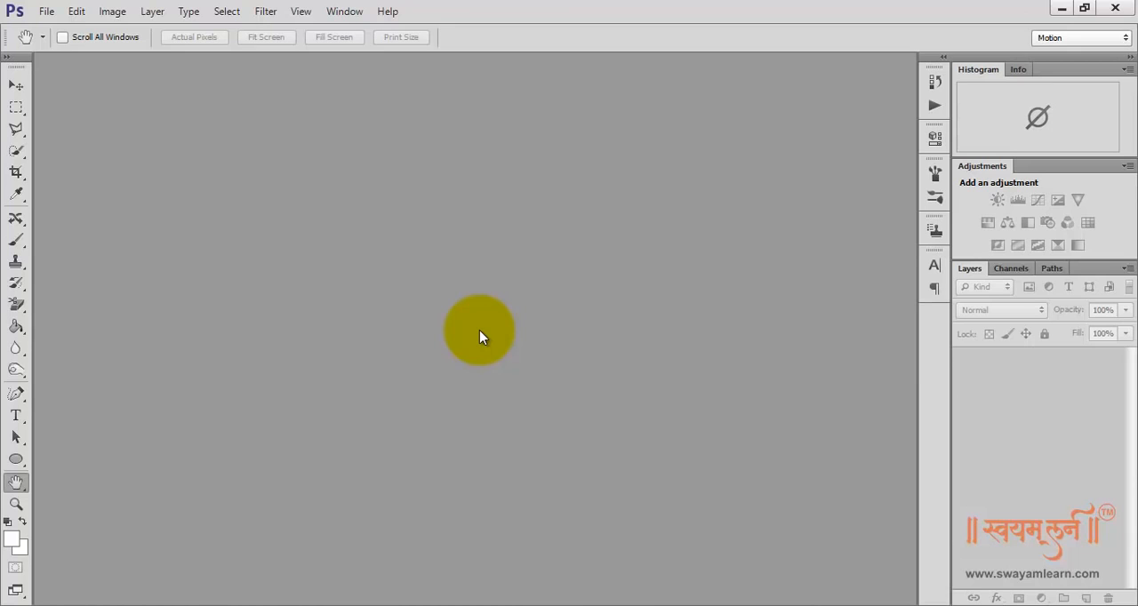
# Switch to Photoshop and create a new document 36 inches wide and 12 inches high at 300 pixels/inch
pyautogui.click(46, 11)
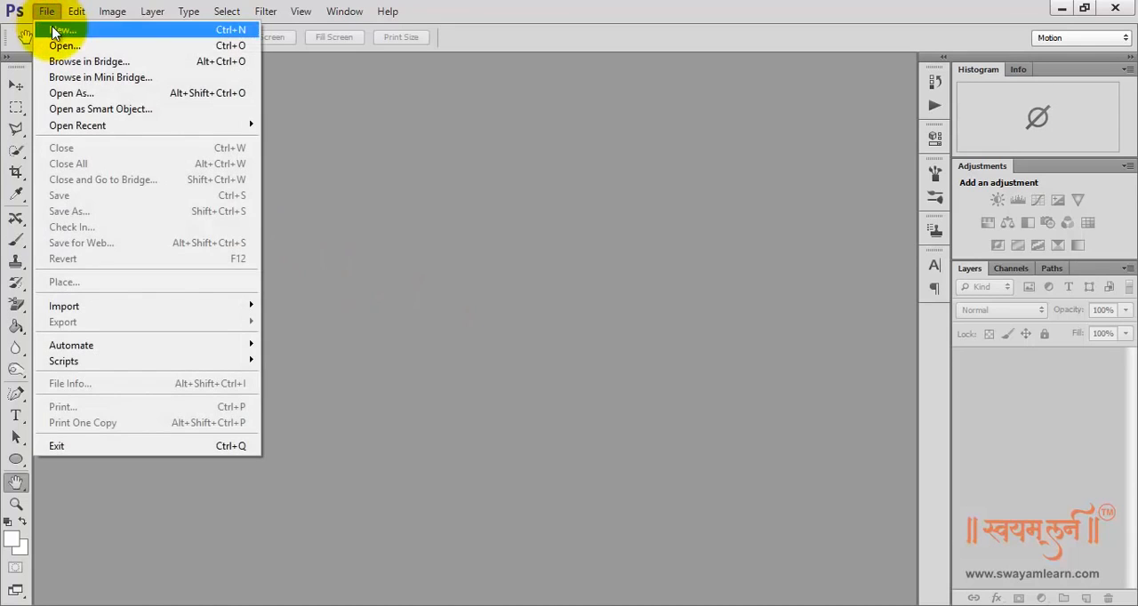
pyautogui.click(55, 32)
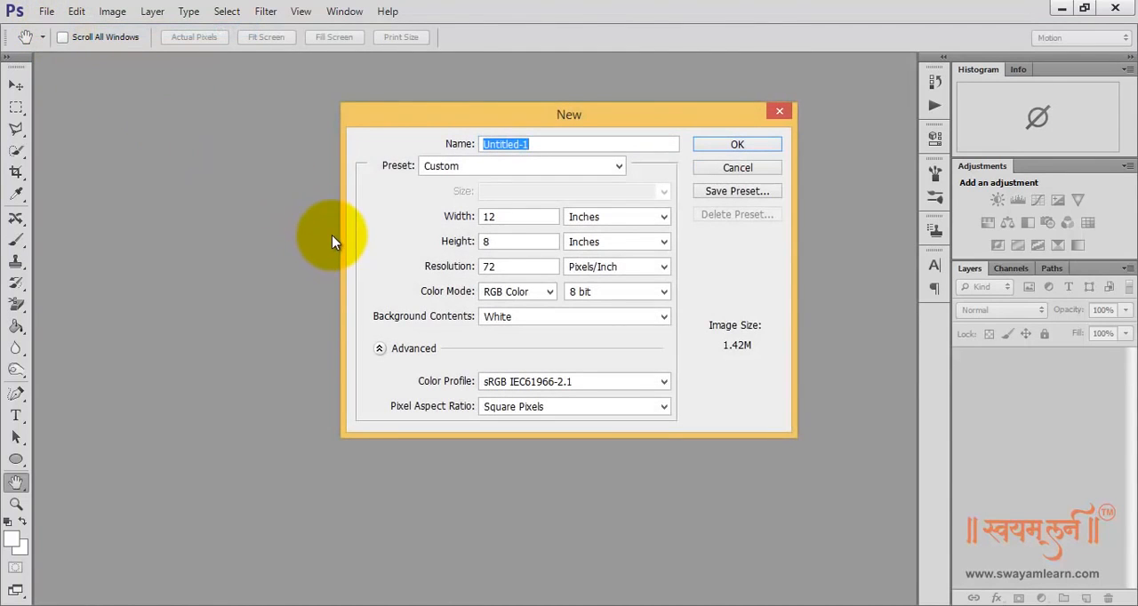
pyautogui.moveTo(505, 217); pyautogui.dragTo(460, 272)
pyautogui.write('36')
pyautogui.write('12')
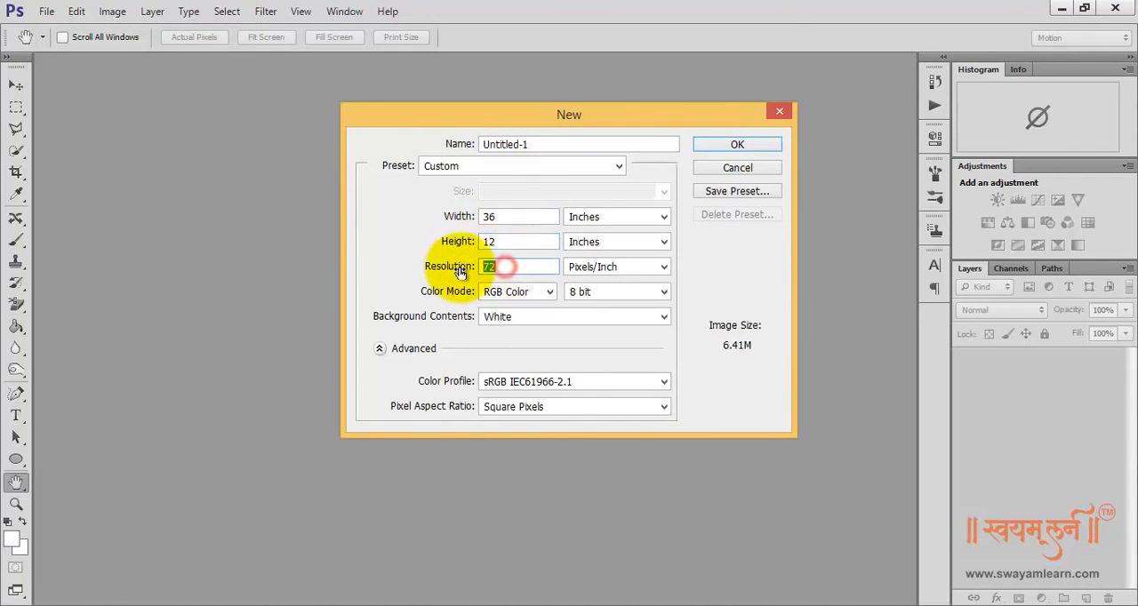
pyautogui.write('300')
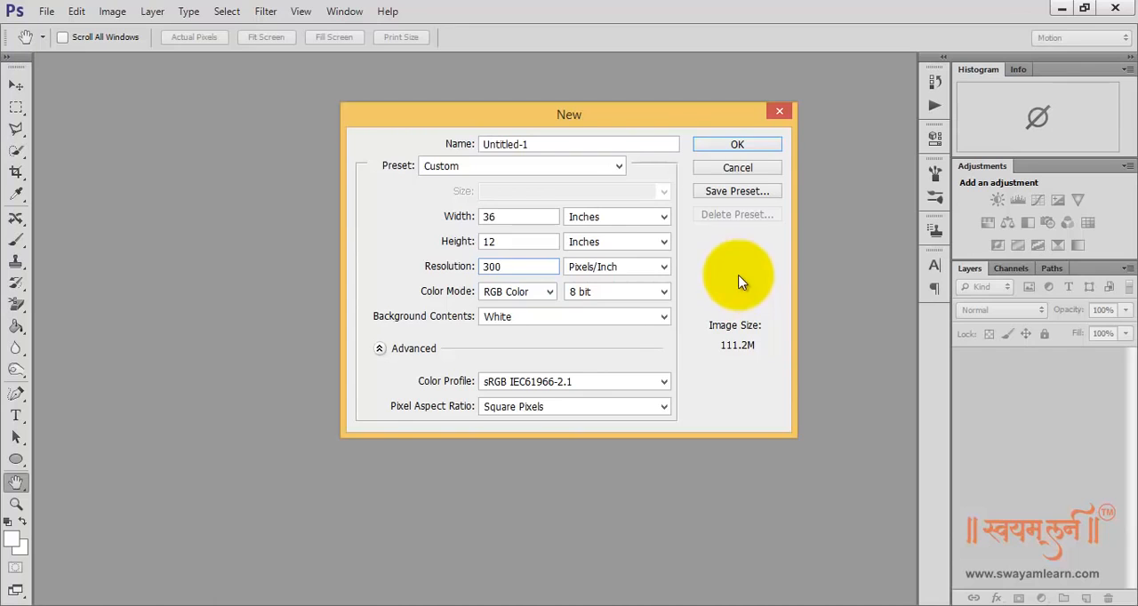
pyautogui.click(745, 148)
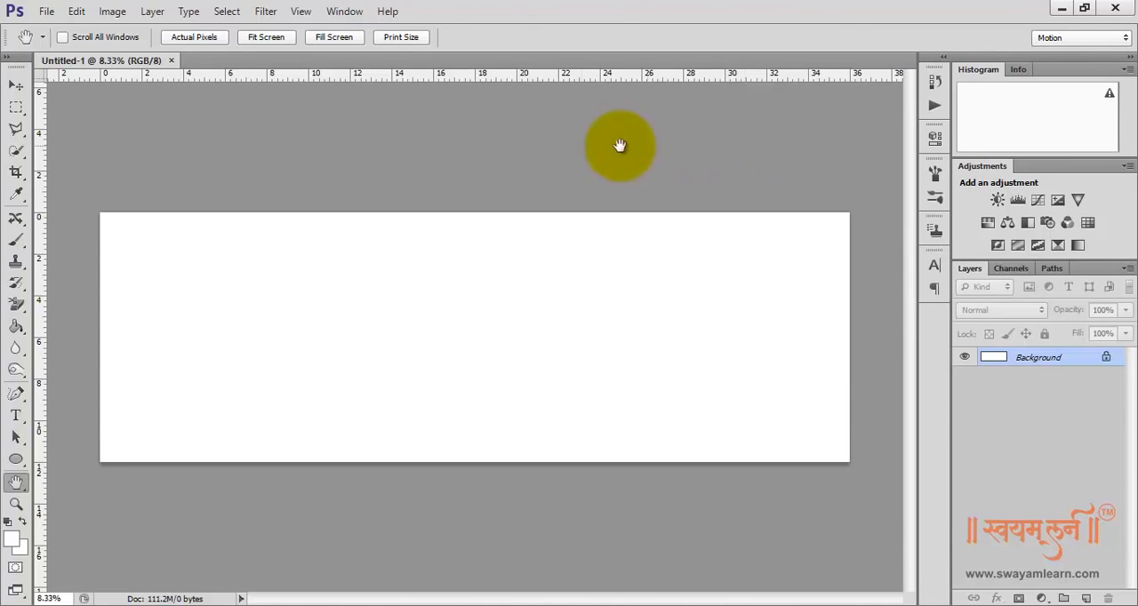
# Add a vertical guide at 18 inches, through the middle of the blank canvas
pyautogui.click(300, 12)
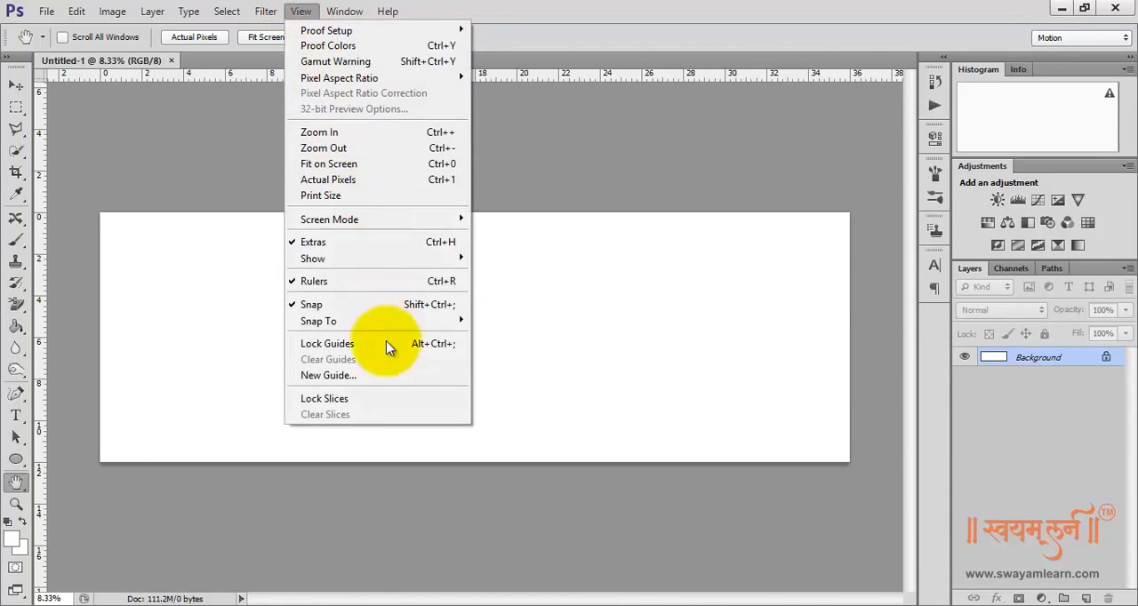
pyautogui.click(394, 375)
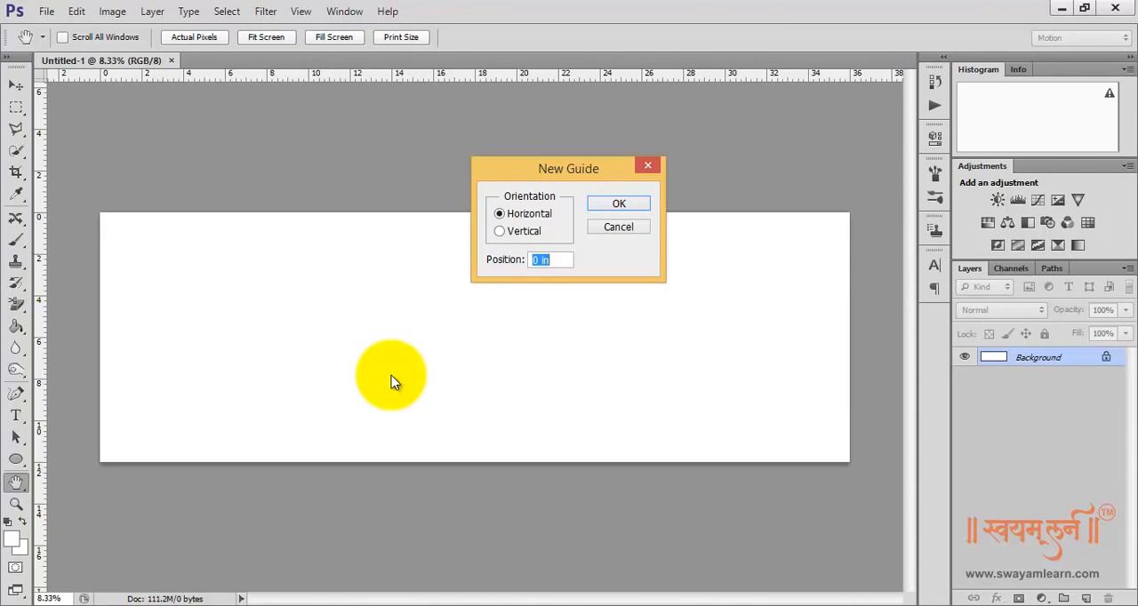
pyautogui.click(499, 232)
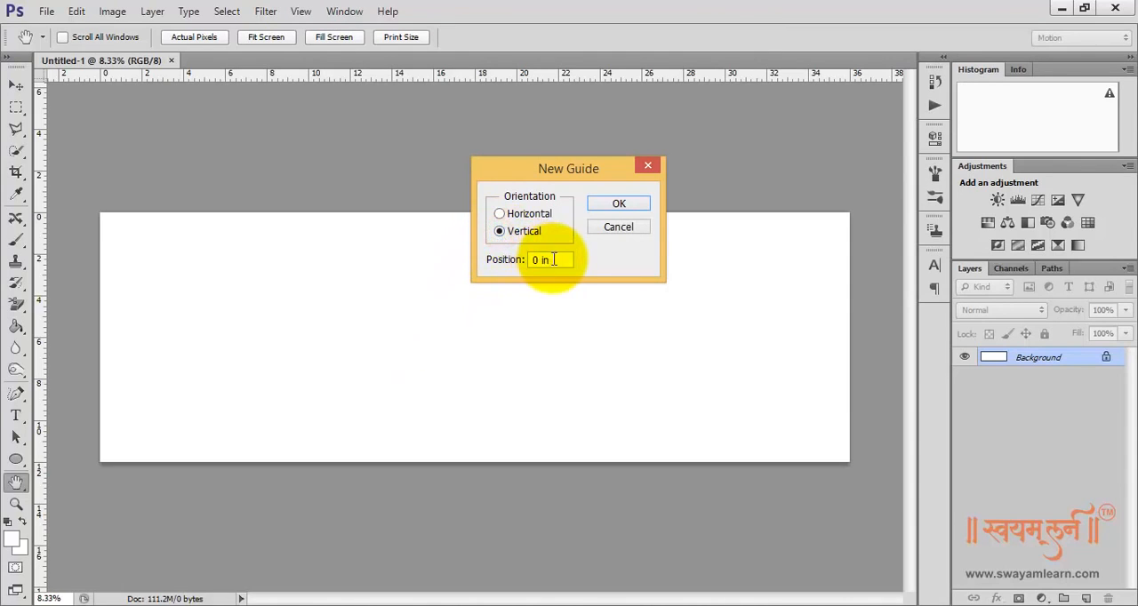
pyautogui.moveTo(553, 259); pyautogui.dragTo(496, 260)
pyautogui.write('1')
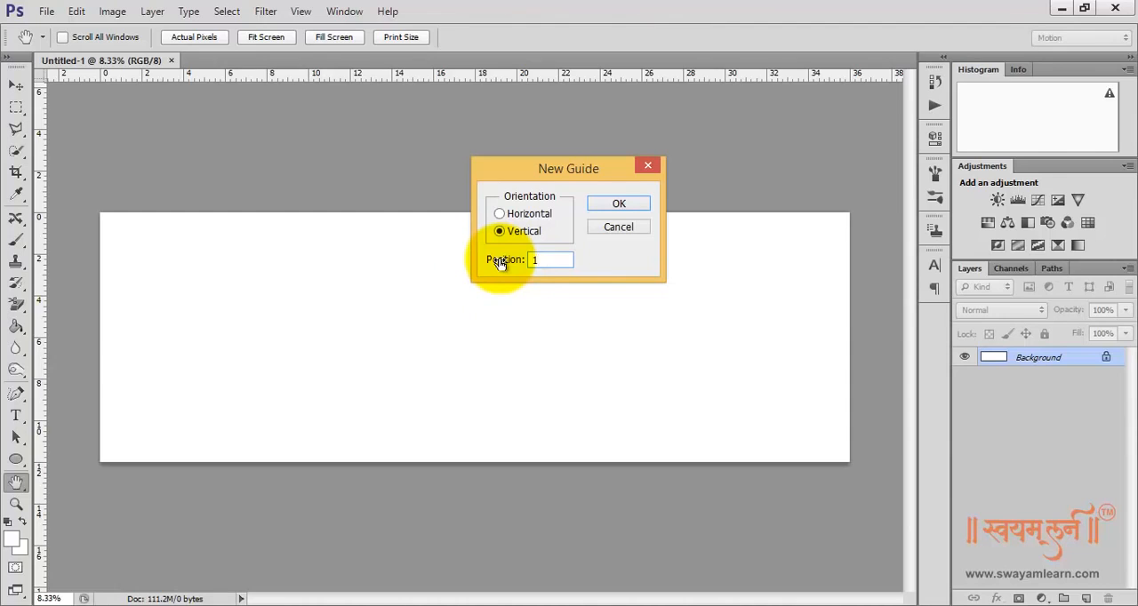
pyautogui.write('8')
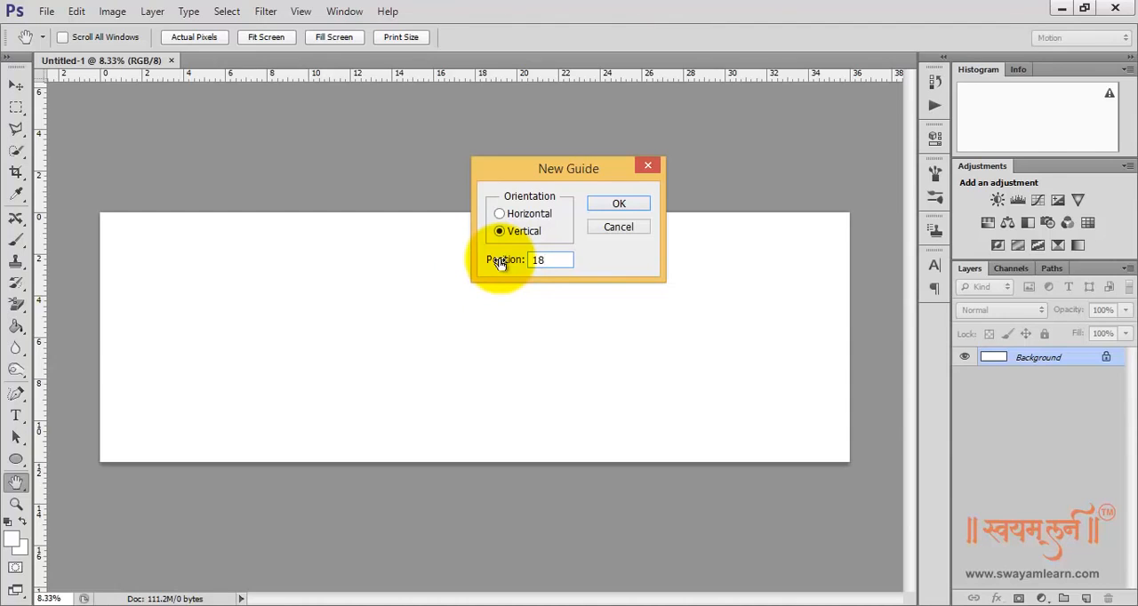
pyautogui.click(619, 204)
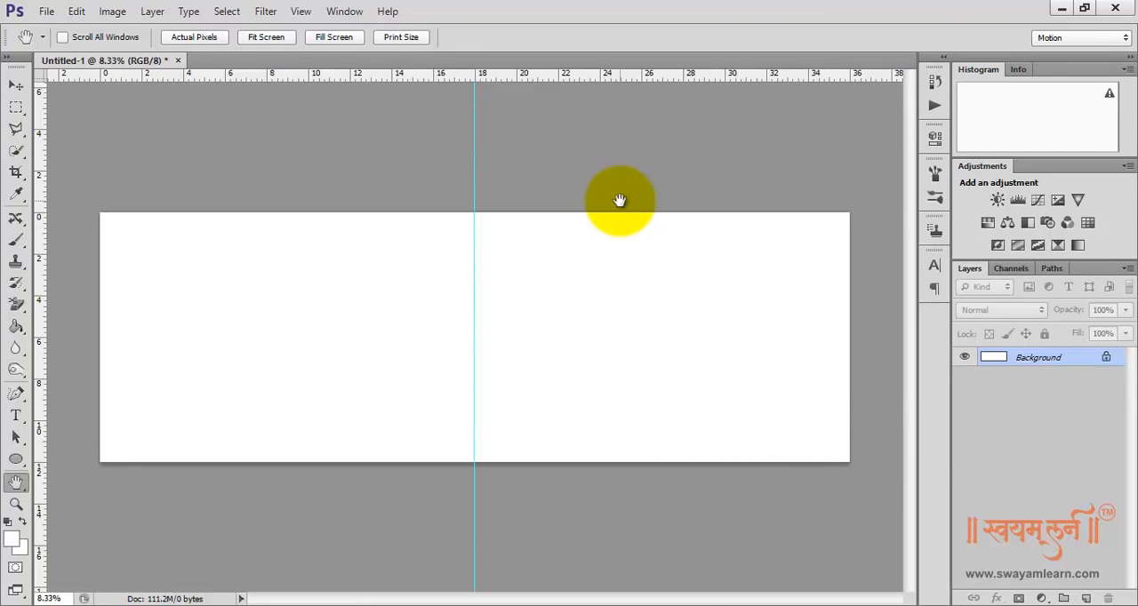
# Add a vertical guide at 0.5 inch, just inside the canvas's left edge
pyautogui.click(301, 12)
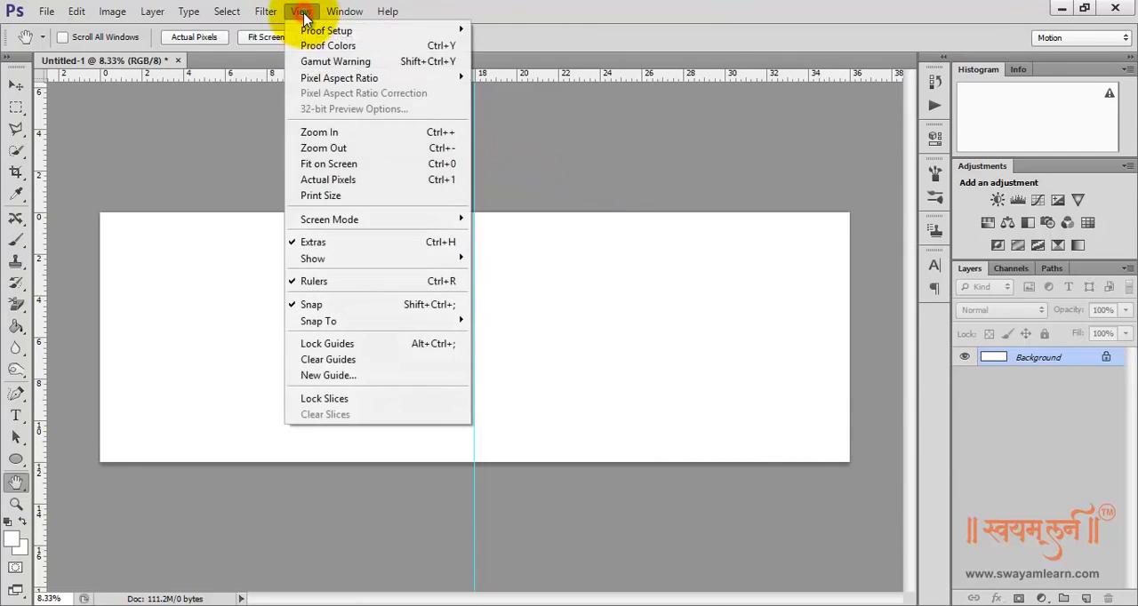
pyautogui.click(394, 375)
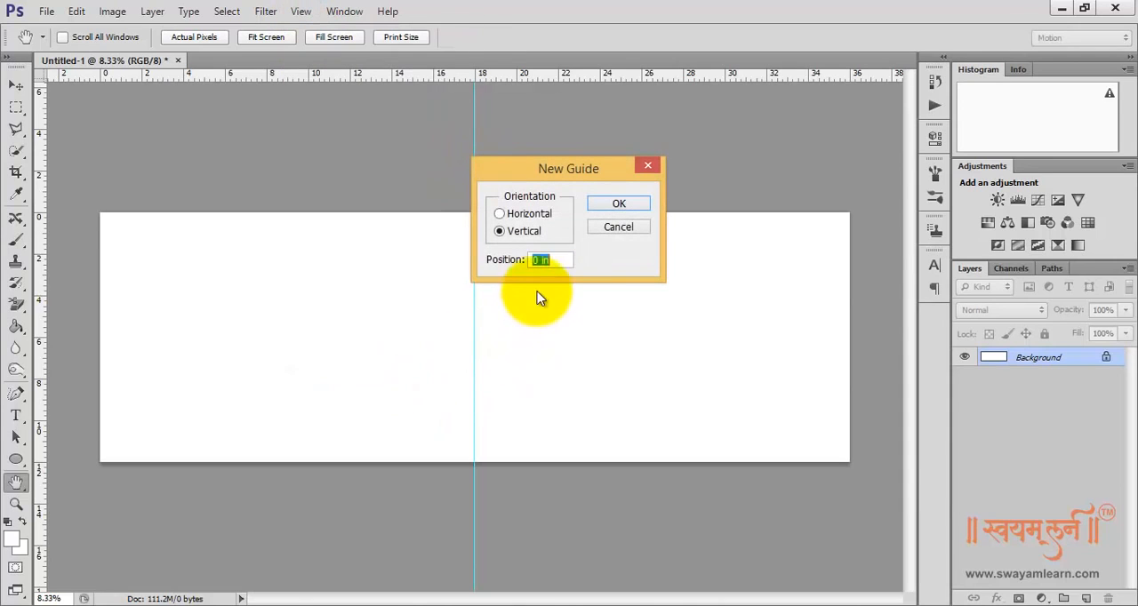
pyautogui.write('.5')
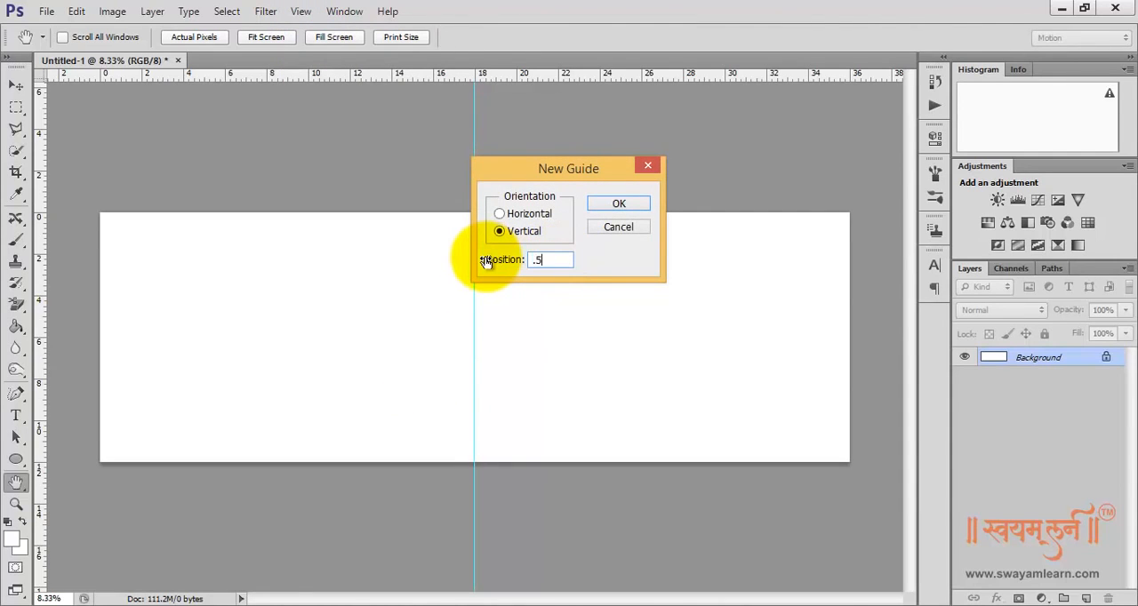
pyautogui.click(627, 204)
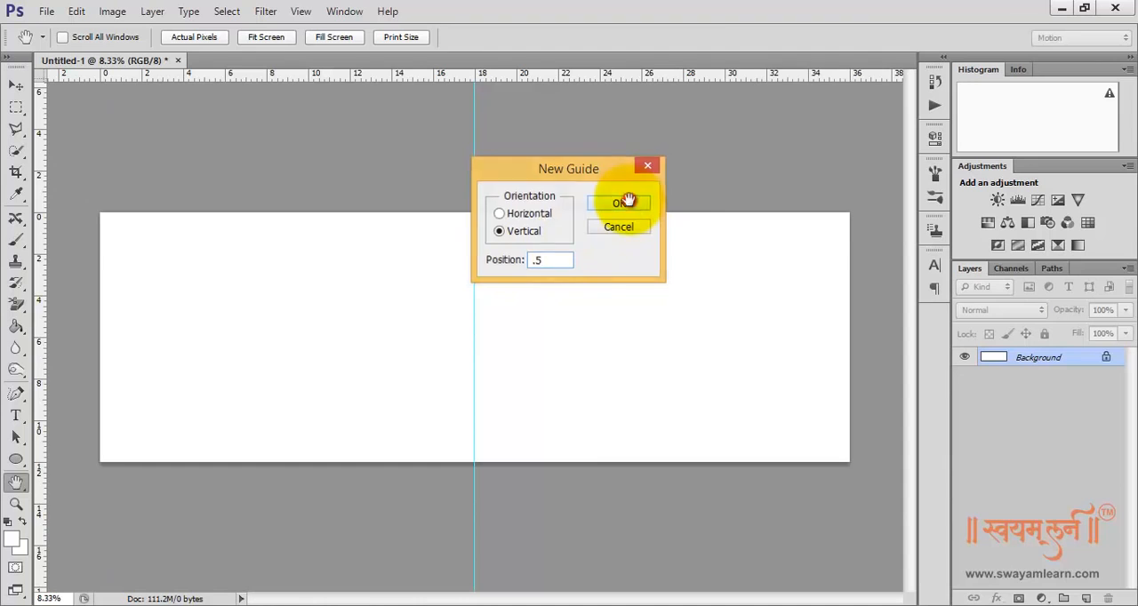
# Add a vertical guide at 35.5 inches, just inside the canvas's right edge
pyautogui.click(300, 11)
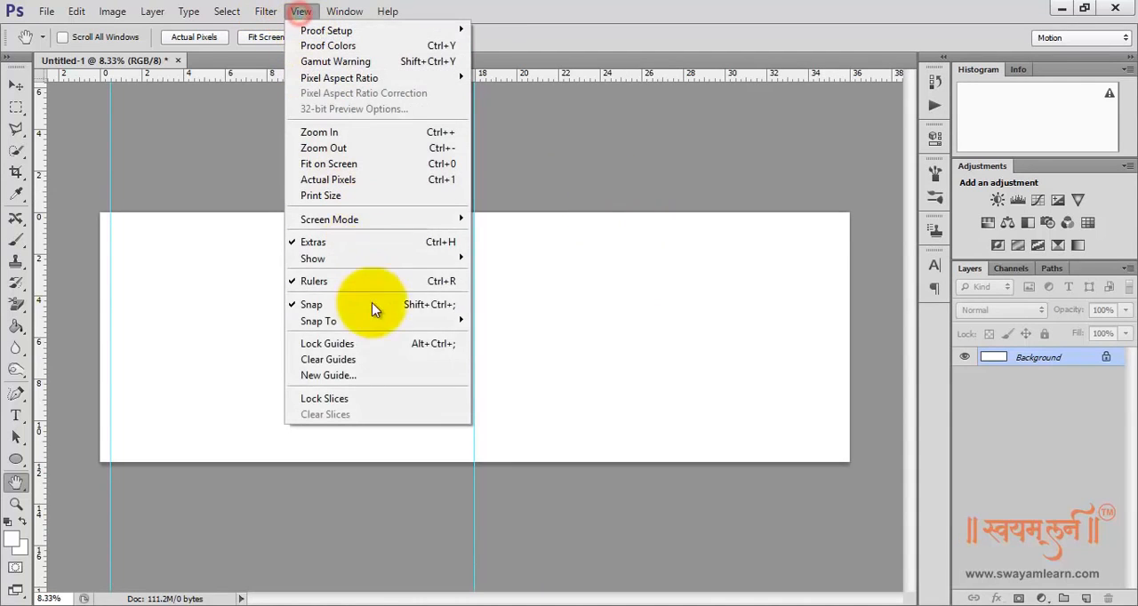
pyautogui.click(373, 375)
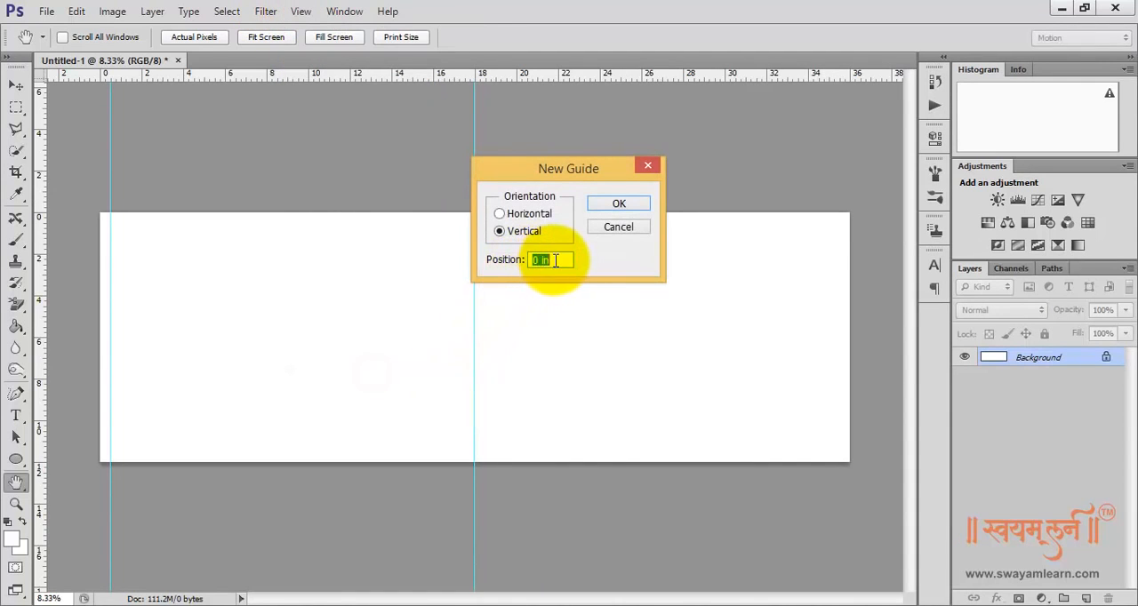
pyautogui.write('35')
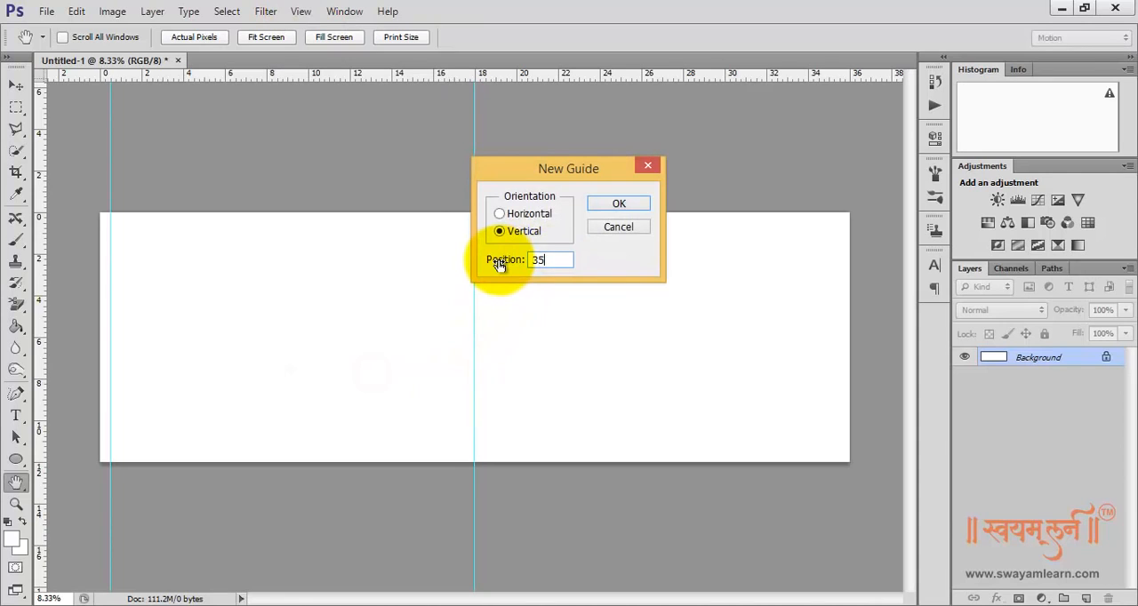
pyautogui.write('.5')
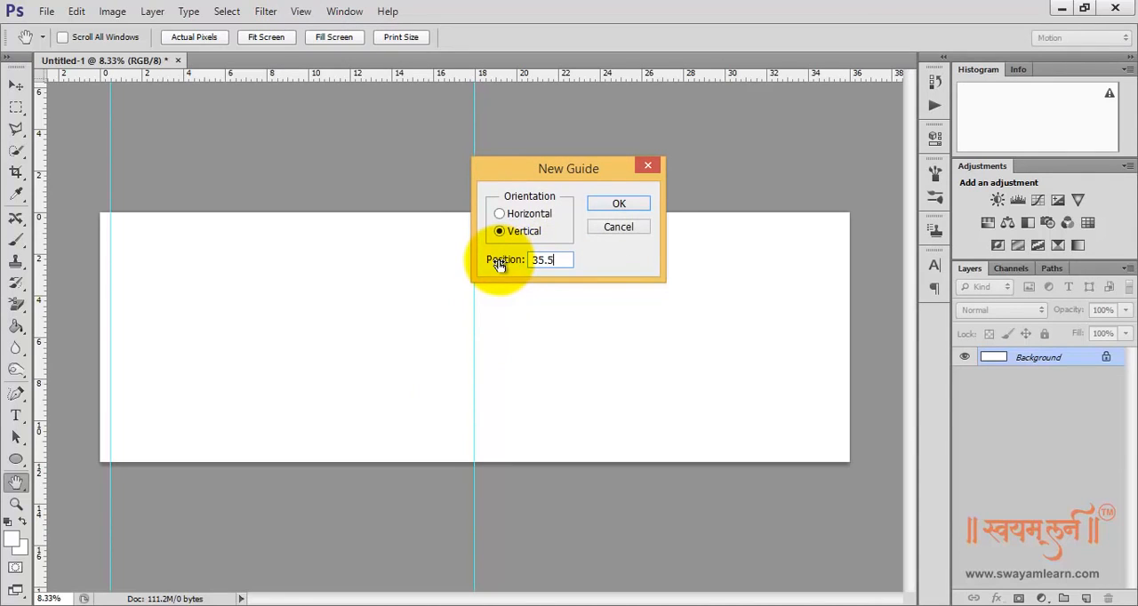
pyautogui.click(620, 205)
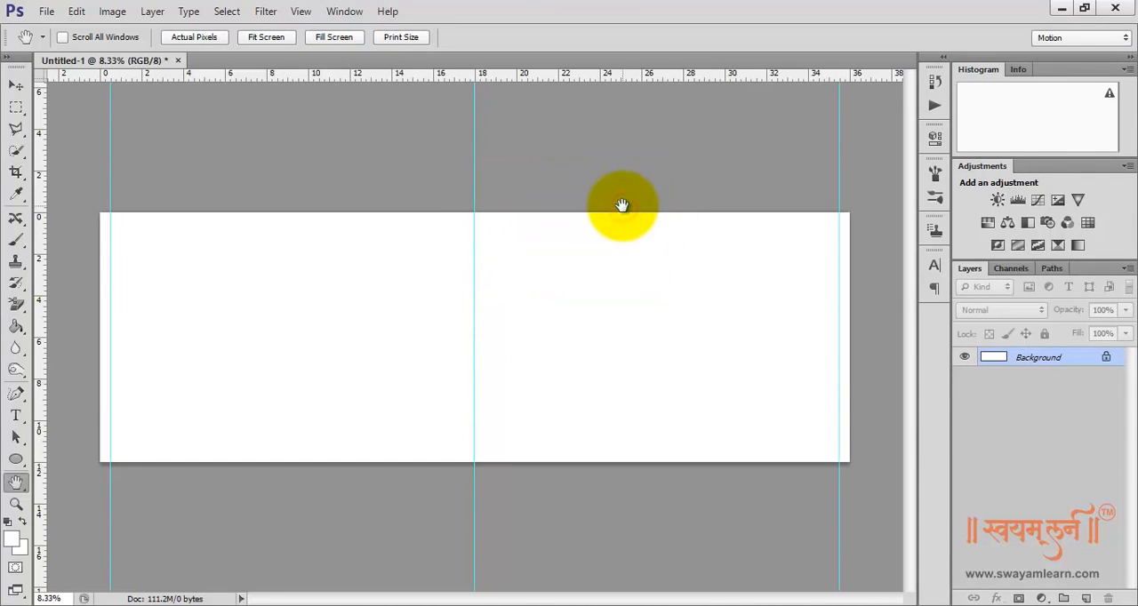
# Add a horizontal guide at 0.5 inch, just inside the canvas's upper edge
pyautogui.click(301, 12)
pyautogui.click(367, 376)
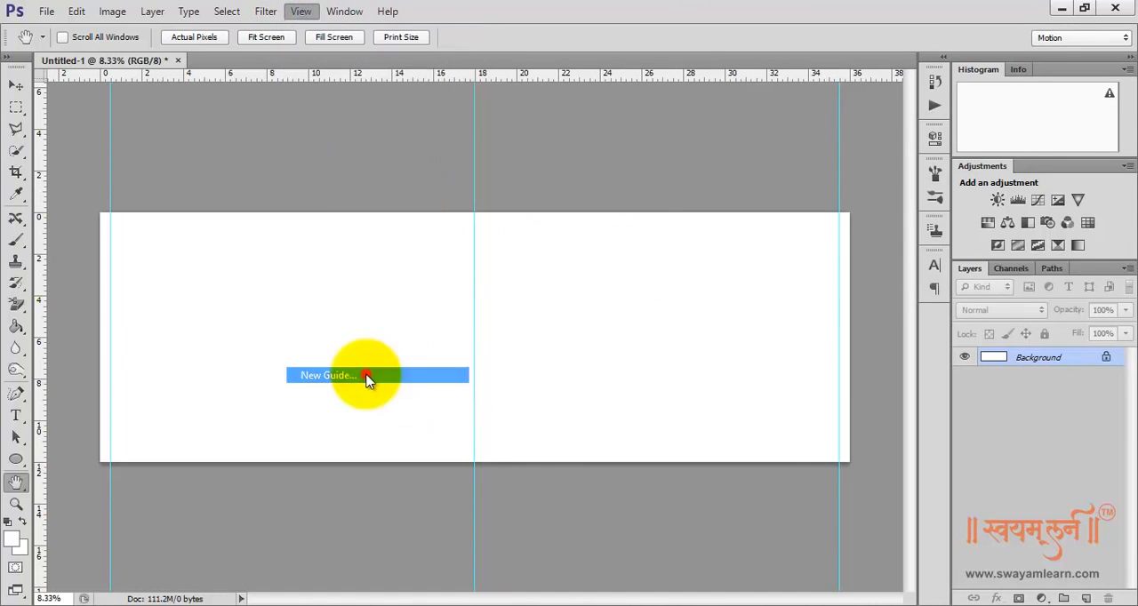
pyautogui.click(499, 213)
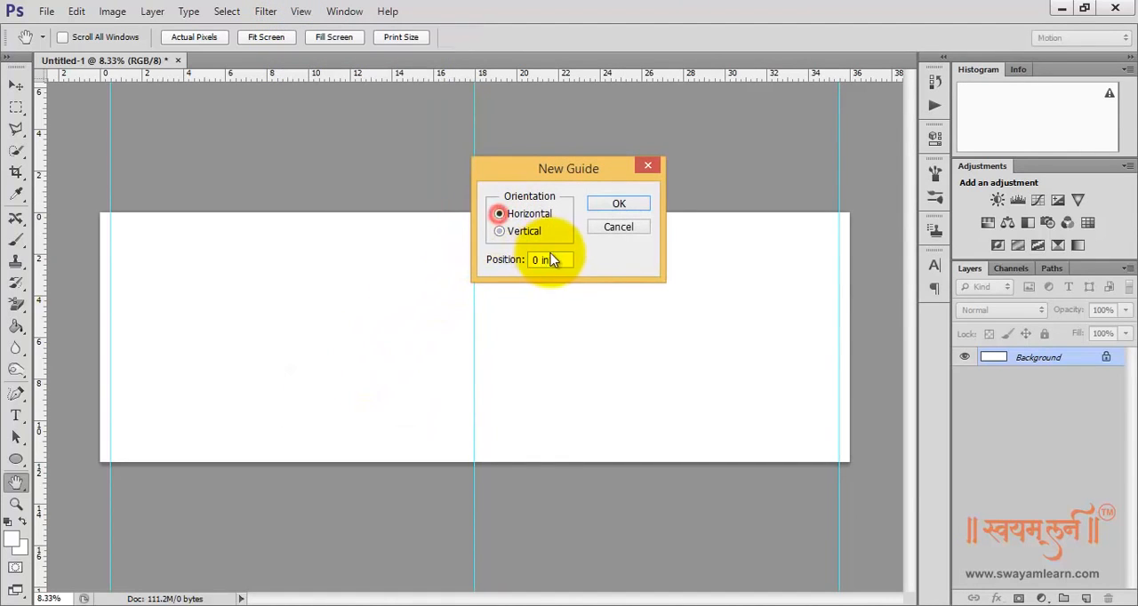
pyautogui.click(557, 259)
pyautogui.moveTo(505, 261); pyautogui.dragTo(476, 261)
pyautogui.write('.5')
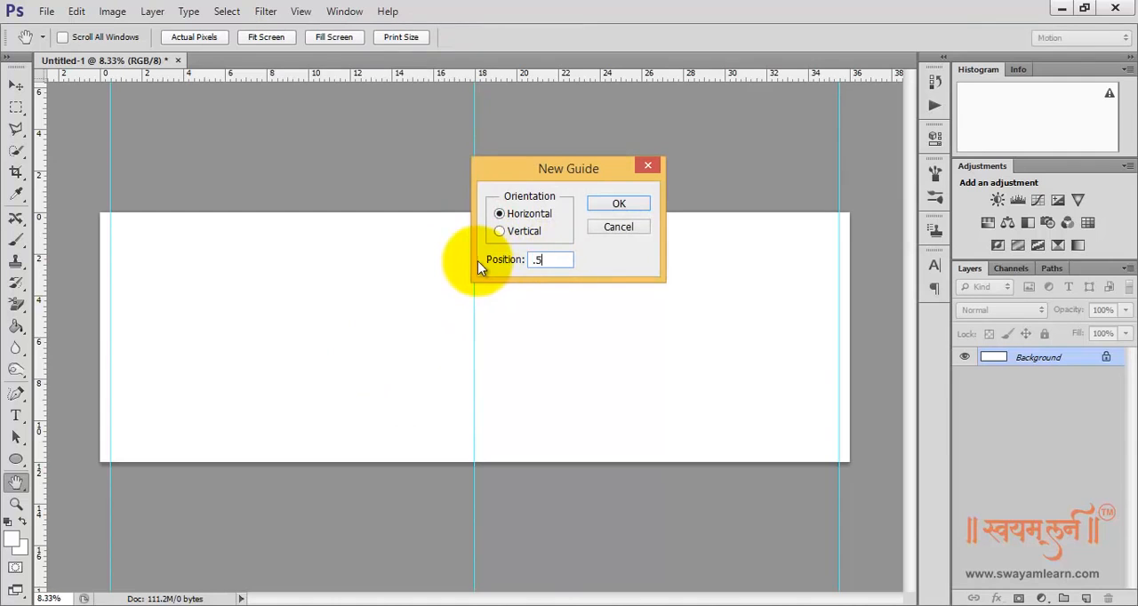
pyautogui.click(620, 205)
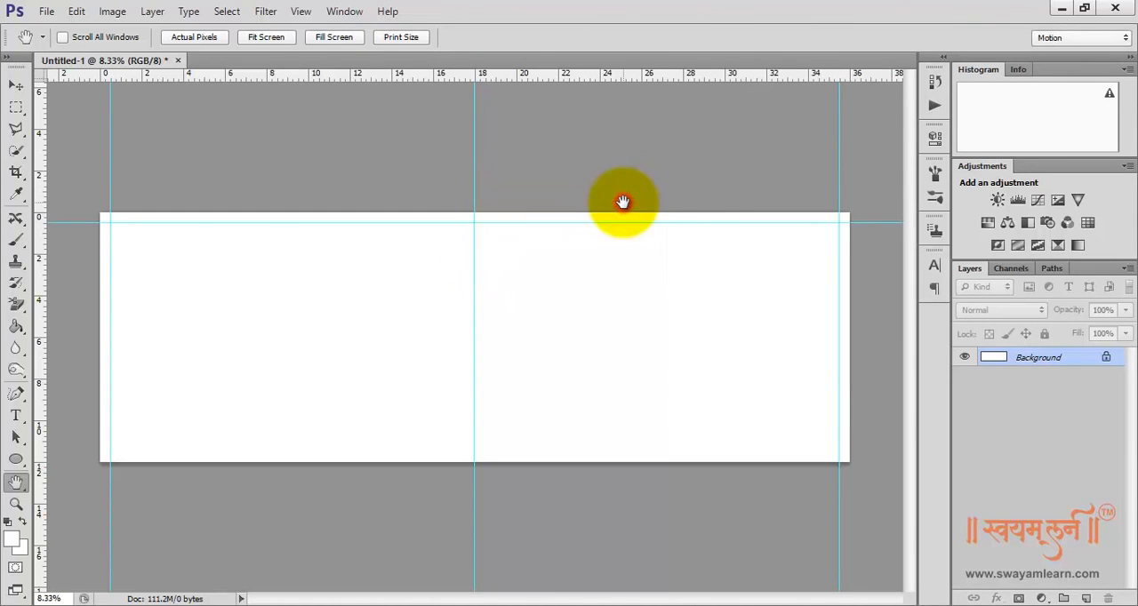
# Add a horizontal guide at 11.5 inches, just inside the canvas's lower edge
pyautogui.click(298, 11)
pyautogui.click(377, 376)
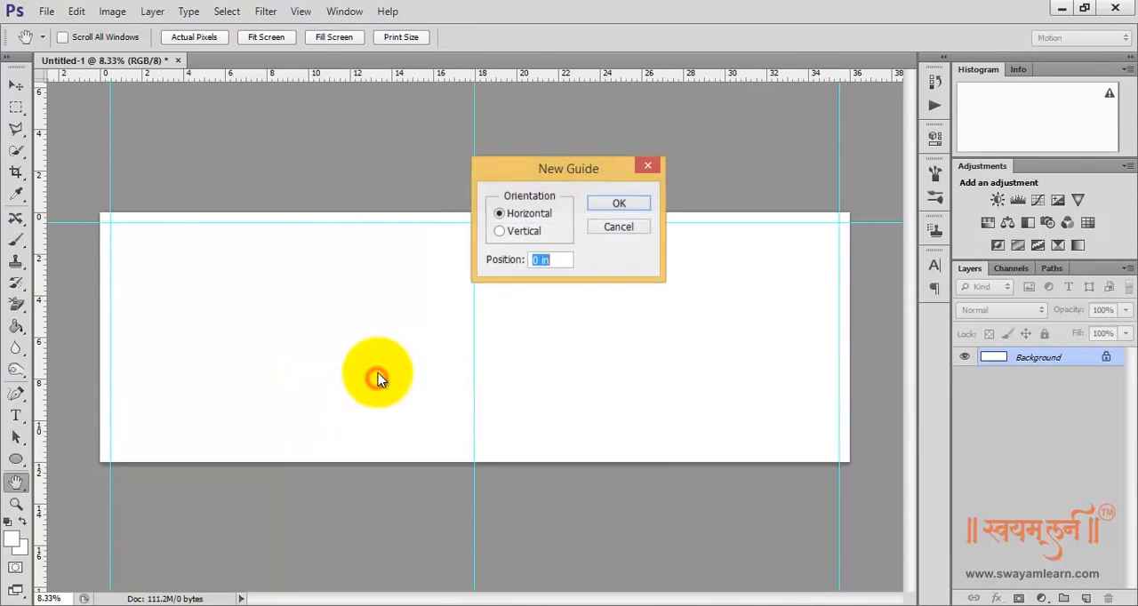
pyautogui.write('11')
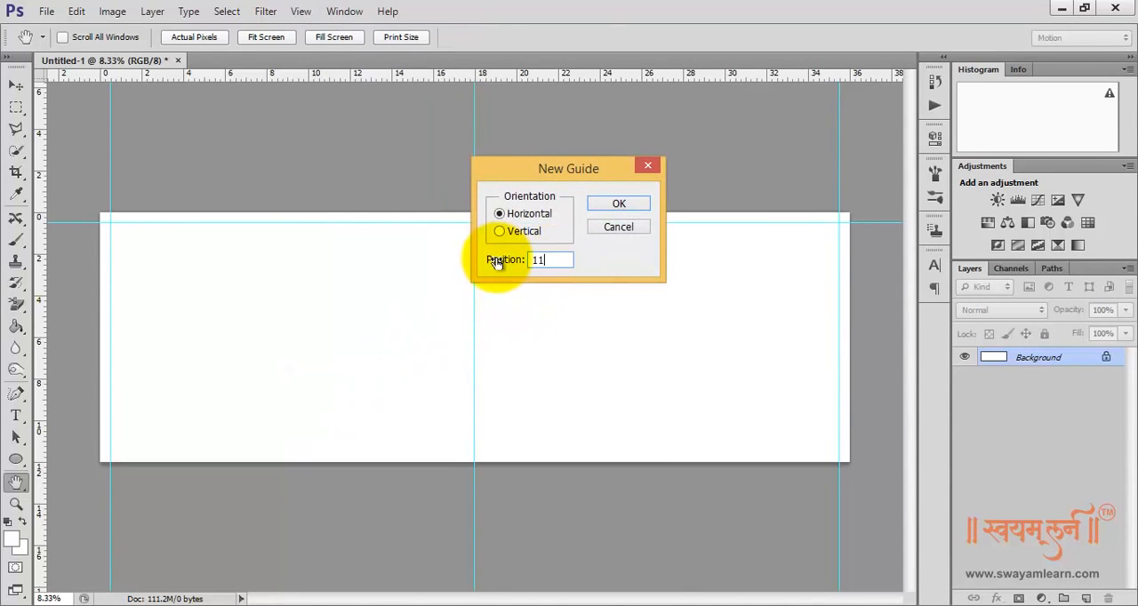
pyautogui.write('.5')
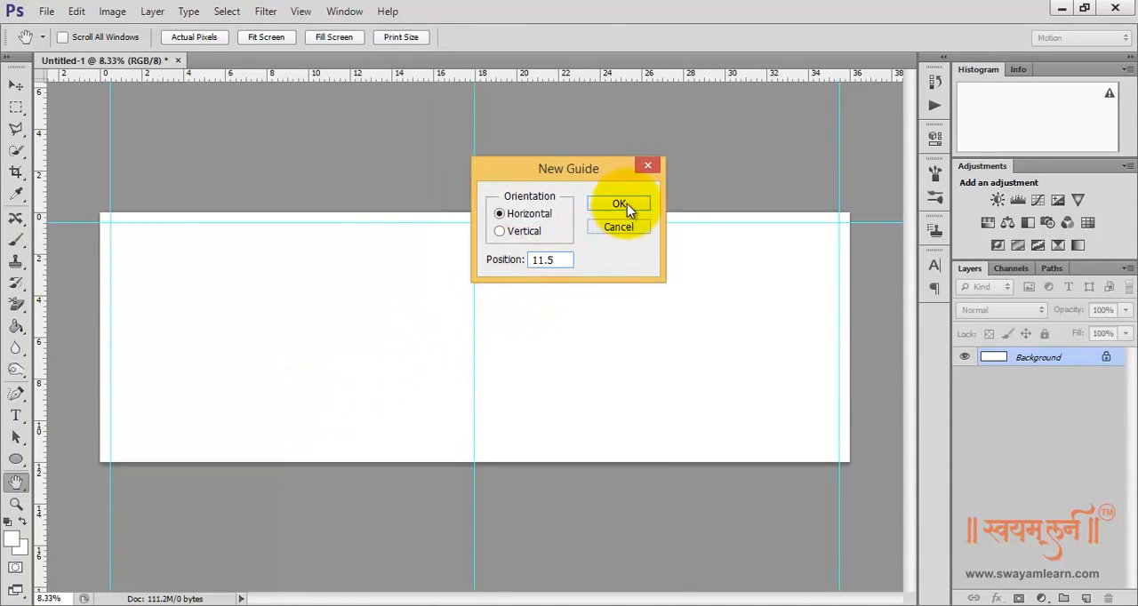
pyautogui.click(625, 204)
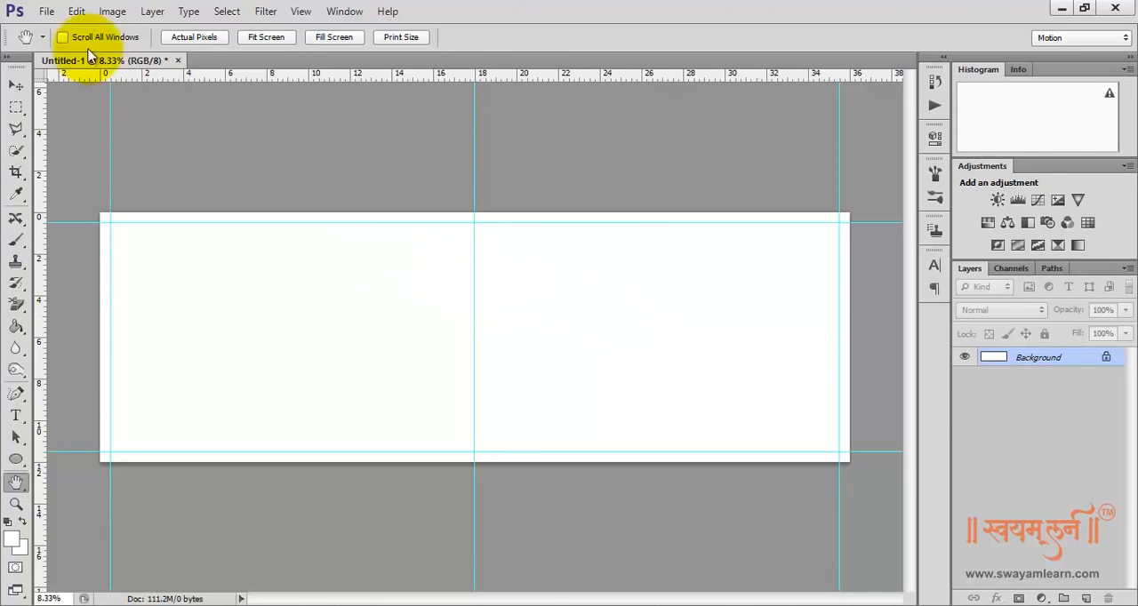
# Open the Flowers image from the Reference folder
pyautogui.click(44, 11)
pyautogui.click(59, 45)
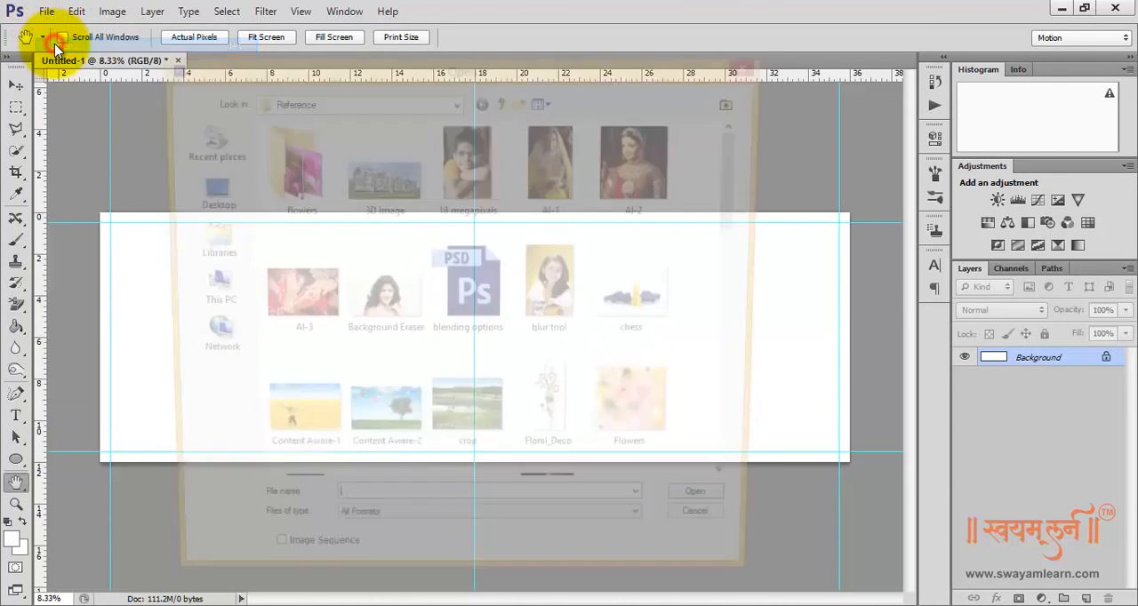
pyautogui.click(674, 423)
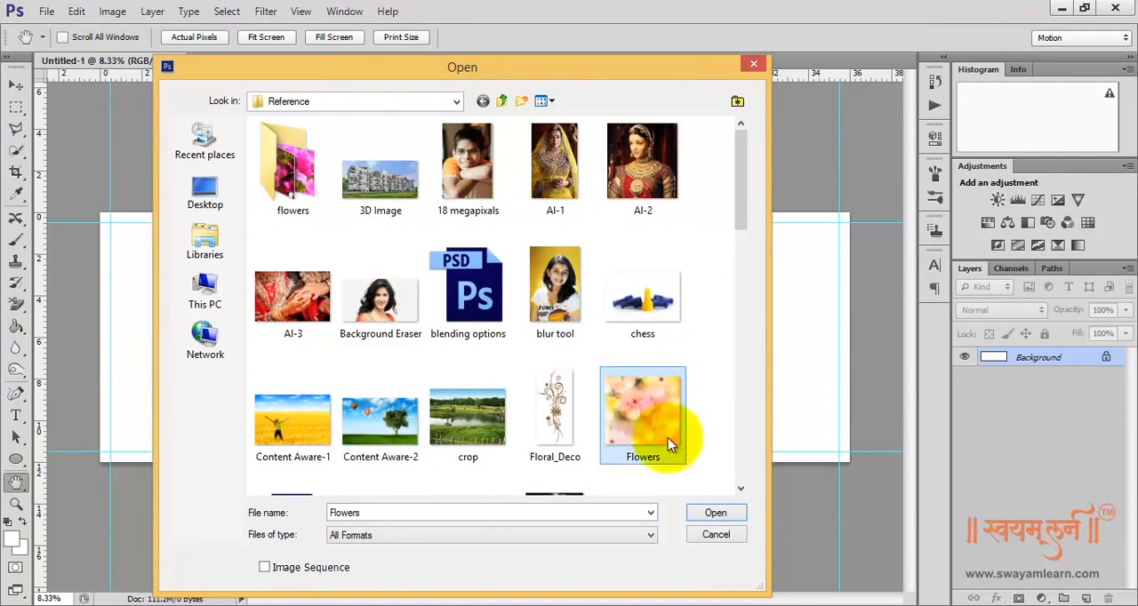
pyautogui.click(716, 513)
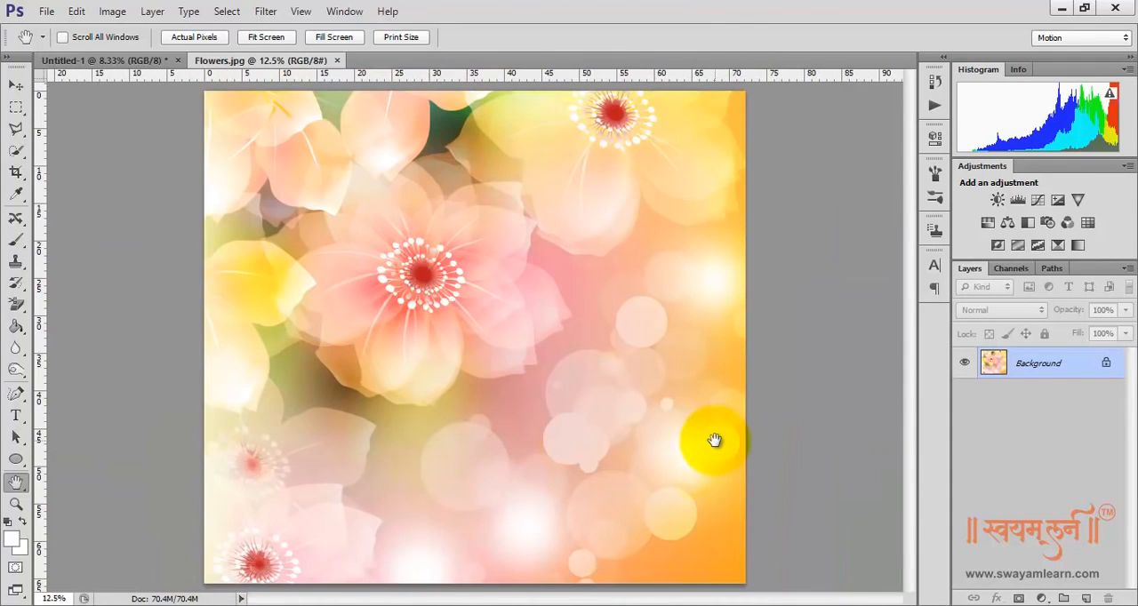
# Copy the flower picture from Flowers.jpg onto the blank 36-inch canvas as a new layer and close Flowers.jpg
pyautogui.moveTo(283, 59); pyautogui.dragTo(584, 246)
pyautogui.click(15, 86)
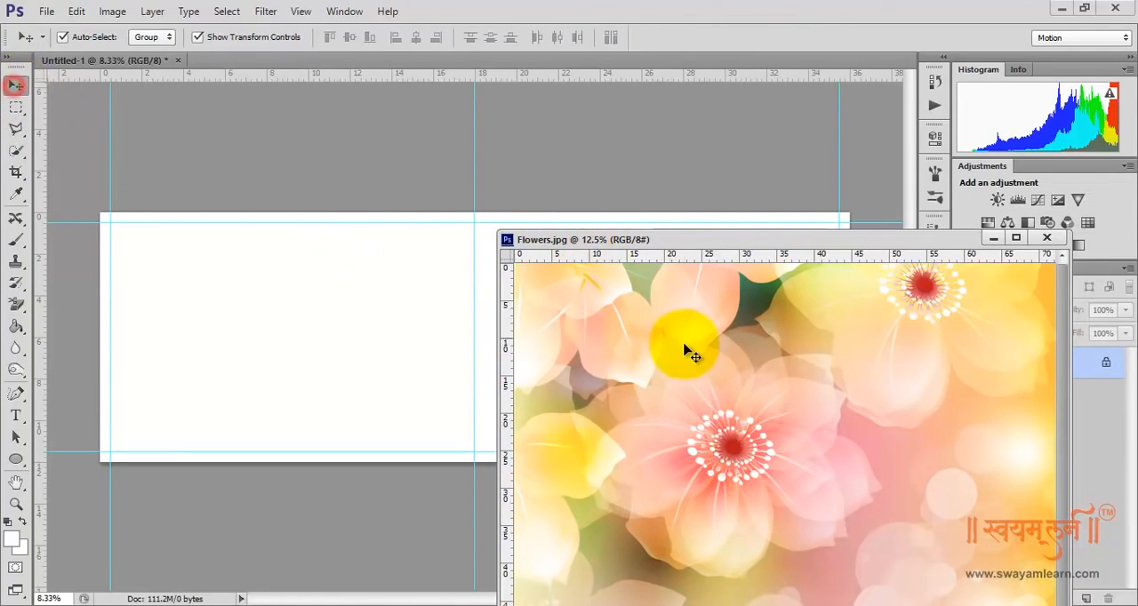
pyautogui.moveTo(692, 352); pyautogui.dragTo(291, 306)
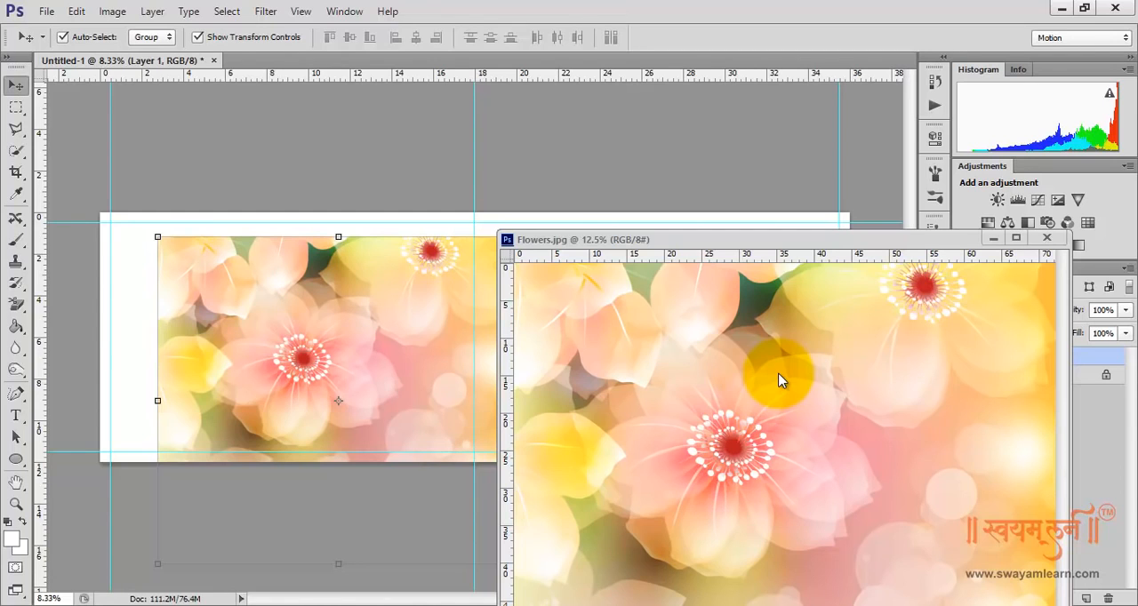
pyautogui.click(1048, 239)
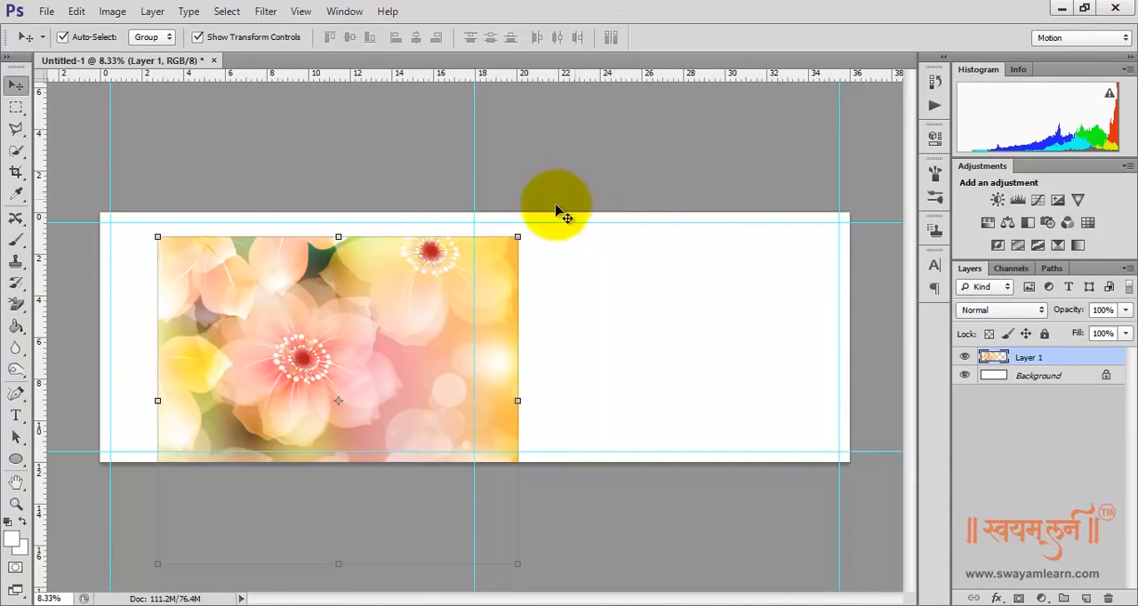
# Shrink the flower picture proportionally to slightly more than the canvas height and place it at the canvas's left end, overlapping the edge
pyautogui.moveTo(288, 291); pyautogui.dragTo(228, 274)
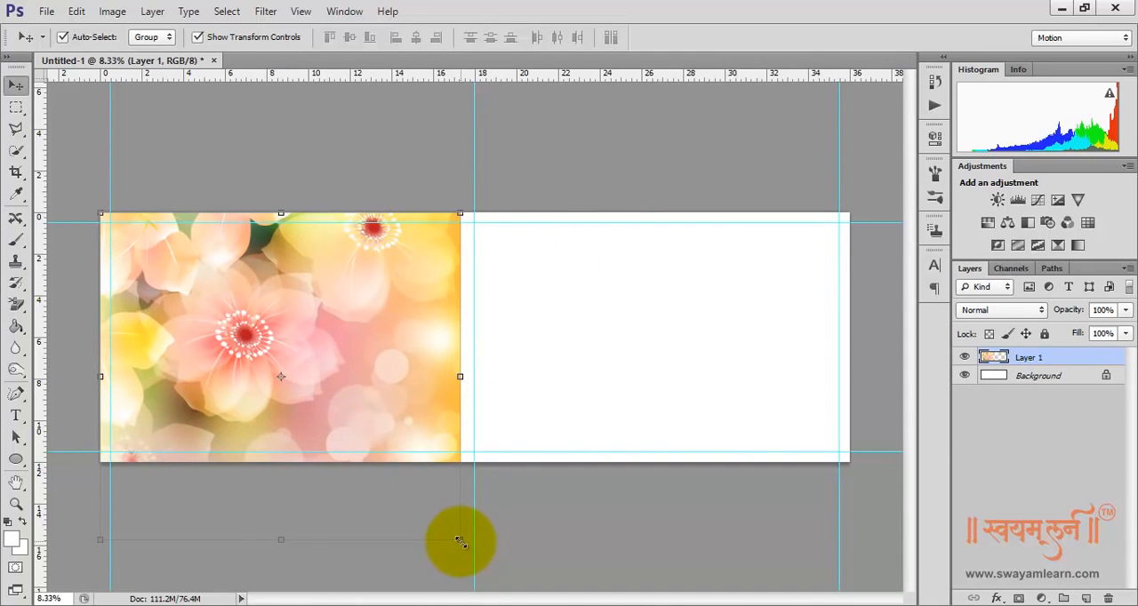
pyautogui.moveTo(460, 539); pyautogui.dragTo(370, 473)
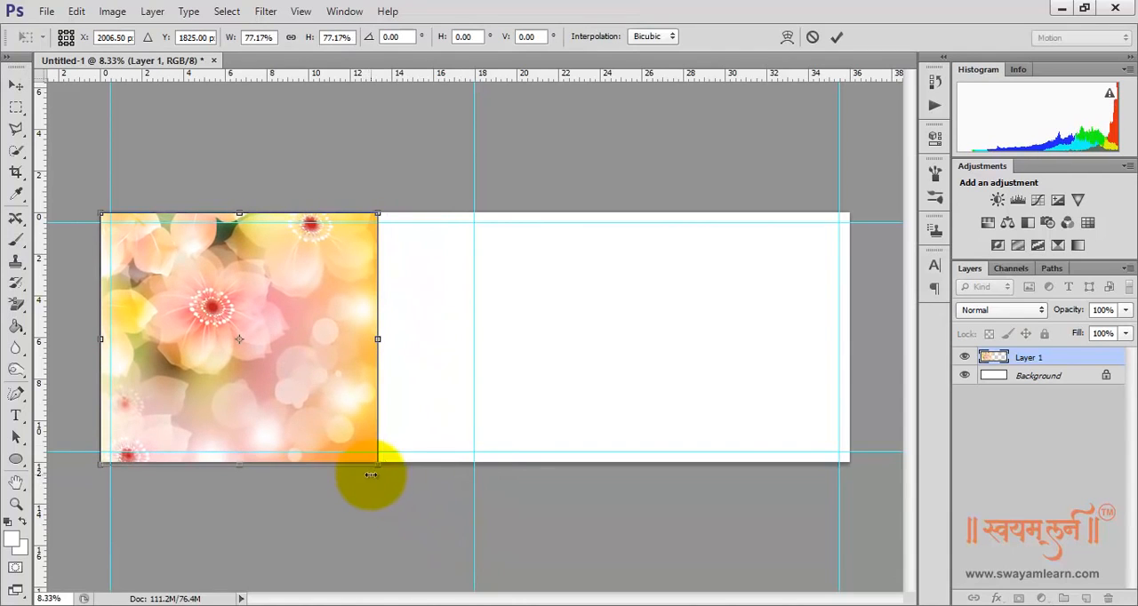
pyautogui.click(347, 397)
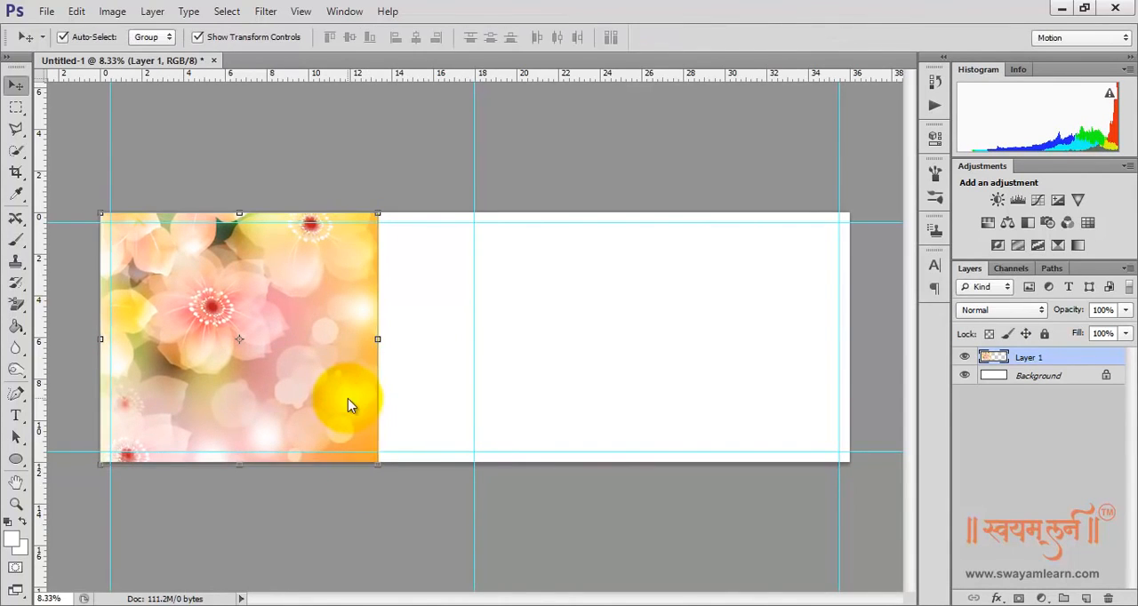
pyautogui.moveTo(348, 399); pyautogui.dragTo(291, 327)
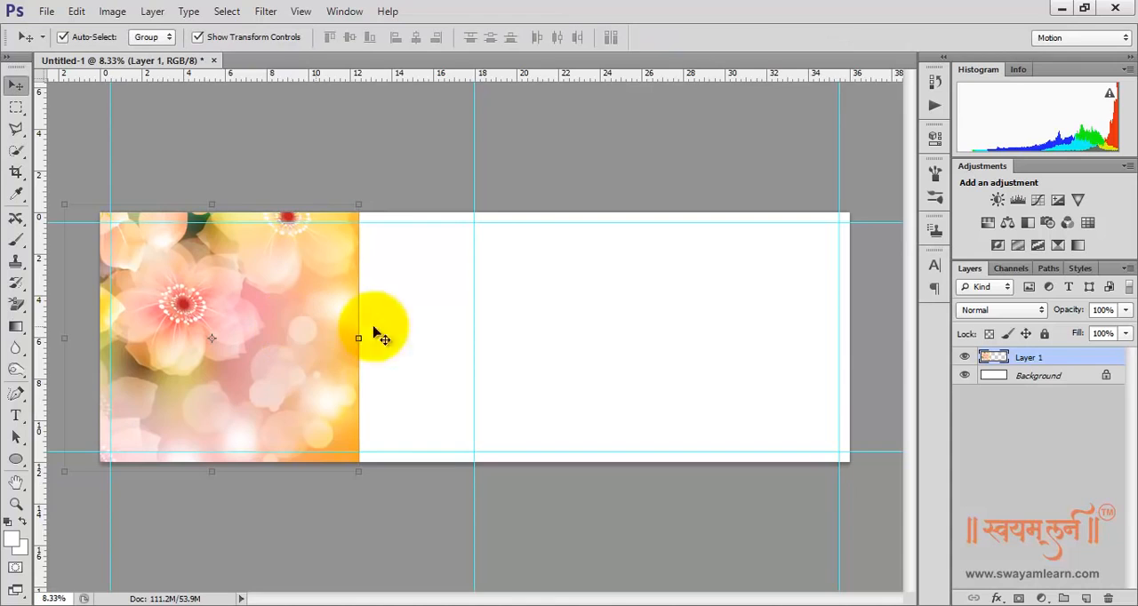
# Duplicate Layer 1 and enlarge the copy proportionally to about 213%, positioned to cover the rest of the canvas to its right edge
pyautogui.moveTo(1055, 357); pyautogui.dragTo(1087, 598)
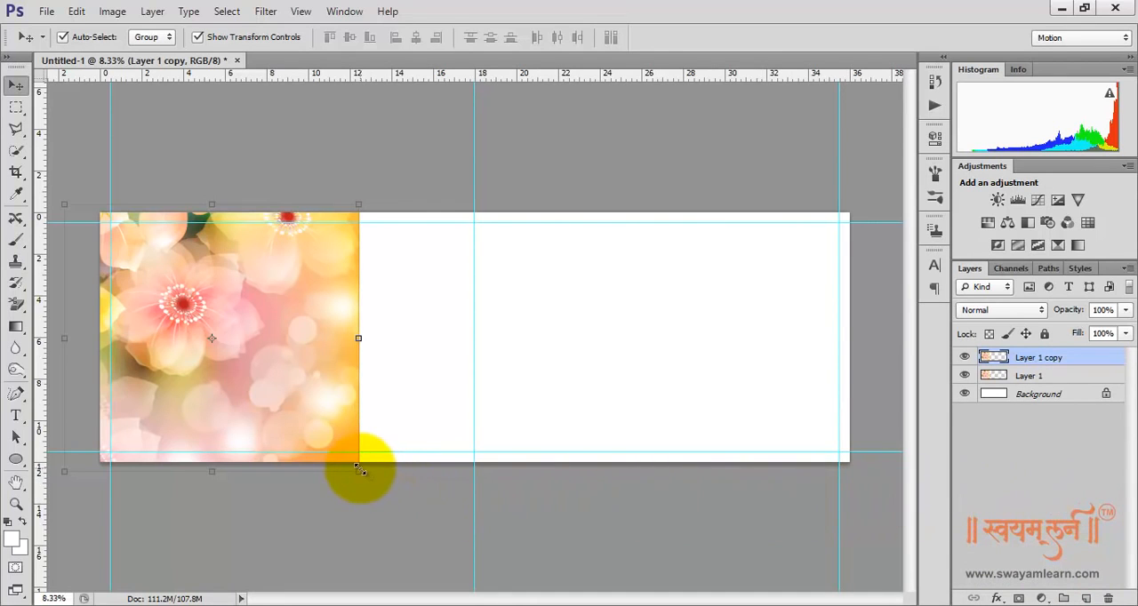
pyautogui.moveTo(359, 468); pyautogui.dragTo(827, 551)
pyautogui.moveTo(369, 378); pyautogui.dragTo(567, 366)
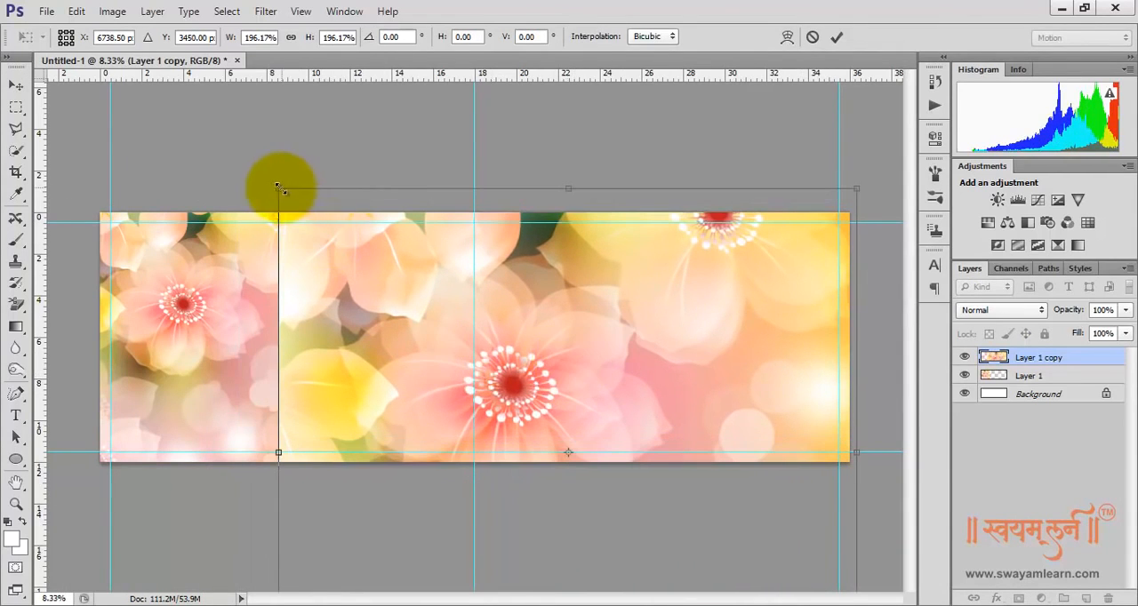
pyautogui.moveTo(278, 187); pyautogui.dragTo(195, 177)
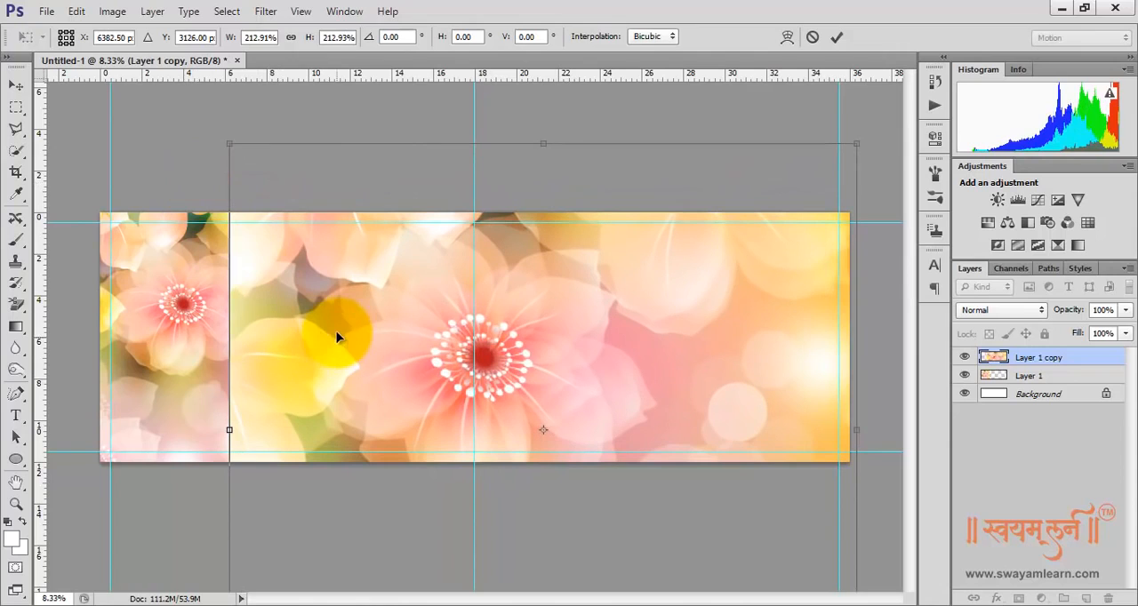
pyautogui.press('Return')
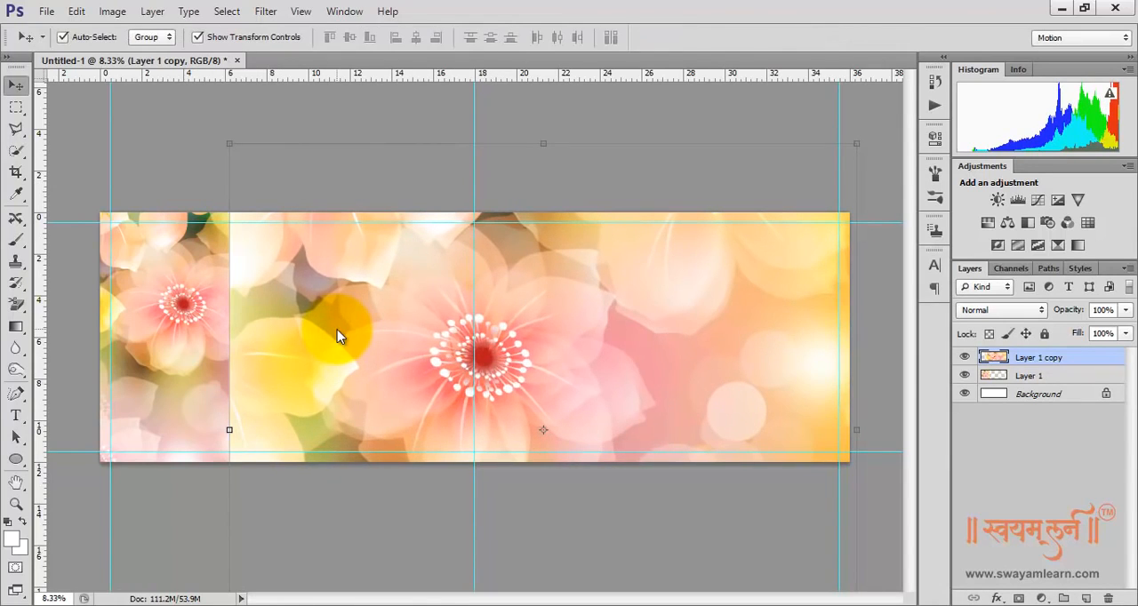
# Move Layer 1 copy below Layer 1 and apply a Gaussian Blur with a radius of 86.3 pixels to it
pyautogui.click(1030, 359)
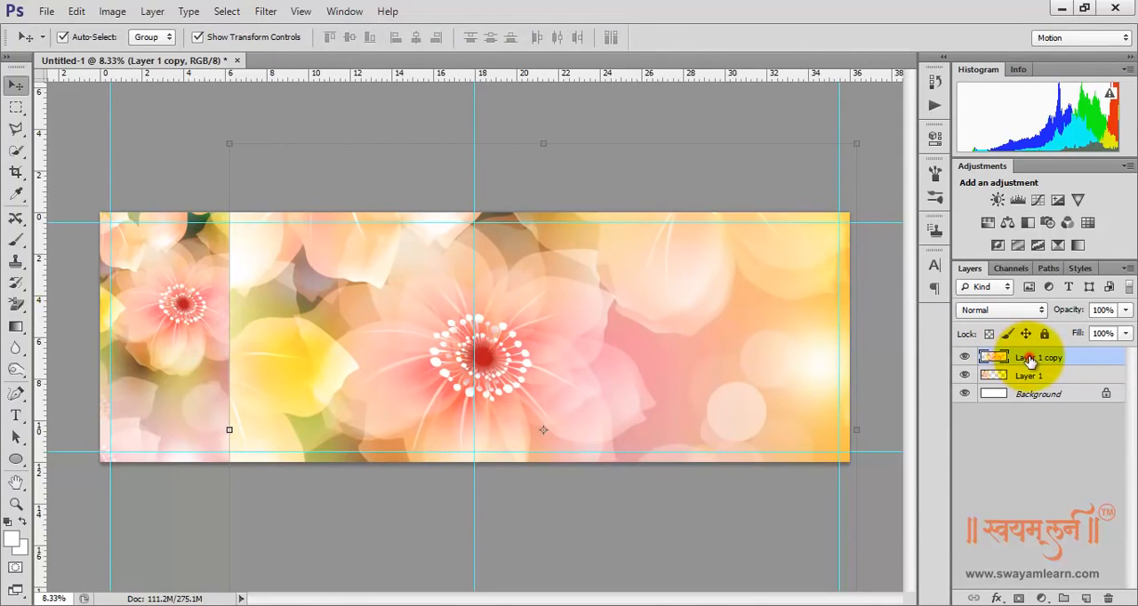
pyautogui.moveTo(1030, 359); pyautogui.dragTo(1029, 381)
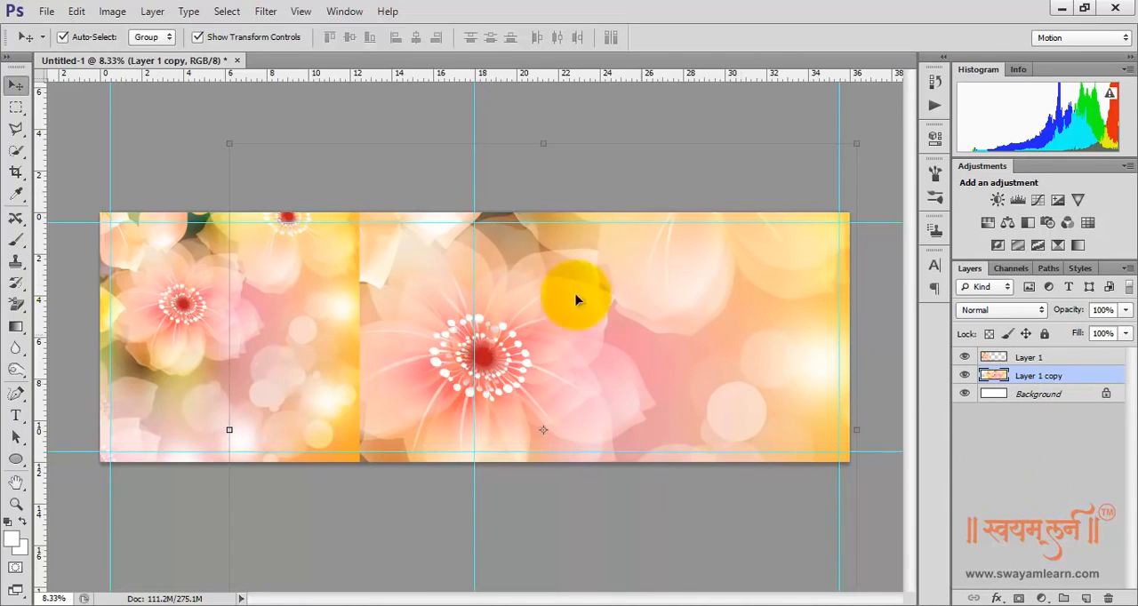
pyautogui.click(265, 12)
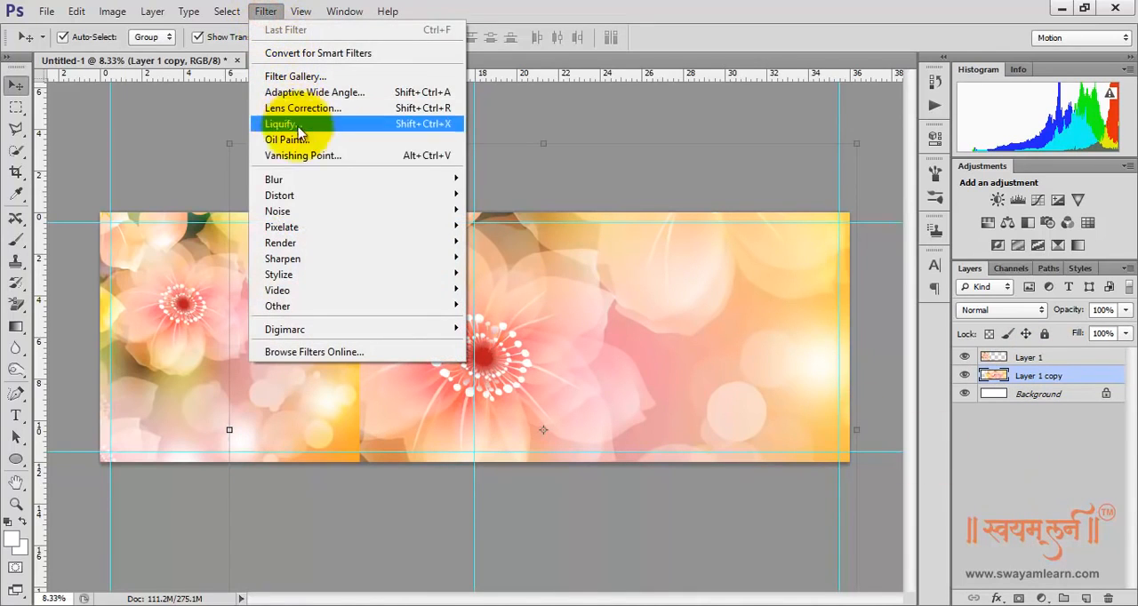
pyautogui.moveTo(309, 201)
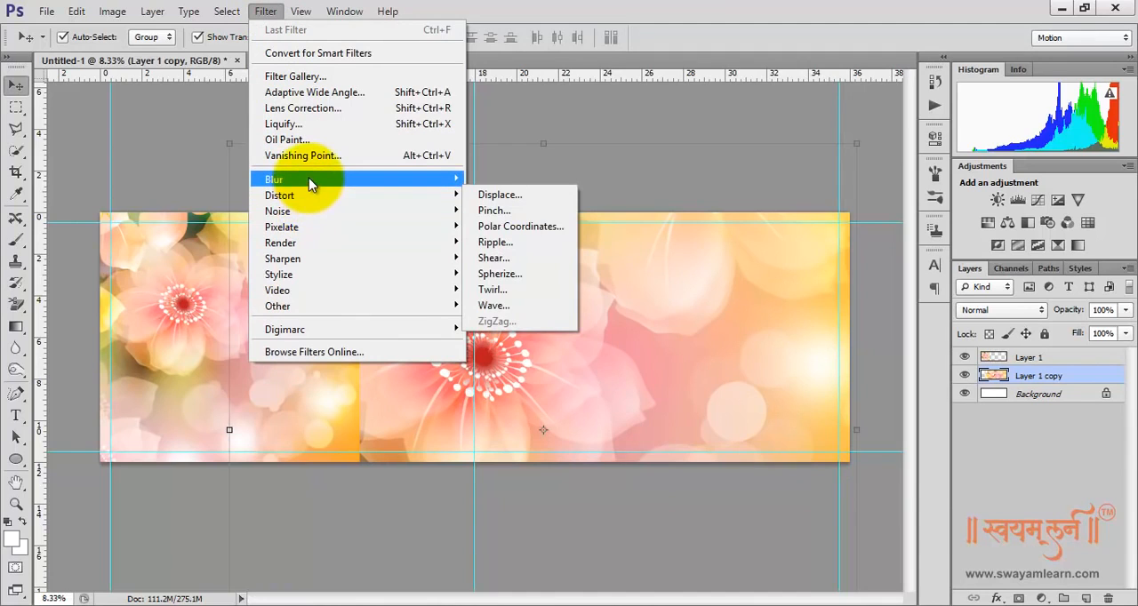
pyautogui.moveTo(305, 181)
pyautogui.click(511, 296)
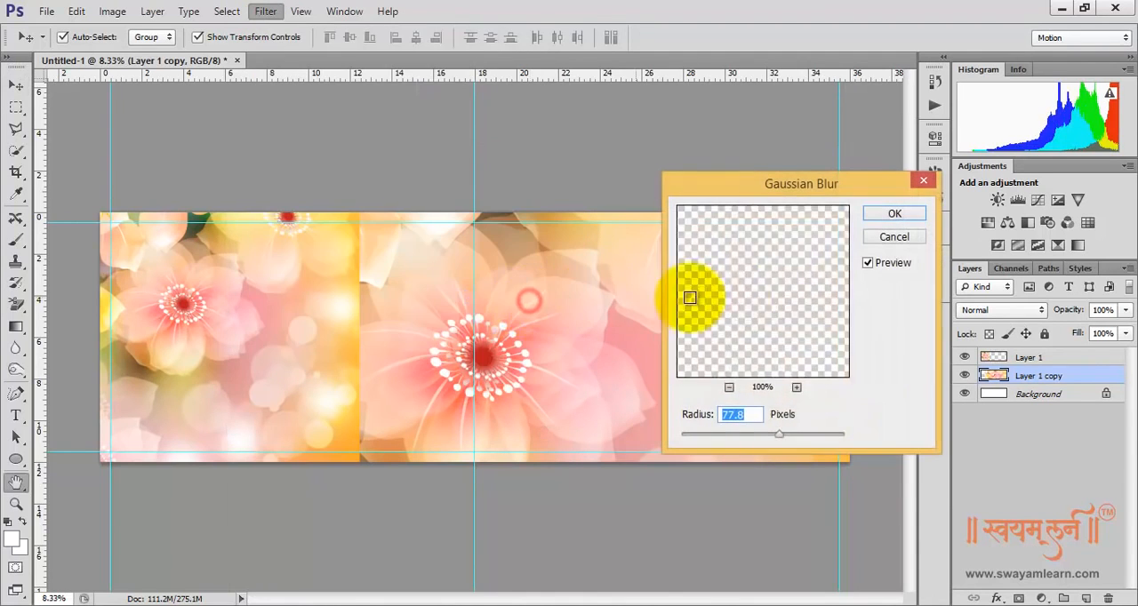
pyautogui.moveTo(775, 435)
pyautogui.mouseDown()
pyautogui.moveTo(754, 436)
pyautogui.moveTo(781, 435)
pyautogui.mouseUp()
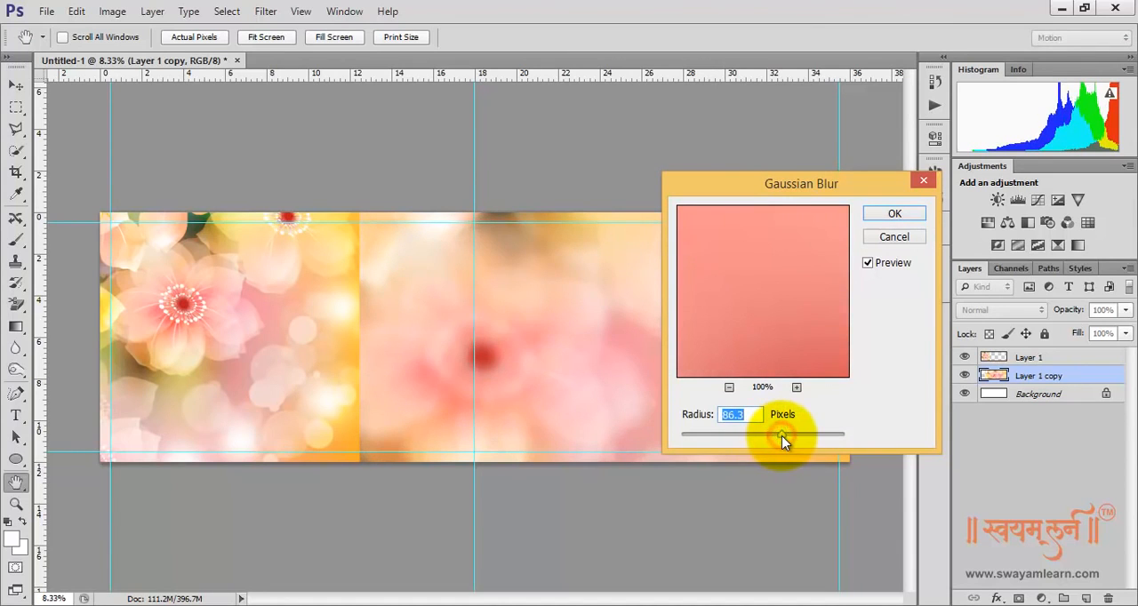
pyautogui.click(891, 218)
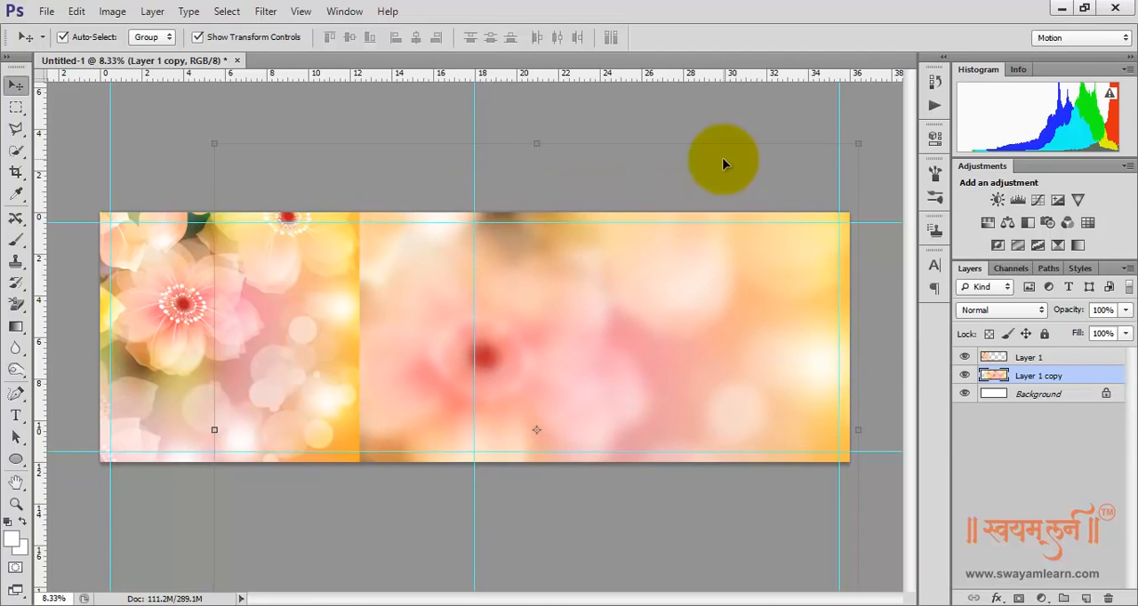
# Nudge the blurred Layer 1 copy to the right until its large flower center sits just right of the center guide
pyautogui.press('Right')
pyautogui.press('Right')
pyautogui.press('Right')
pyautogui.press('Right')
pyautogui.press('Right')
pyautogui.press('Right')
pyautogui.press('Right')
pyautogui.press('Right')
pyautogui.press('Right')
pyautogui.press('Right')
pyautogui.press('Right')
pyautogui.press('Right')
pyautogui.press('Right')
pyautogui.press('Right')
pyautogui.press('Right')
pyautogui.press('Right')
pyautogui.press('Right')
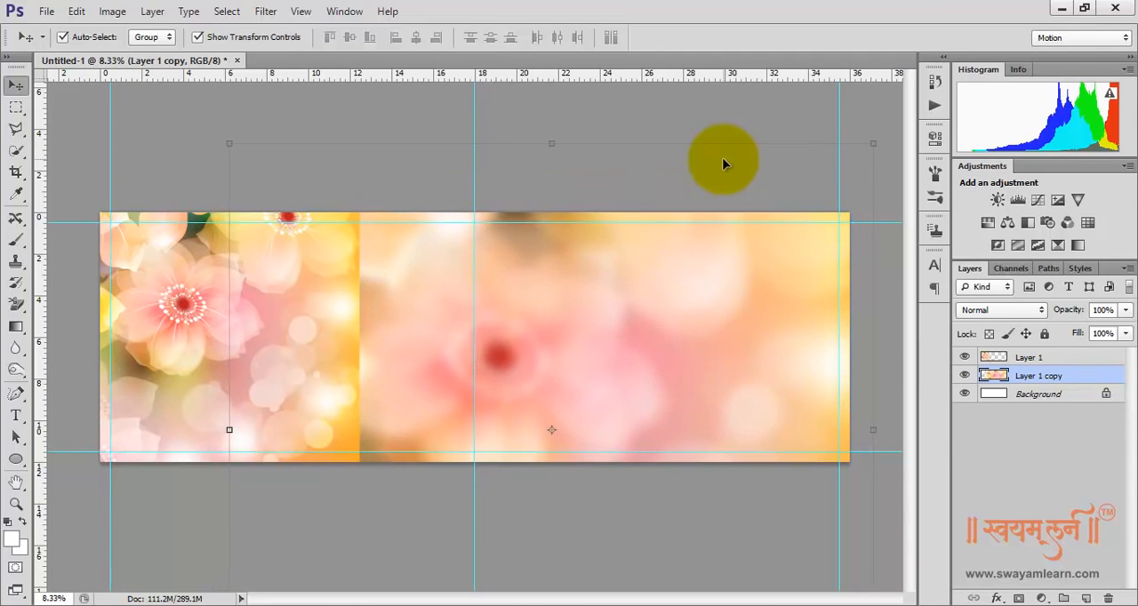
pyautogui.press('Right')
pyautogui.press('Right')
pyautogui.press('Right')
pyautogui.press('Right')
pyautogui.press('Right')
pyautogui.press('Right')
pyautogui.press('Right')
pyautogui.press('Right')
pyautogui.press('Right')
pyautogui.press('Right')
pyautogui.press('Right')
pyautogui.press('Right')
pyautogui.press('Right')
pyautogui.press('Right')
pyautogui.press('Right')
pyautogui.press('Right')
pyautogui.press('Right')
pyautogui.press('Right')
pyautogui.press('Right')
pyautogui.press('Right')
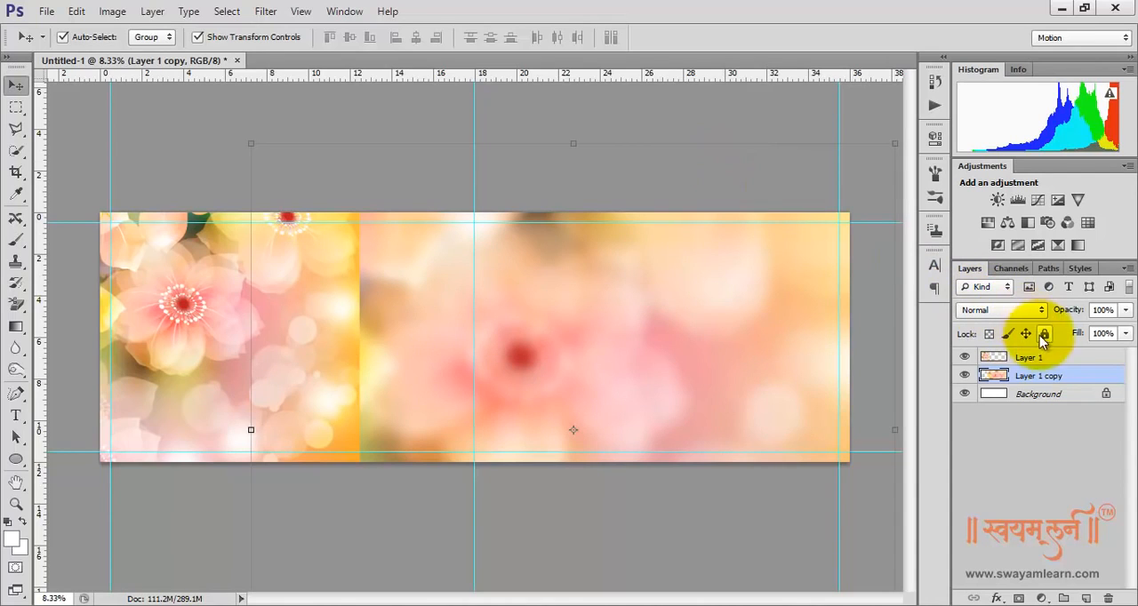
# Add a layer mask to Layer 1 and fade its right side with a horizontal black-to-white linear gradient from its right edge leftwards
pyautogui.click(1041, 359)
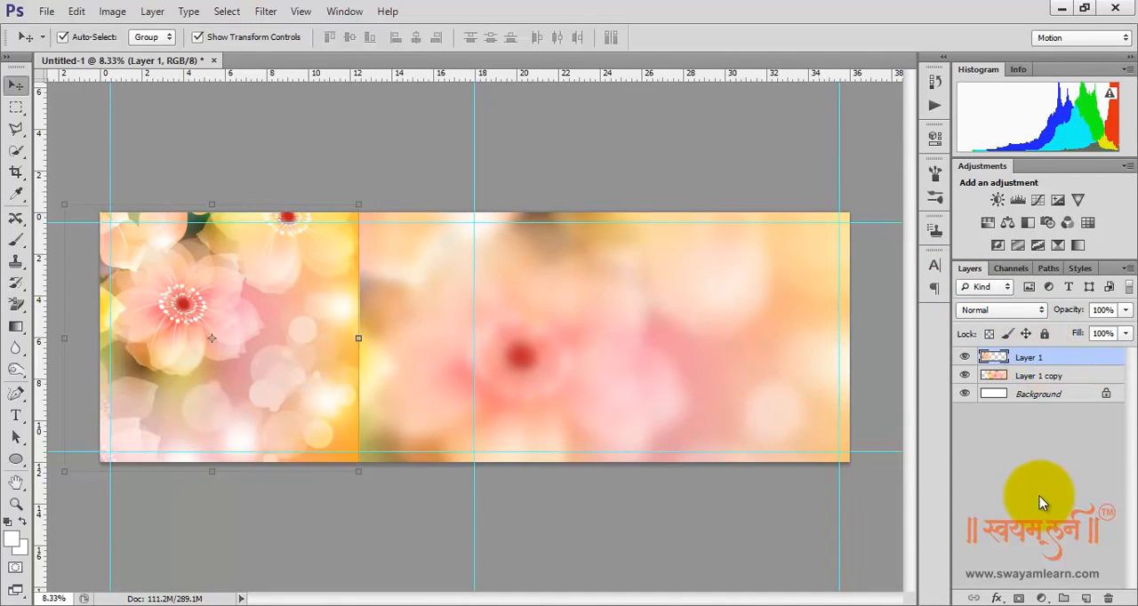
pyautogui.click(1019, 599)
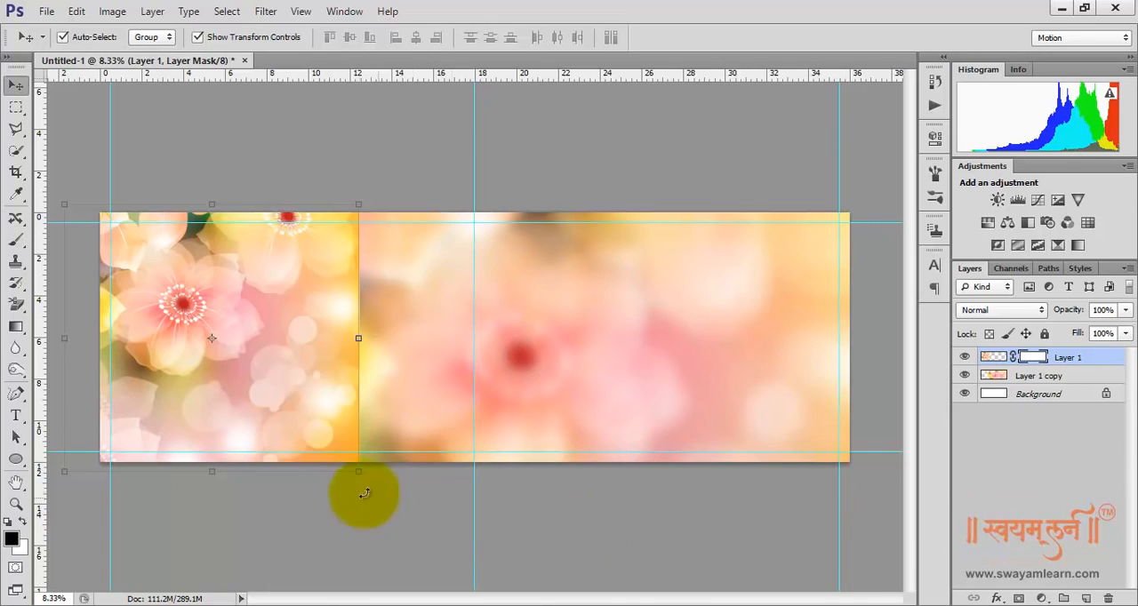
pyautogui.click(16, 326)
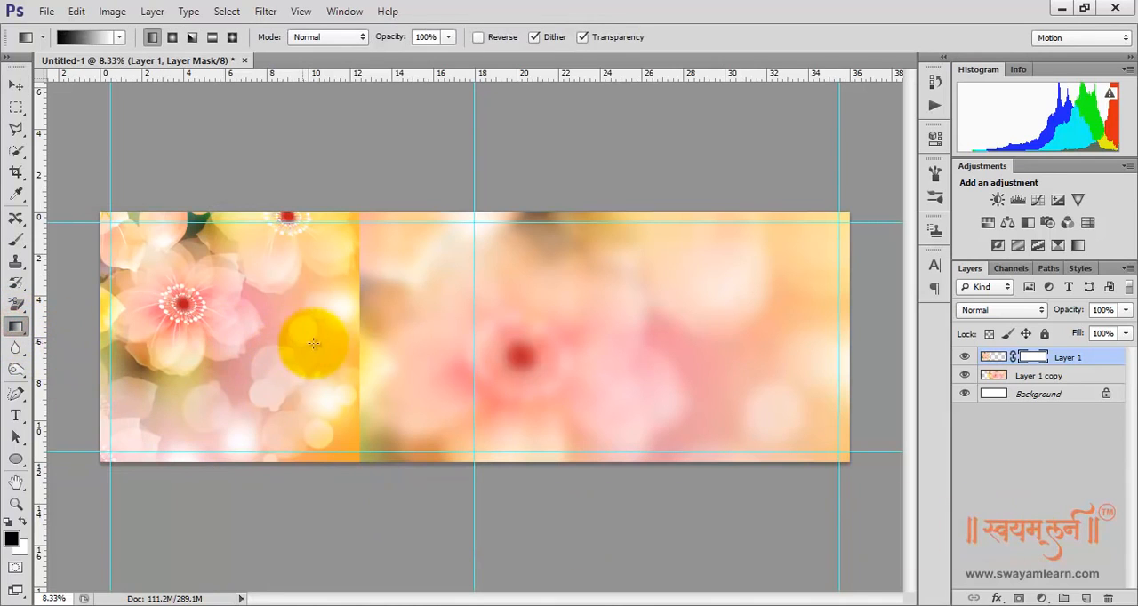
pyautogui.moveTo(357, 336); pyautogui.dragTo(105, 335)
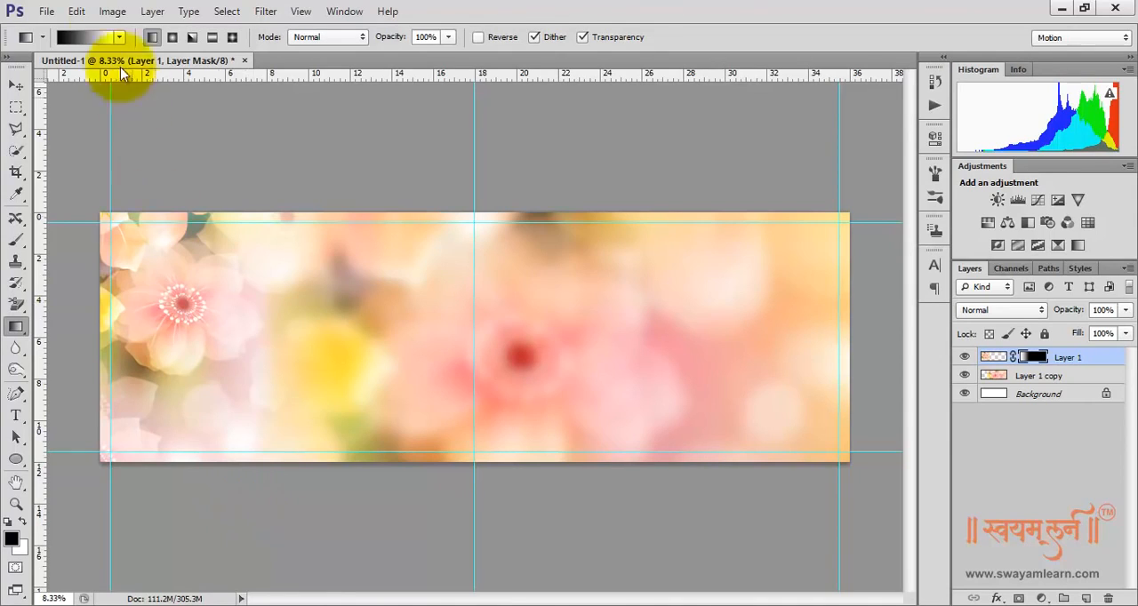
# Open the Floral_Deco and Green_Floral_Deco images from the Reference folder
pyautogui.click(44, 12)
pyautogui.click(56, 46)
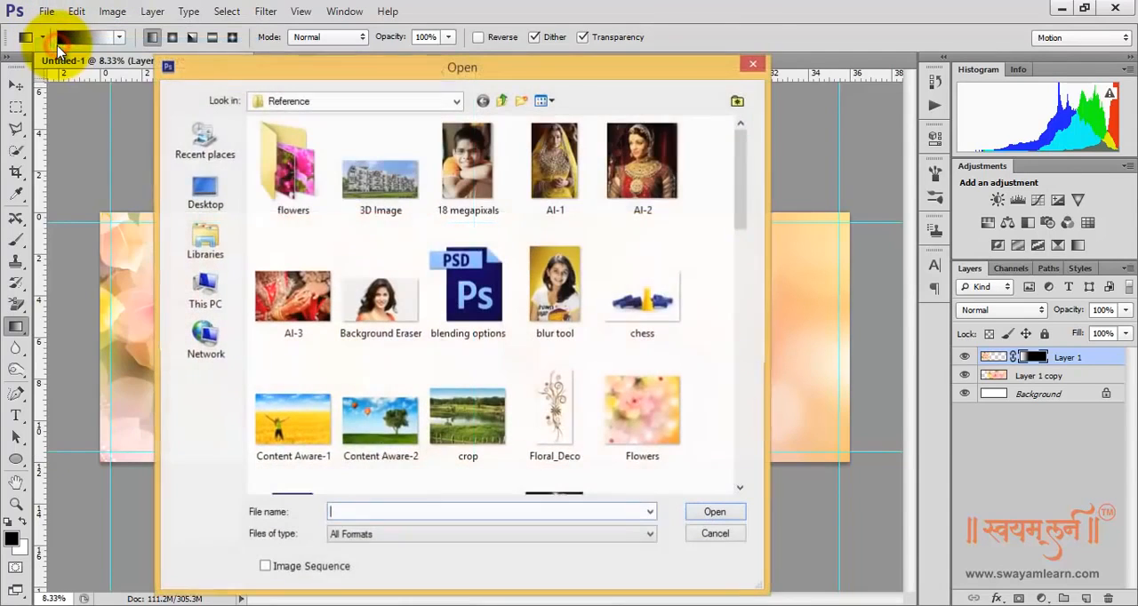
pyautogui.click(543, 396)
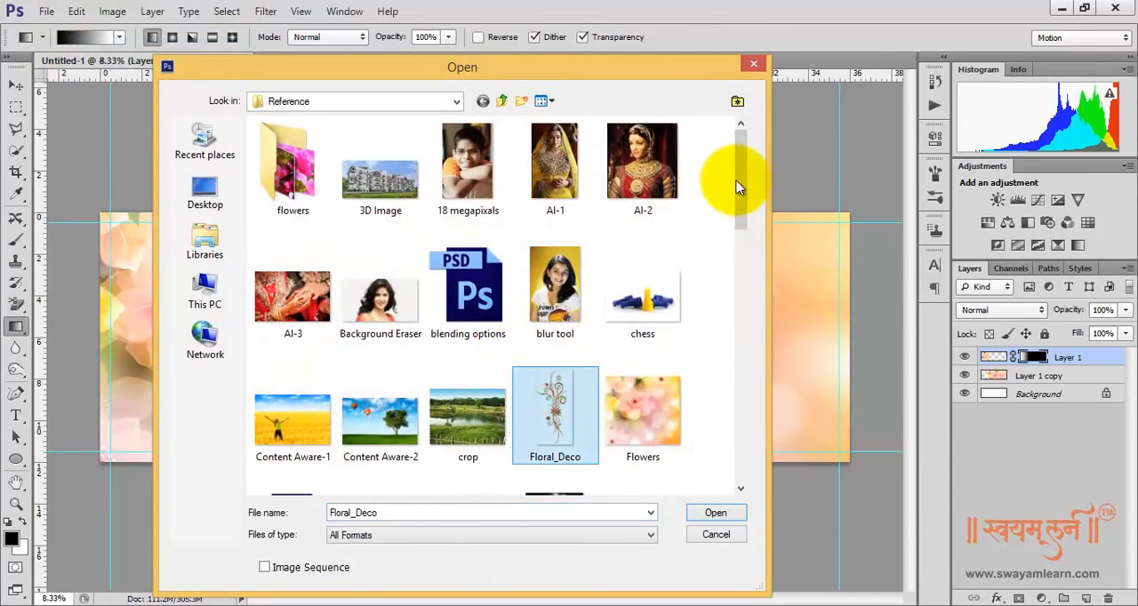
pyautogui.moveTo(741, 178); pyautogui.dragTo(742, 221)
pyautogui.keyDown('ctrl'); pyautogui.click(468, 391); pyautogui.keyUp('ctrl')
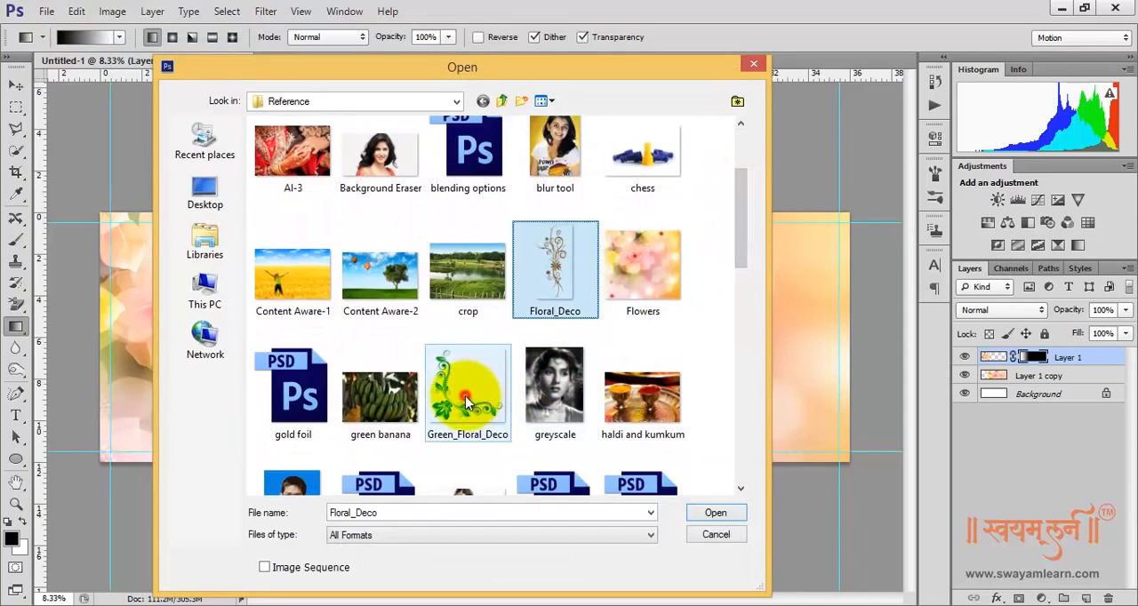
pyautogui.click(718, 514)
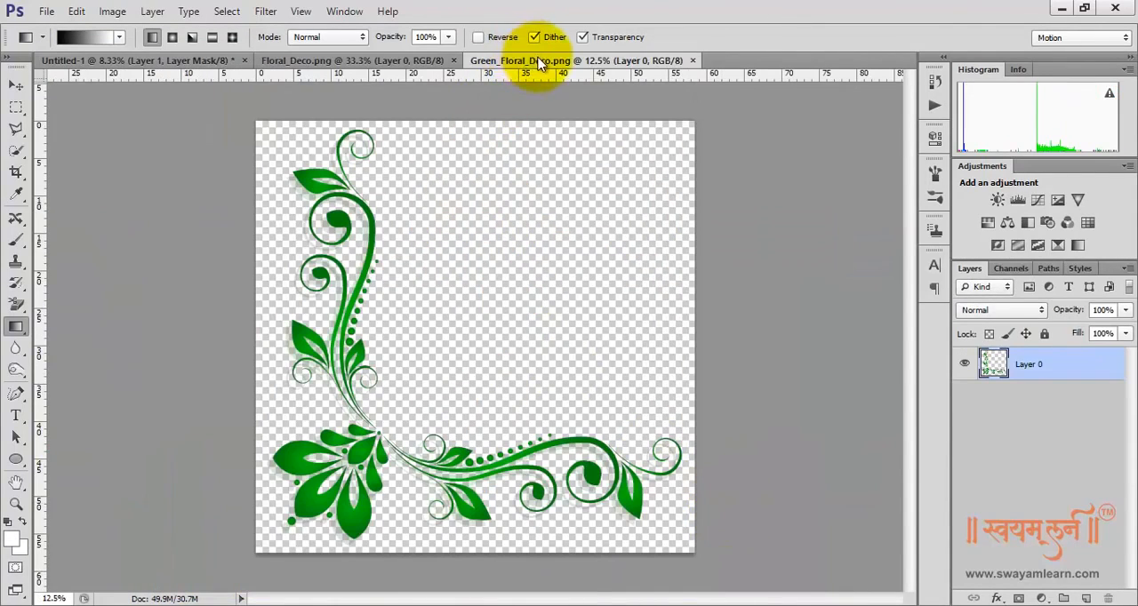
# Float both ornament images in separate windows and copy the green floral corner onto the left part of the spread
pyautogui.moveTo(538, 63); pyautogui.dragTo(648, 153)
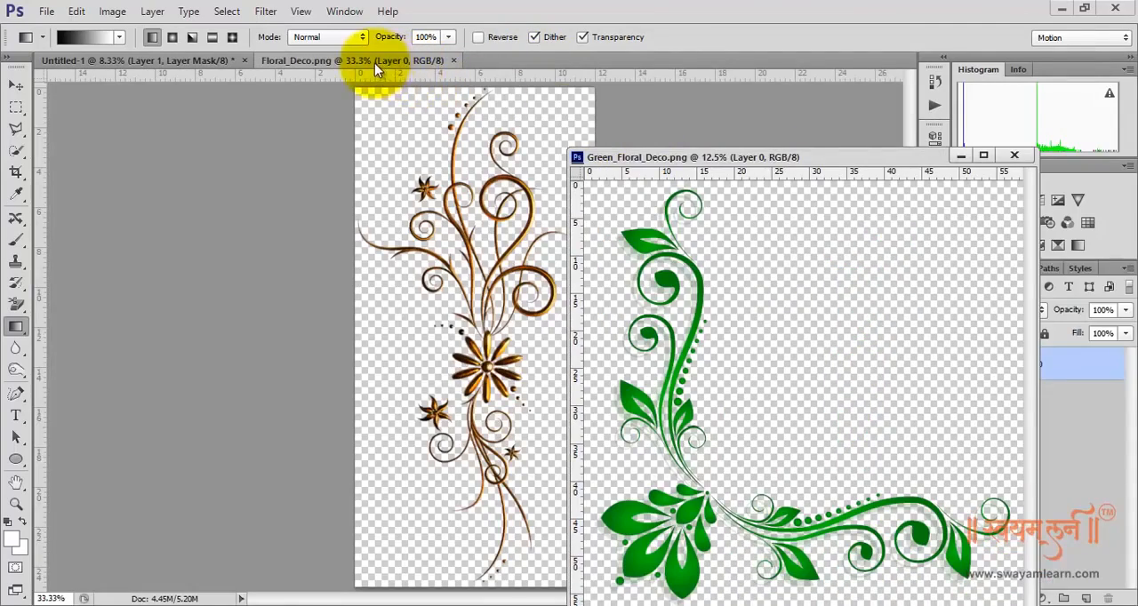
pyautogui.moveTo(374, 63); pyautogui.dragTo(452, 274)
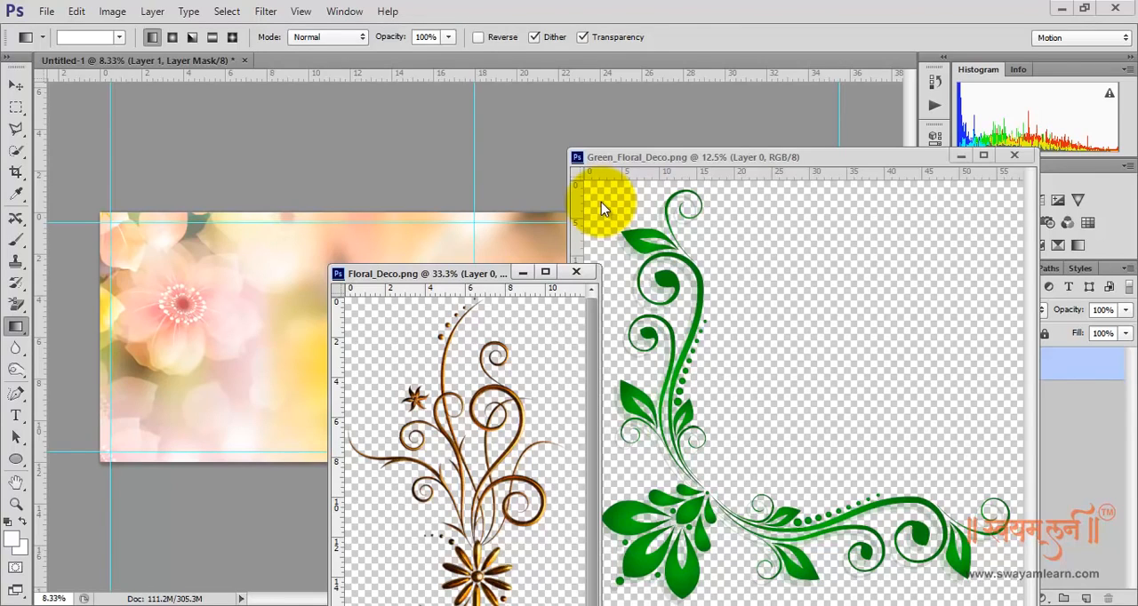
pyautogui.click(16, 85)
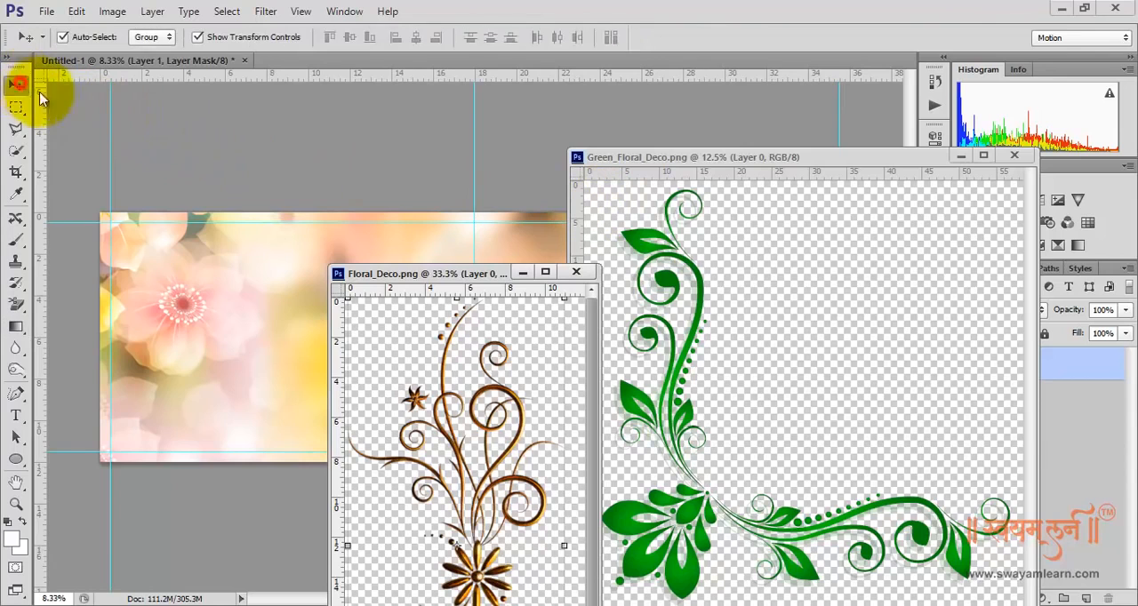
pyautogui.click(676, 254)
pyautogui.moveTo(675, 254); pyautogui.dragTo(182, 347)
pyautogui.click(356, 325)
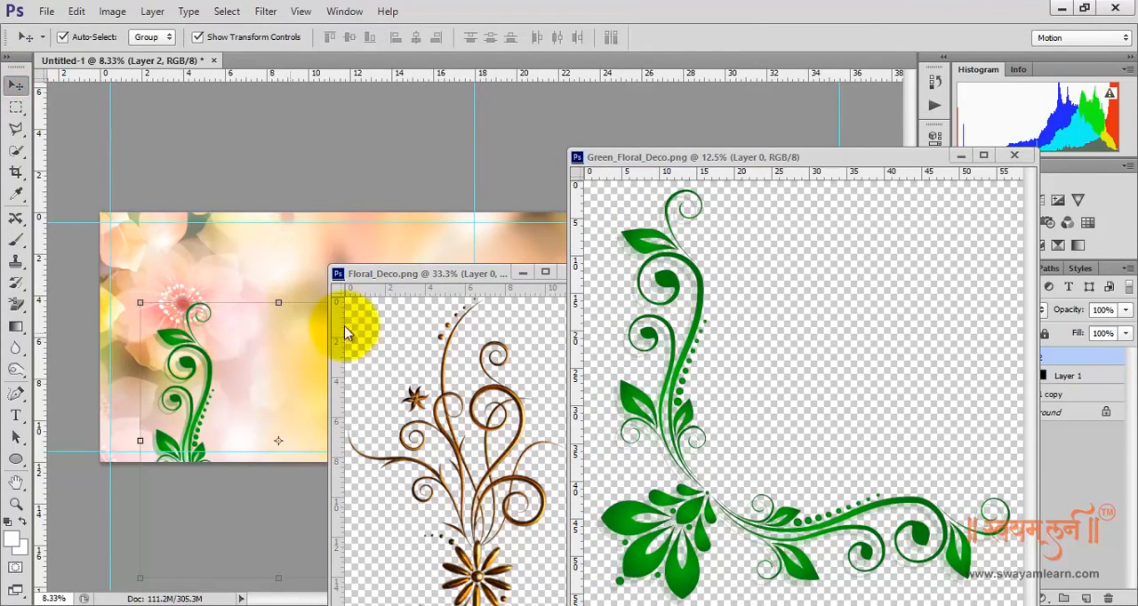
# Copy the brown Floral_Deco ornament onto the spread just right of the center guide and close both source images
pyautogui.moveTo(436, 279); pyautogui.dragTo(290, 237)
pyautogui.click(371, 353)
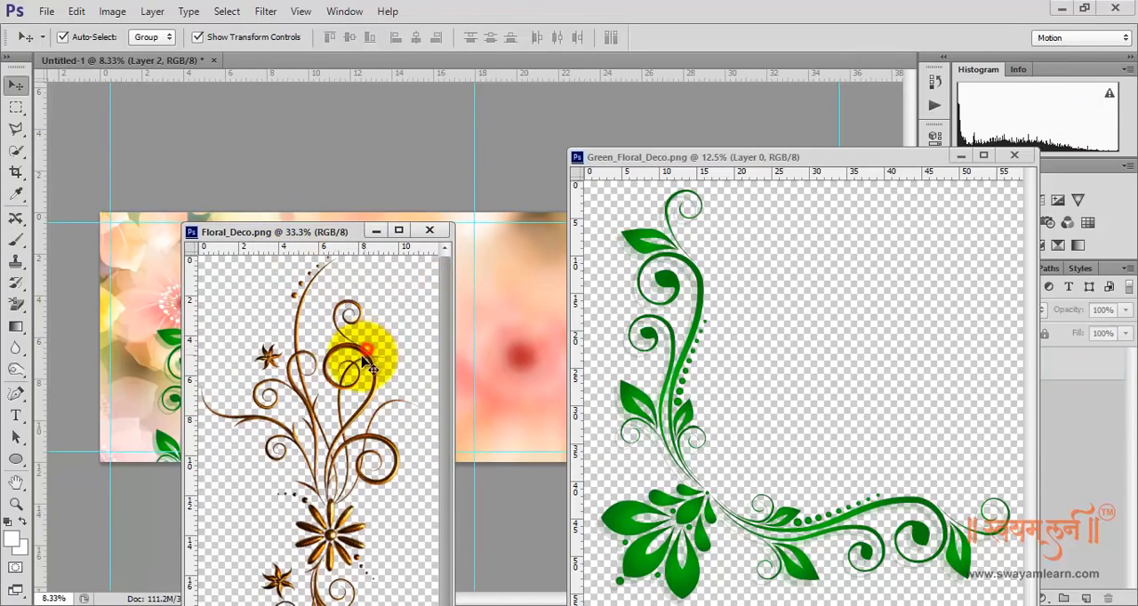
pyautogui.click(361, 350)
pyautogui.moveTo(362, 356); pyautogui.dragTo(537, 292)
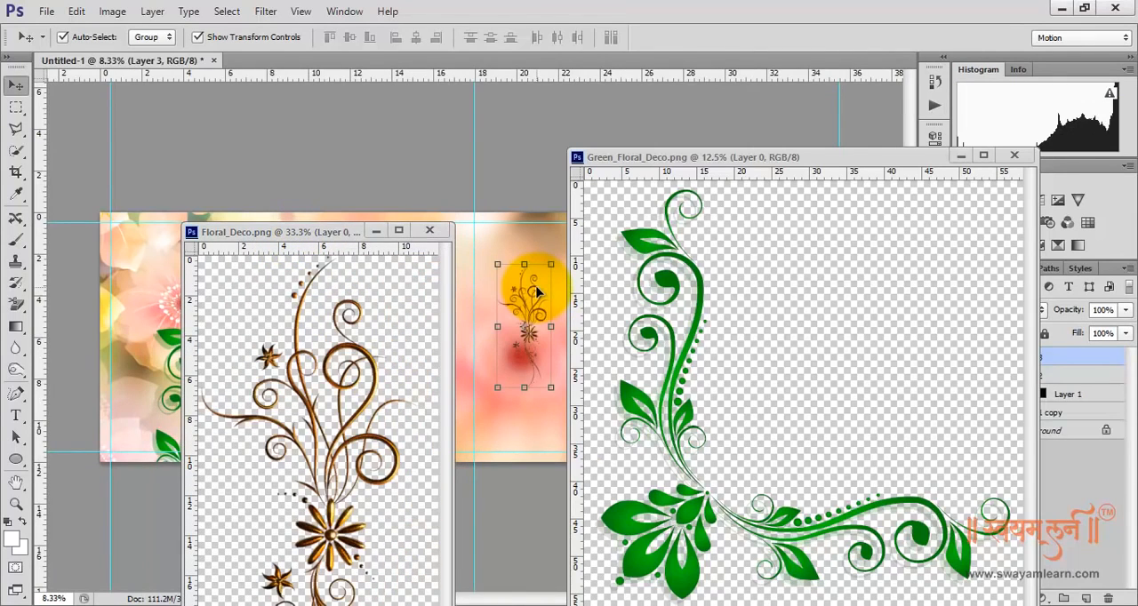
pyautogui.click(1014, 156)
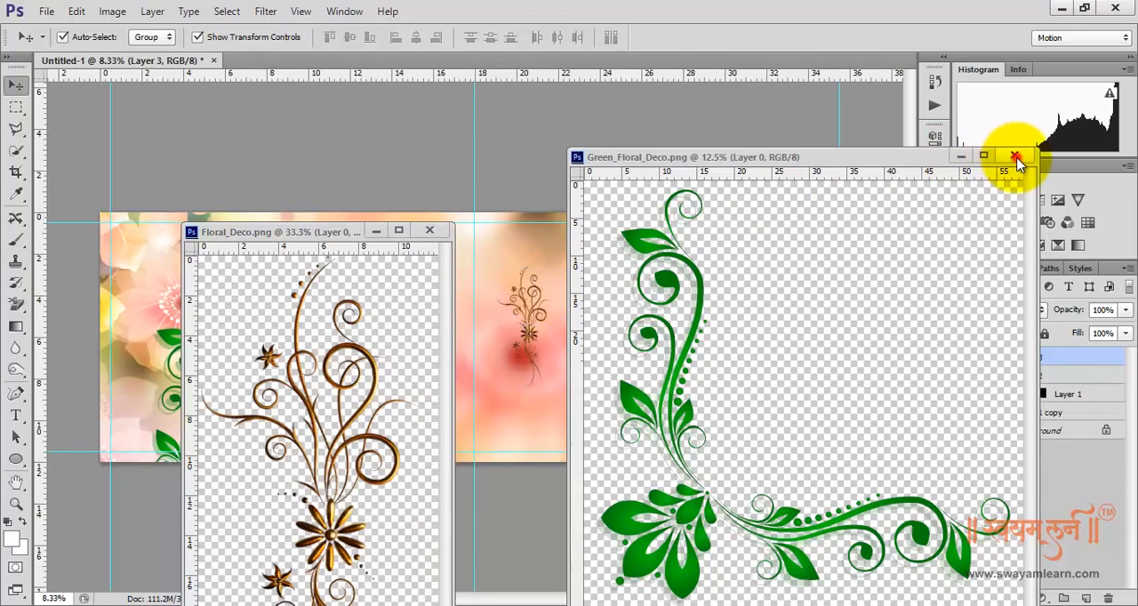
pyautogui.click(430, 231)
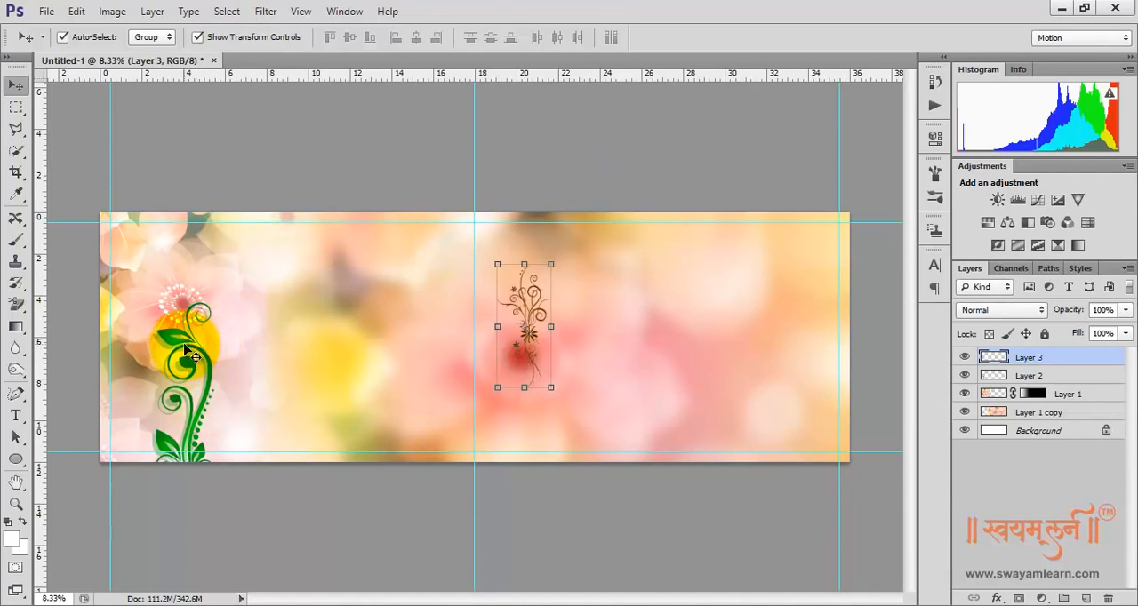
pyautogui.click(186, 354)
pyautogui.moveTo(187, 352); pyautogui.dragTo(188, 331)
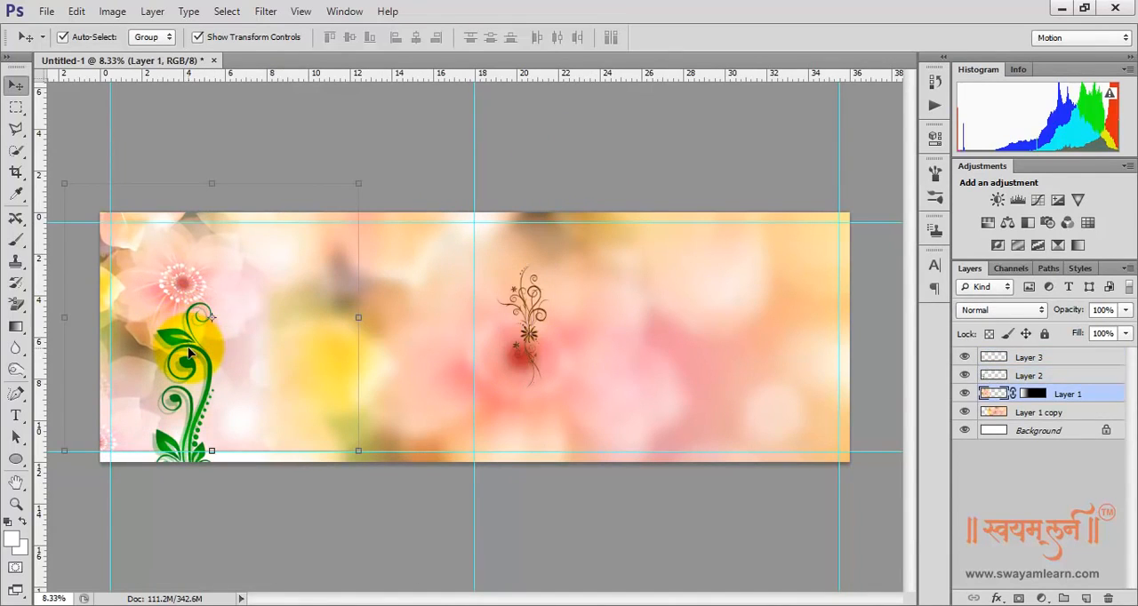
pyautogui.hotkey('ctrl', 'z')
# Scale the green ornament on Layer 2 proportionally to about 44% and fit it into the lower-left corner of the margin guides
pyautogui.click(185, 345)
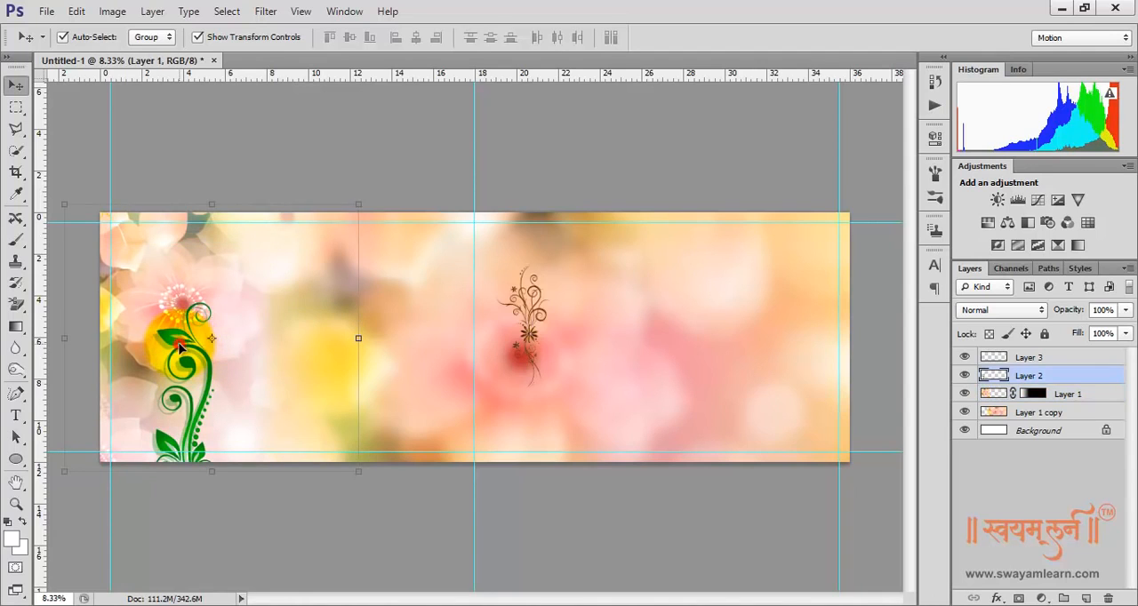
pyautogui.moveTo(204, 308); pyautogui.dragTo(311, 475)
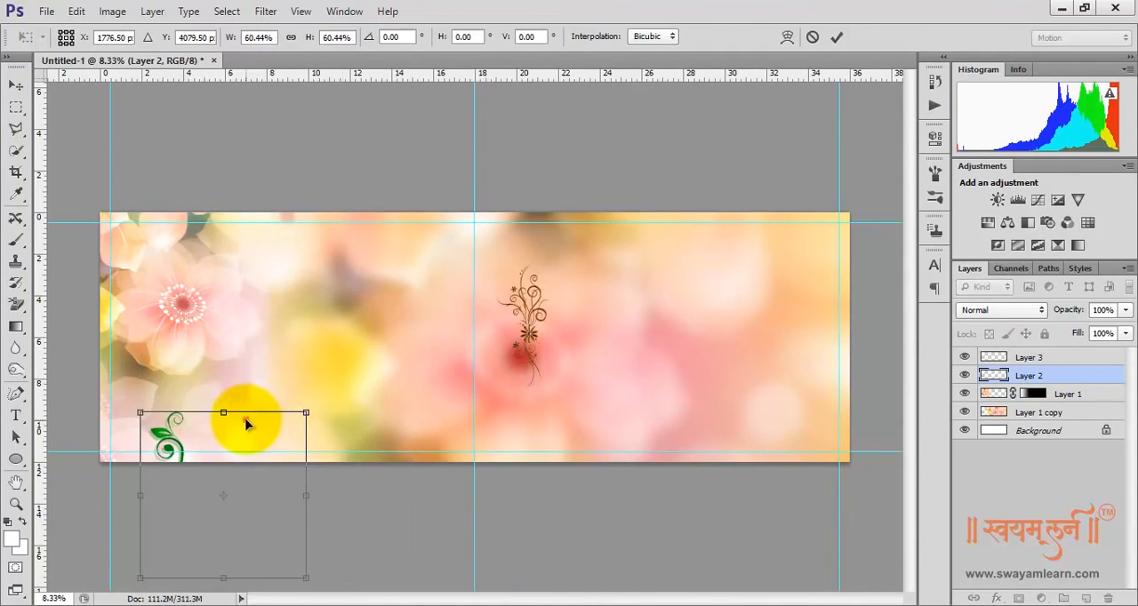
pyautogui.moveTo(247, 490); pyautogui.dragTo(220, 275)
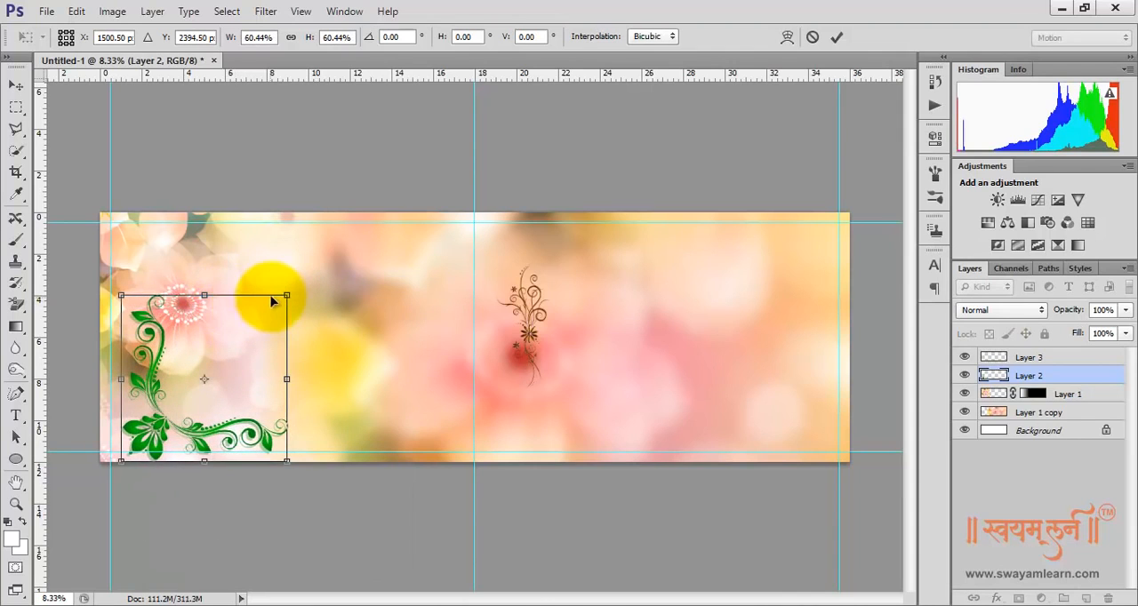
pyautogui.moveTo(286, 295); pyautogui.dragTo(242, 339)
pyautogui.moveTo(149, 382); pyautogui.dragTo(139, 377)
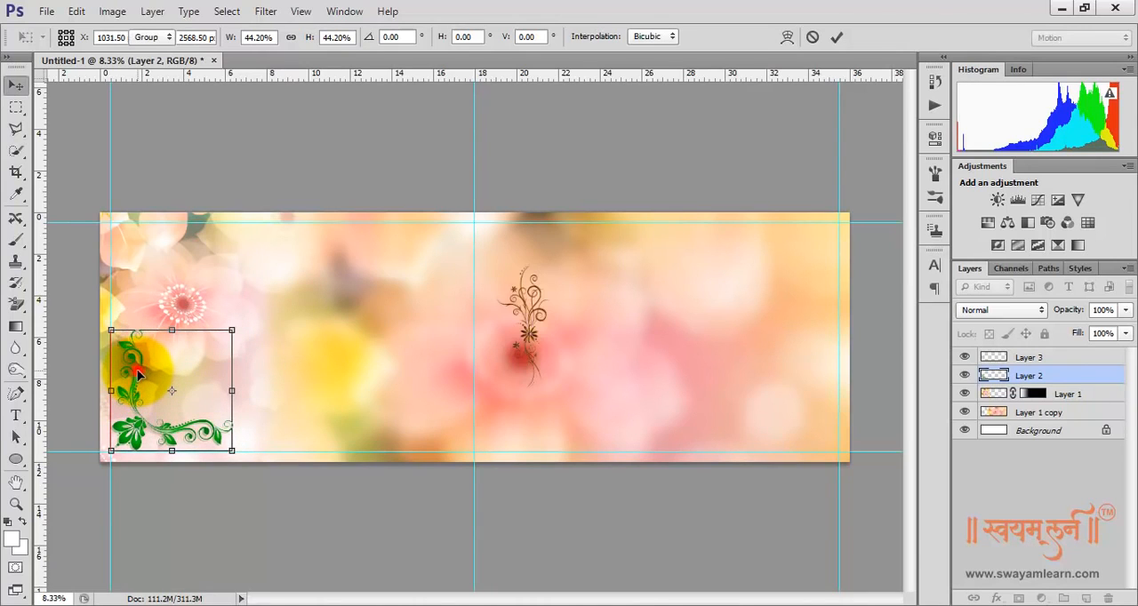
pyautogui.press('Return')
# Move the brown ornament on Layer 3 beside the right margin guide, enlarge it proportionally and center it roughly vertically on the canvas
pyautogui.click(527, 322)
pyautogui.moveTo(526, 321); pyautogui.dragTo(537, 292)
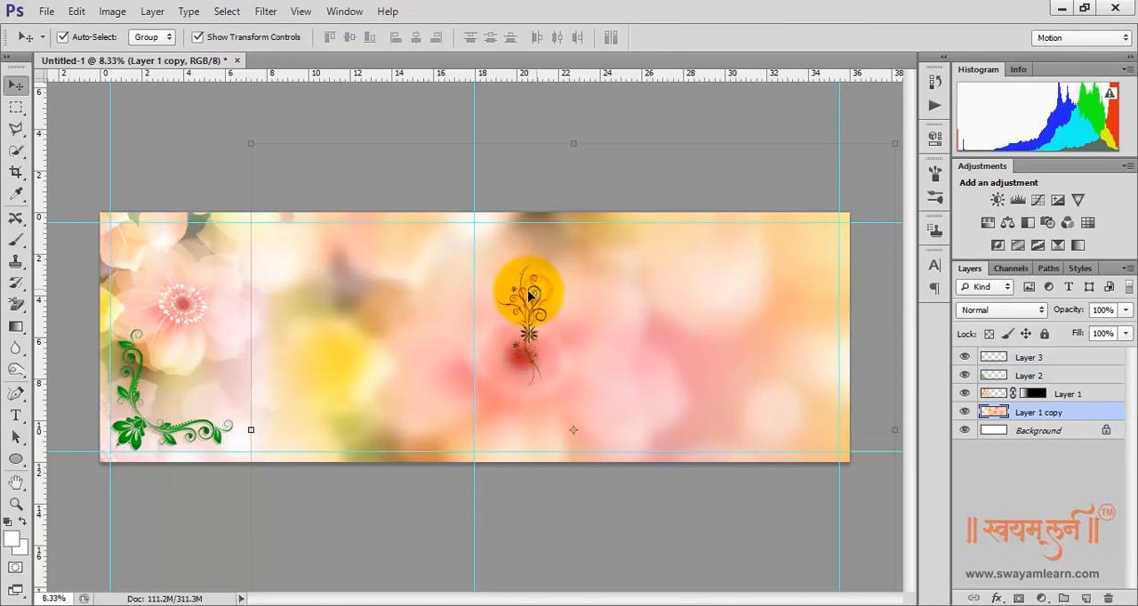
pyautogui.click(1029, 375)
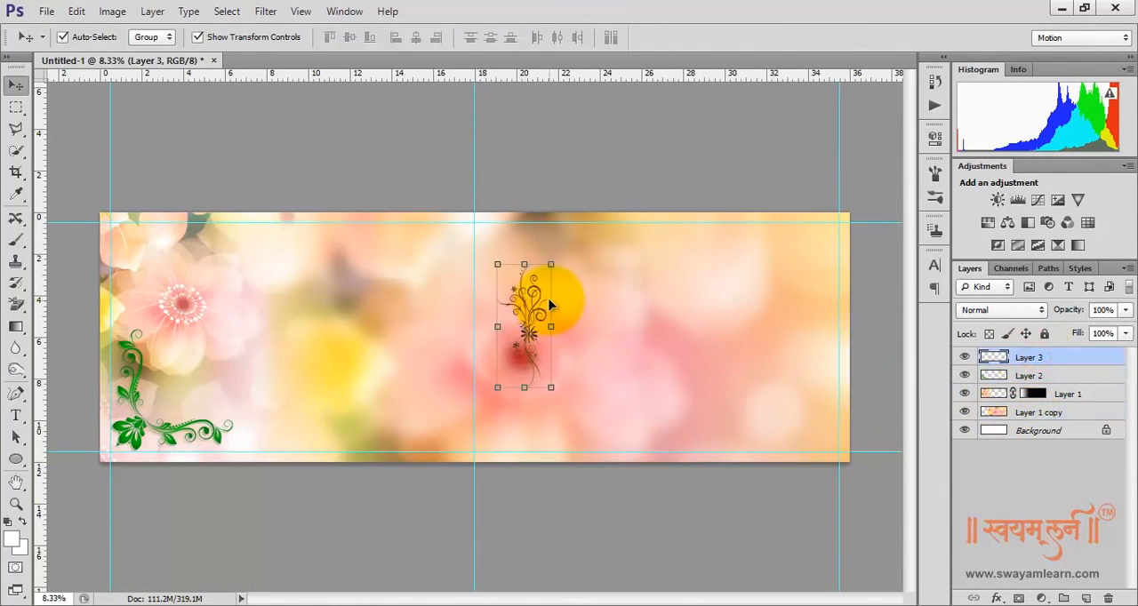
pyautogui.moveTo(527, 288); pyautogui.dragTo(747, 230)
pyautogui.moveTo(816, 383); pyautogui.dragTo(822, 401)
pyautogui.moveTo(798, 301); pyautogui.dragTo(805, 331)
pyautogui.press('Return')
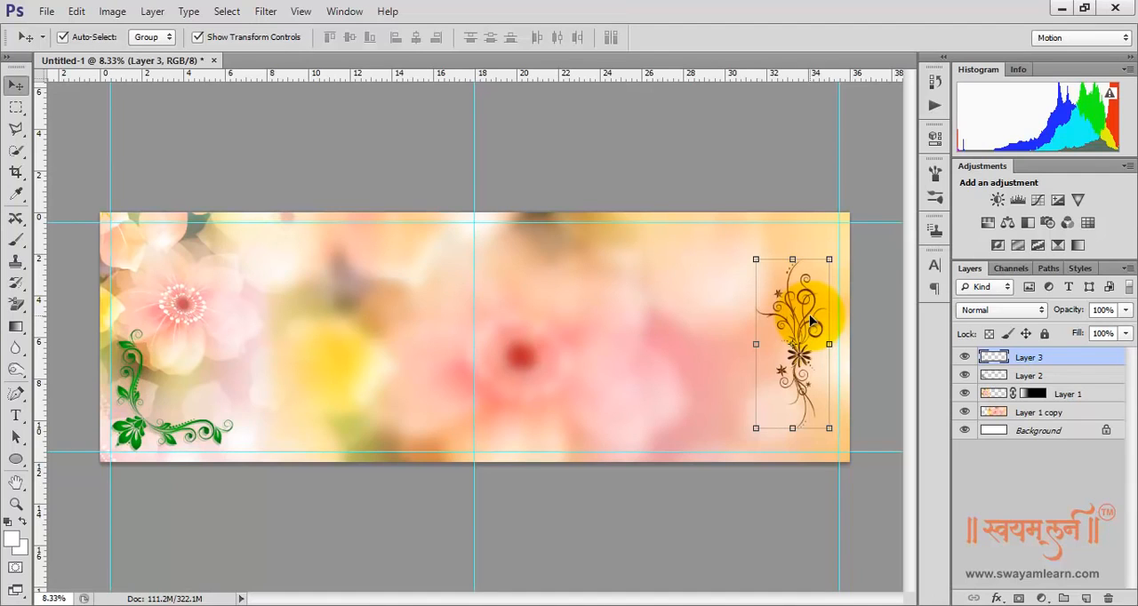
# Replace the current layer style presets with the Glass Buttons set
pyautogui.click(1083, 269)
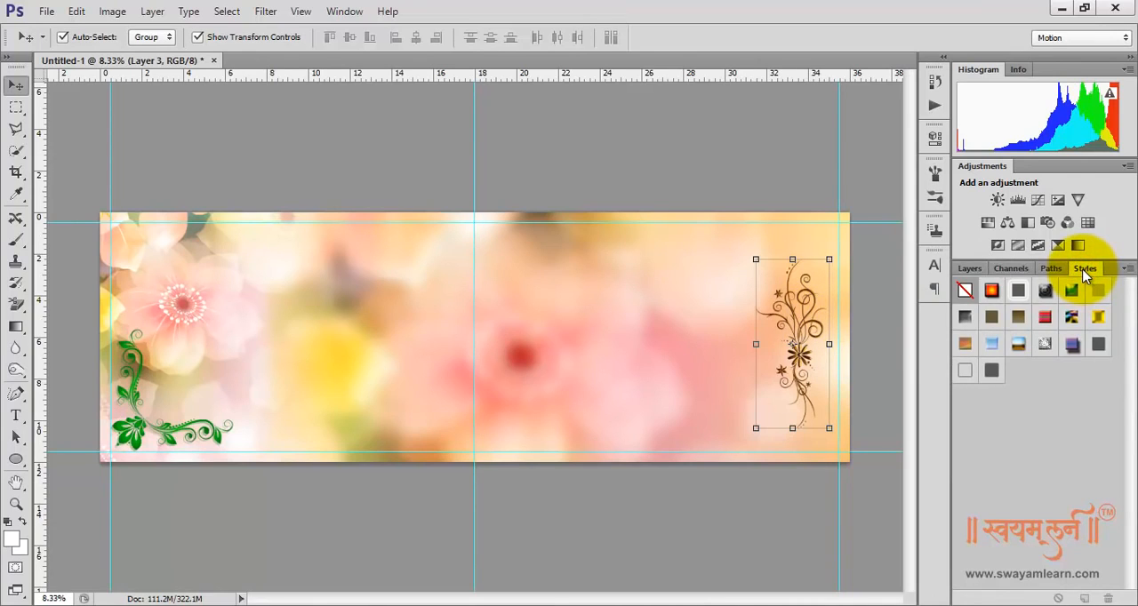
pyautogui.click(1128, 269)
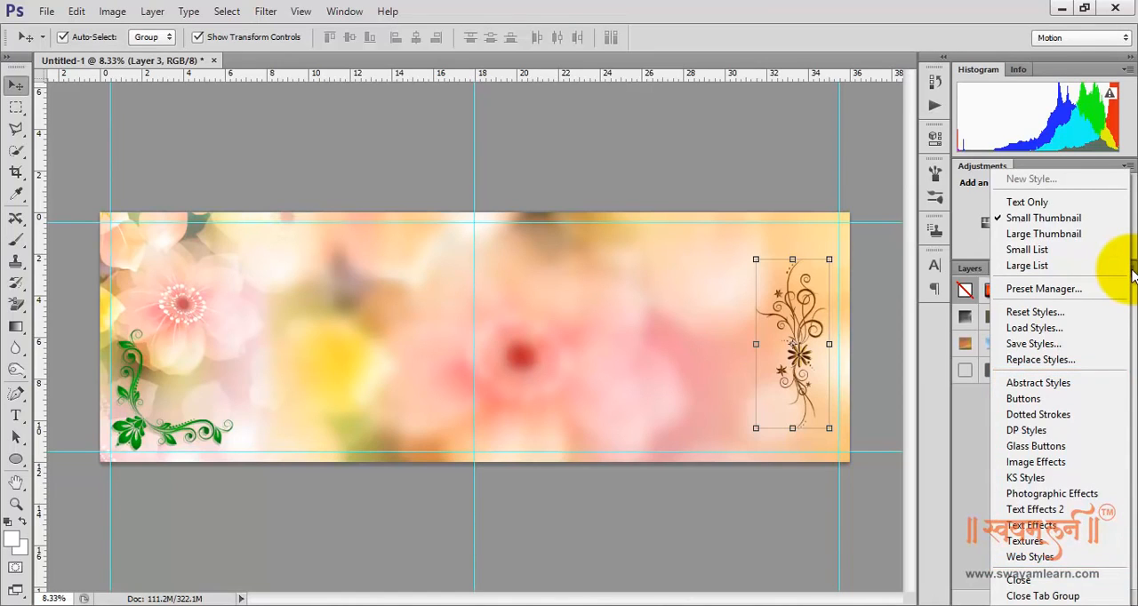
pyautogui.click(1091, 454)
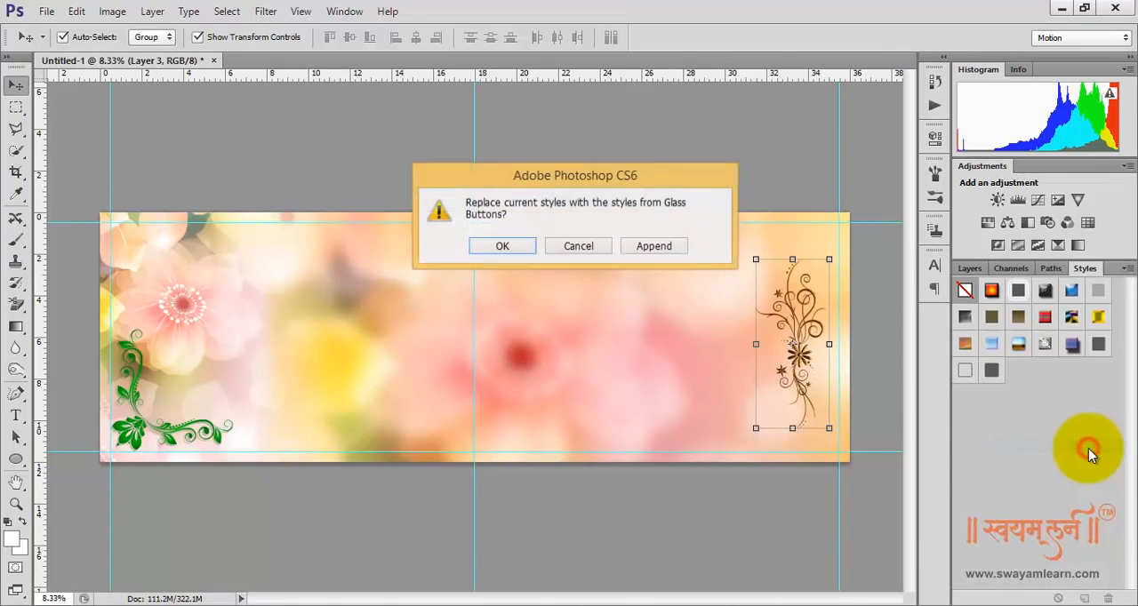
pyautogui.click(499, 246)
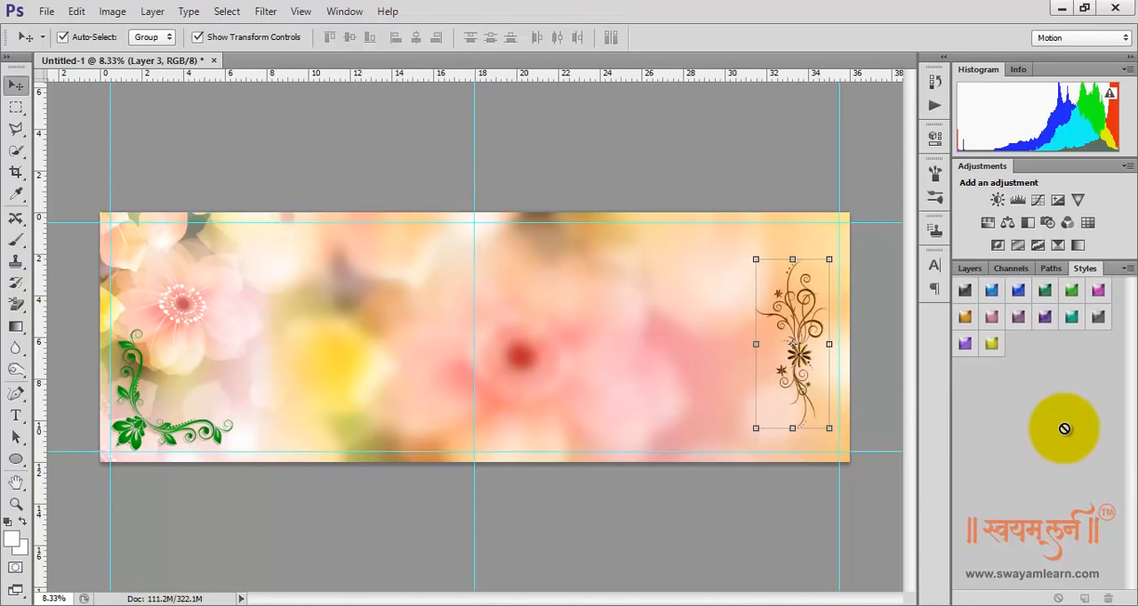
# Apply the same dusty mauve Glass Buttons style to the Layer 3 ornament and the Layer 2 corner ornament
pyautogui.click(990, 315)
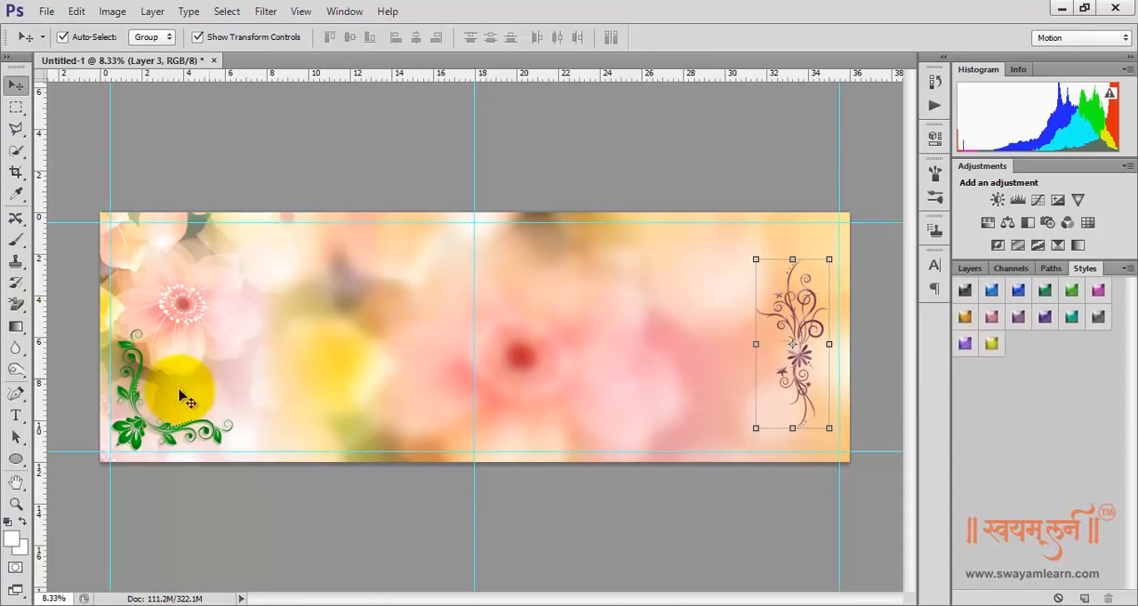
pyautogui.click(140, 425)
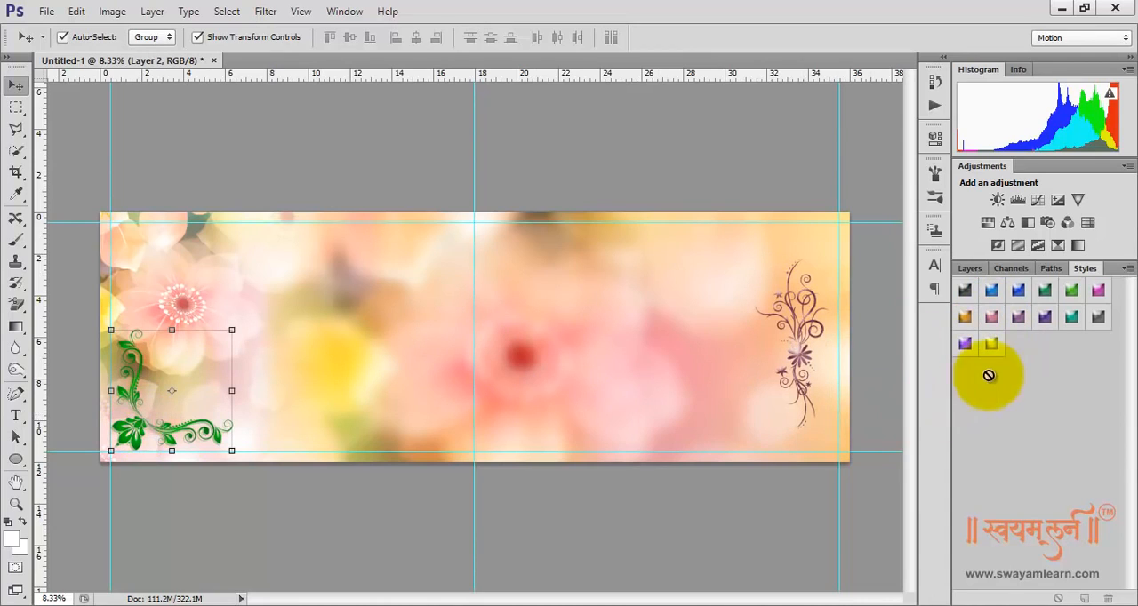
pyautogui.click(993, 318)
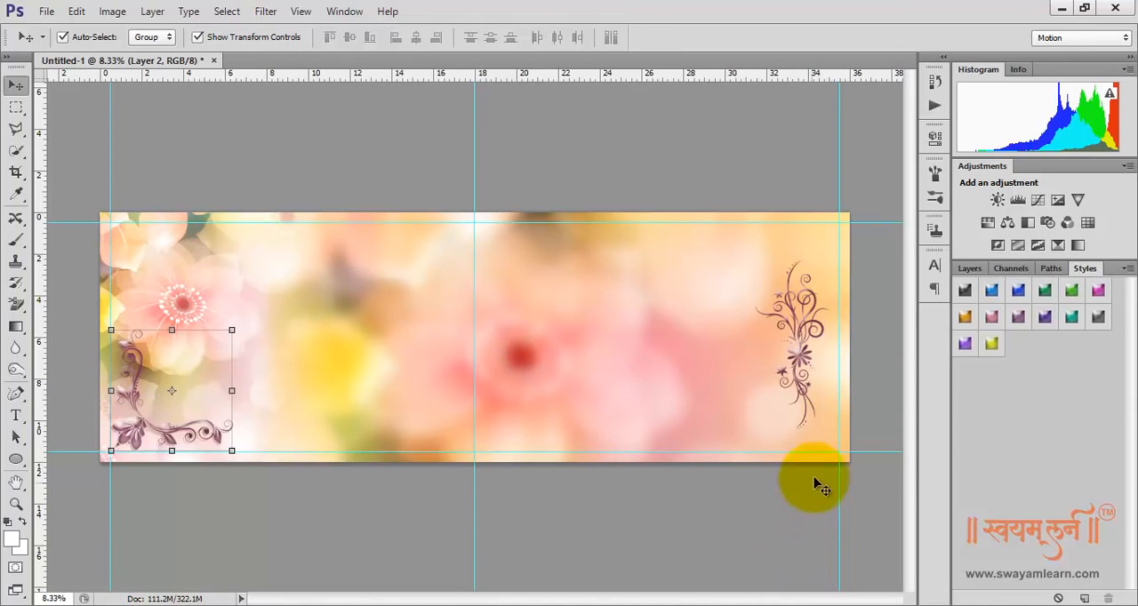
# Group Layer 3, Layer 2, Layer 1 and Layer 1 copy, leaving out the Background
pyautogui.click(970, 268)
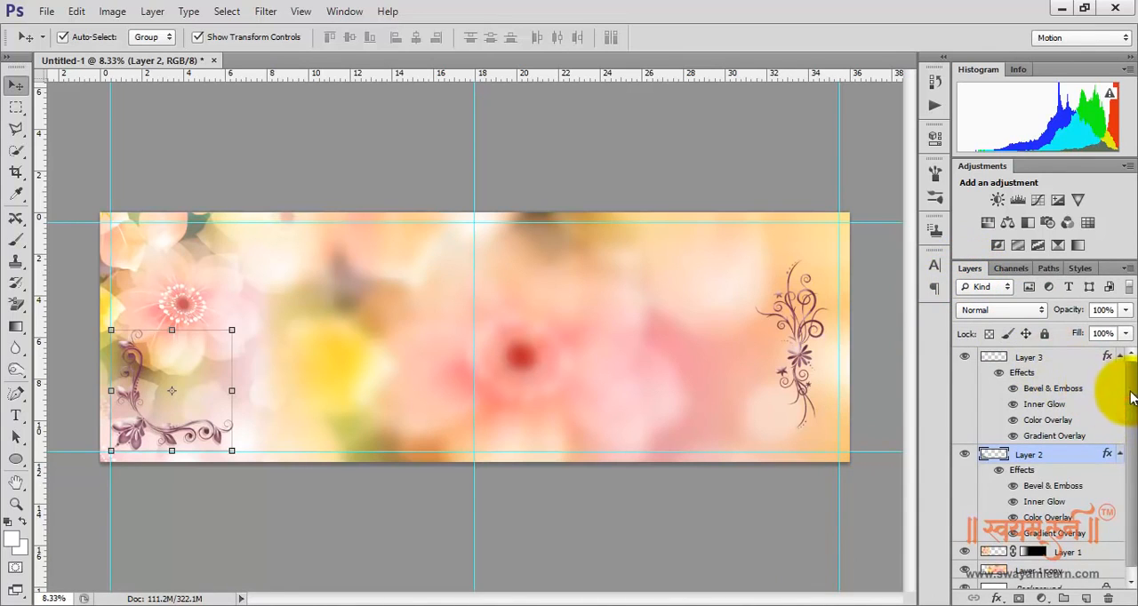
pyautogui.click(987, 357)
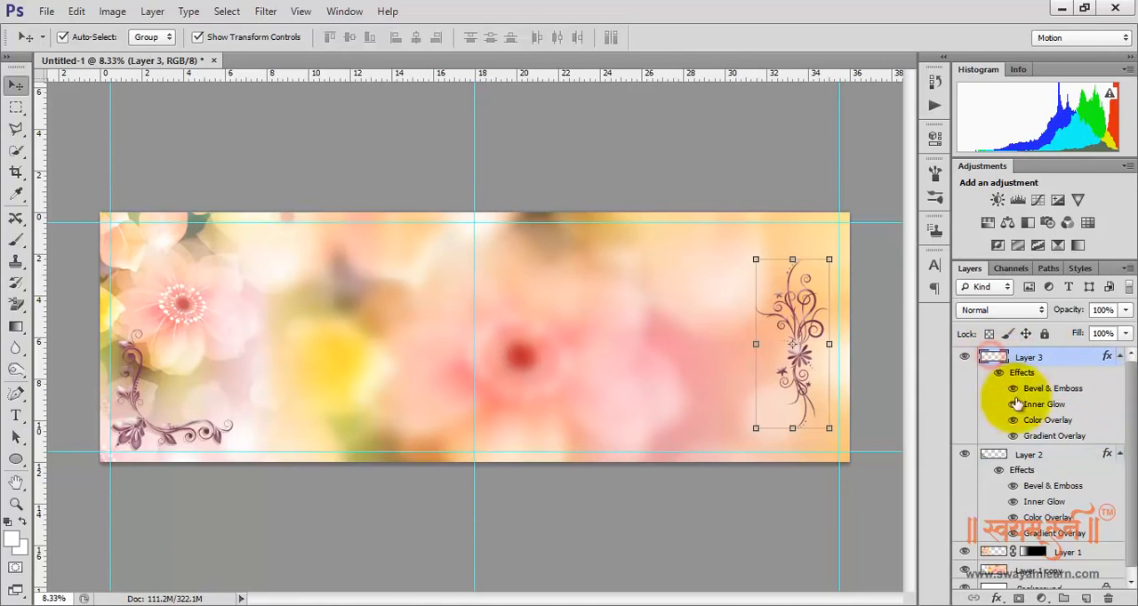
pyautogui.keyDown('shift'); pyautogui.click(1002, 456); pyautogui.keyUp('shift')
pyautogui.keyDown('shift'); pyautogui.click(1002, 570); pyautogui.keyUp('shift')
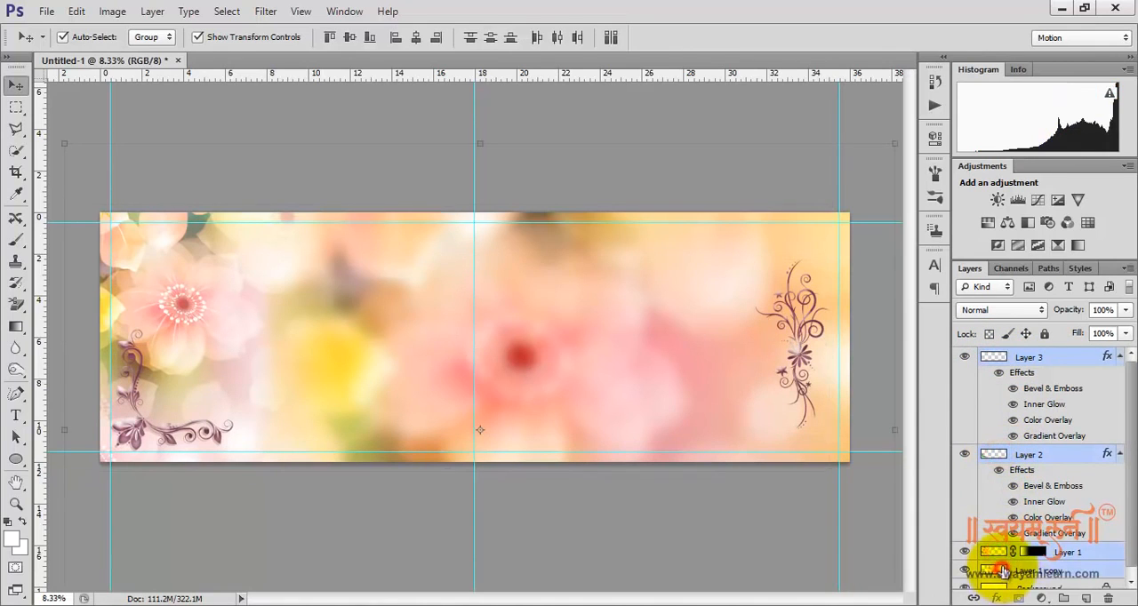
pyautogui.click(1129, 435)
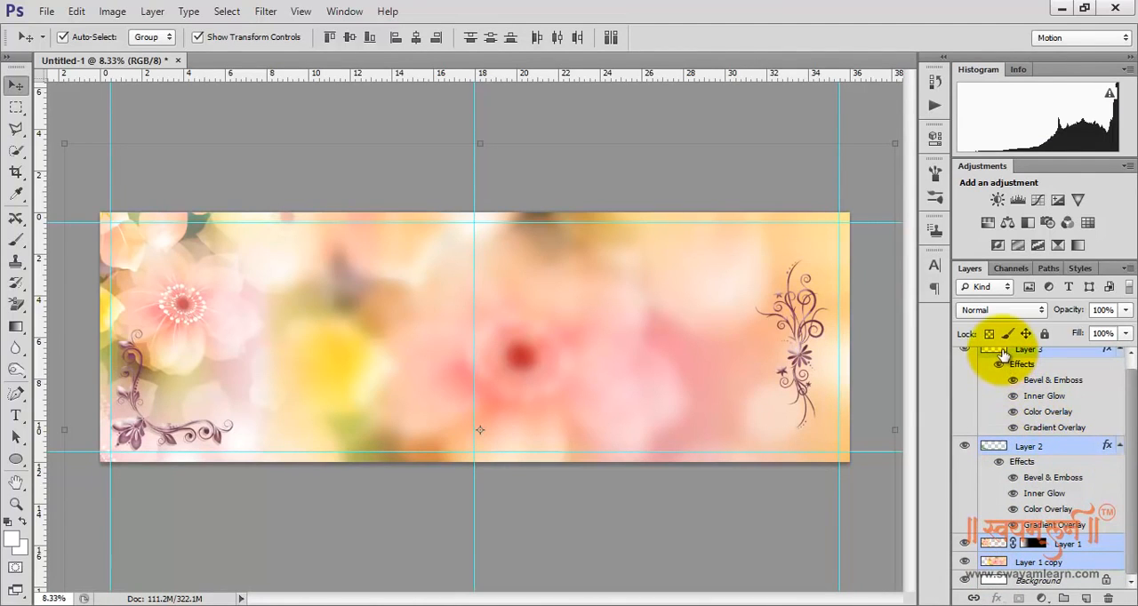
pyautogui.moveTo(1003, 353); pyautogui.dragTo(1066, 598)
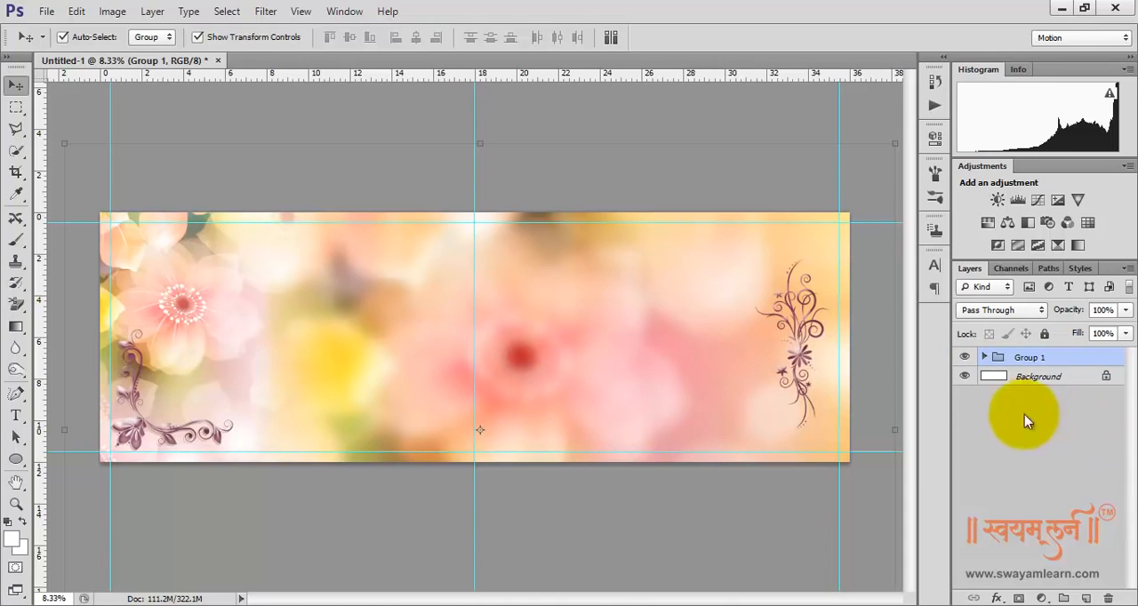
# Check the contents of Group 1, collapse it and lock the whole group
pyautogui.click(985, 356)
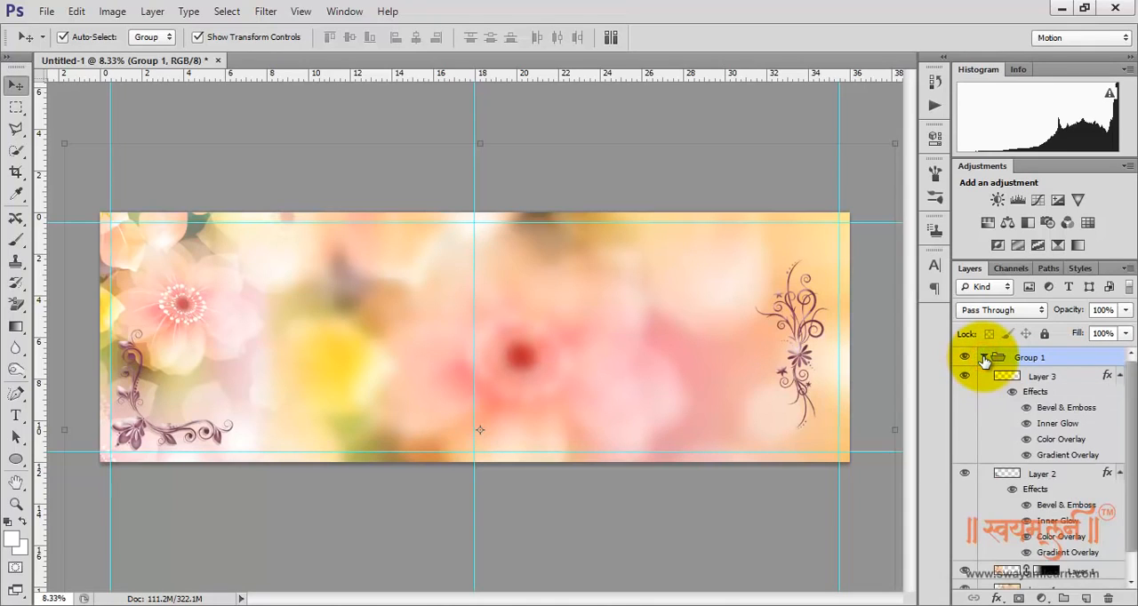
pyautogui.click(984, 357)
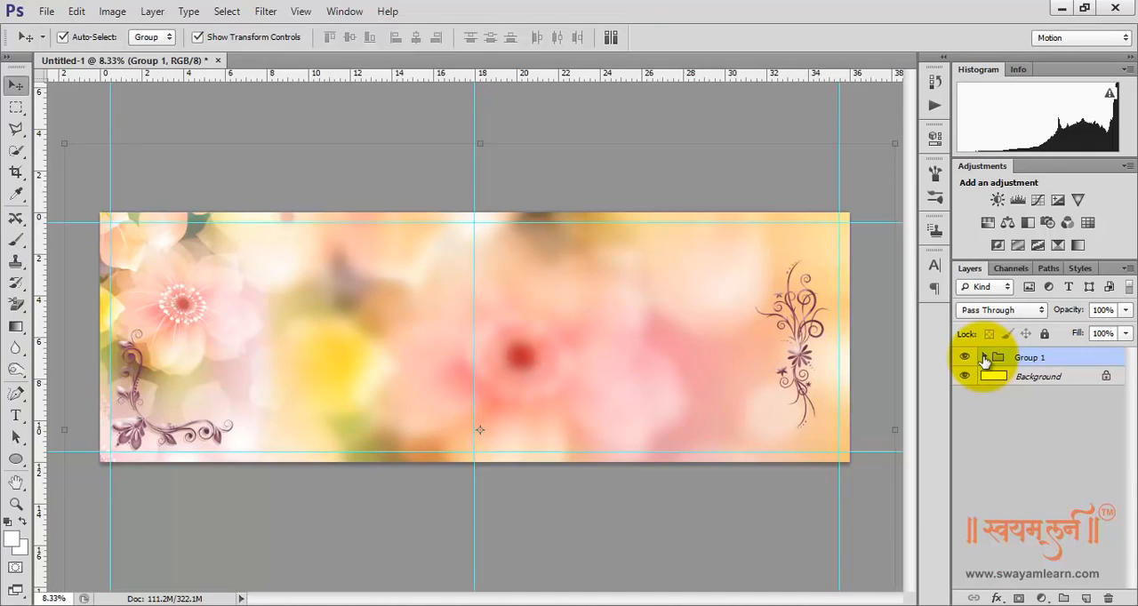
pyautogui.click(1045, 335)
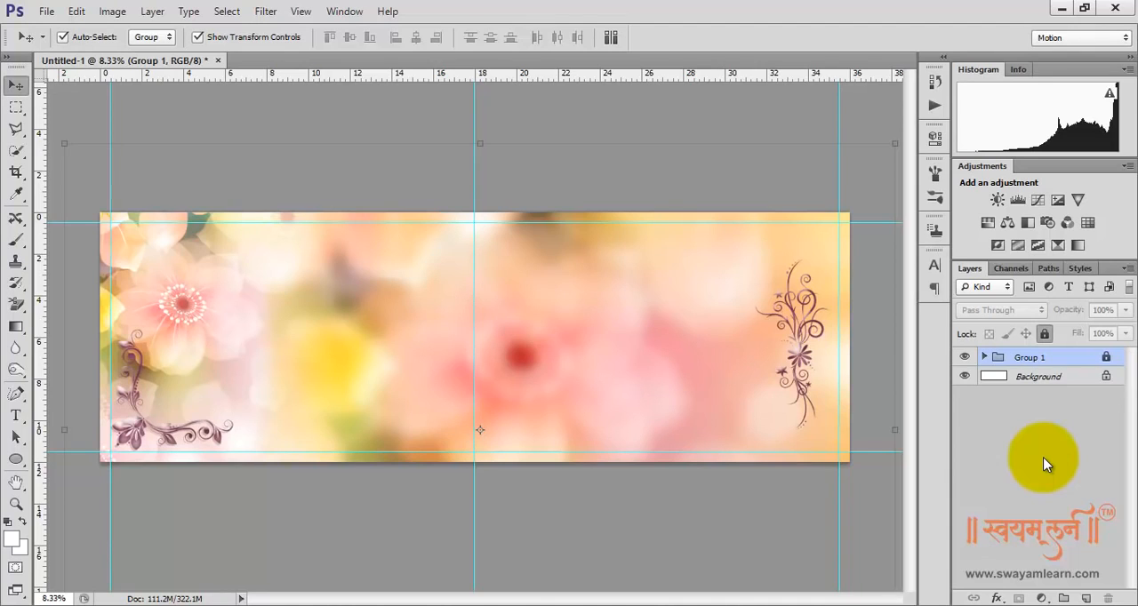
# Add an empty layer above Group 1 and marquee a rectangle about 5.5 × 8 inches on the spread's left half
pyautogui.click(1046, 463)
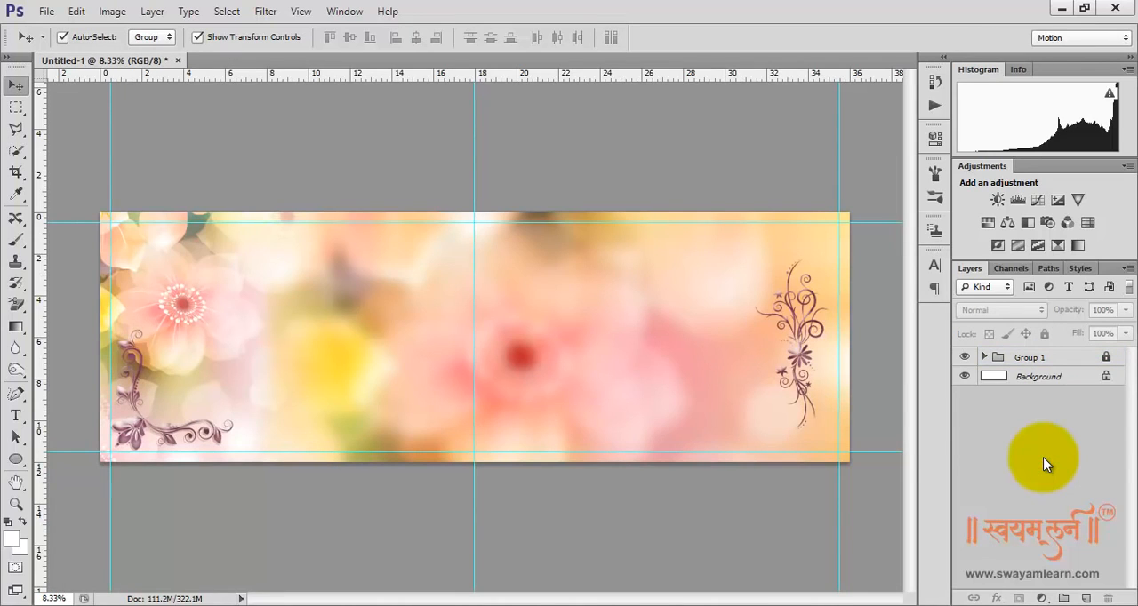
pyautogui.click(1086, 599)
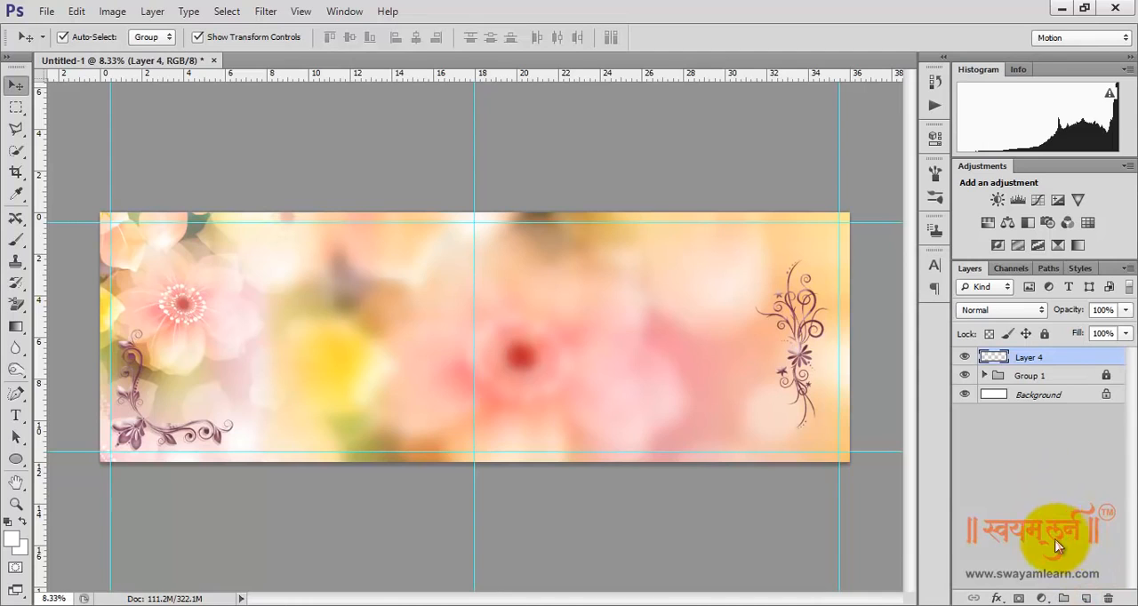
pyautogui.click(21, 109)
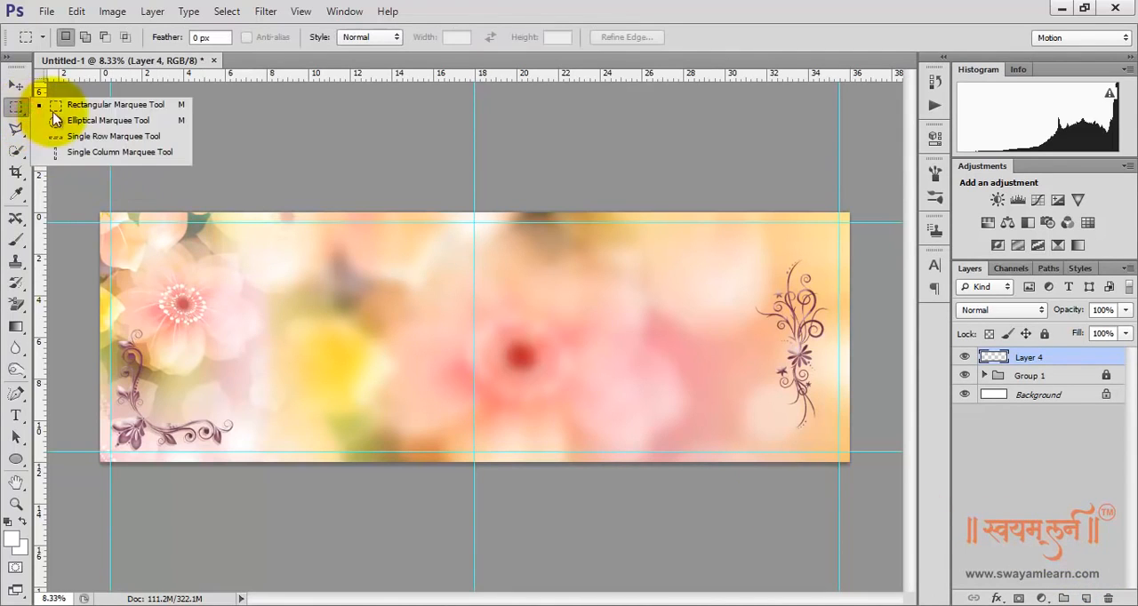
pyautogui.click(82, 106)
pyautogui.moveTo(155, 412); pyautogui.dragTo(269, 244)
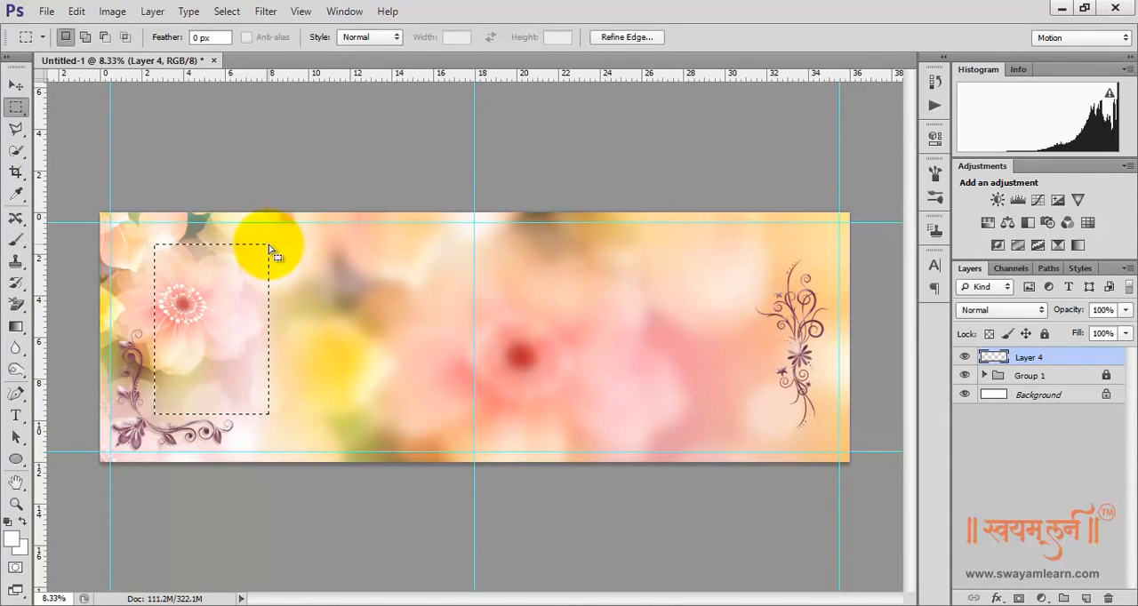
# Set the foreground color to bright green, #4eff10
pyautogui.click(13, 543)
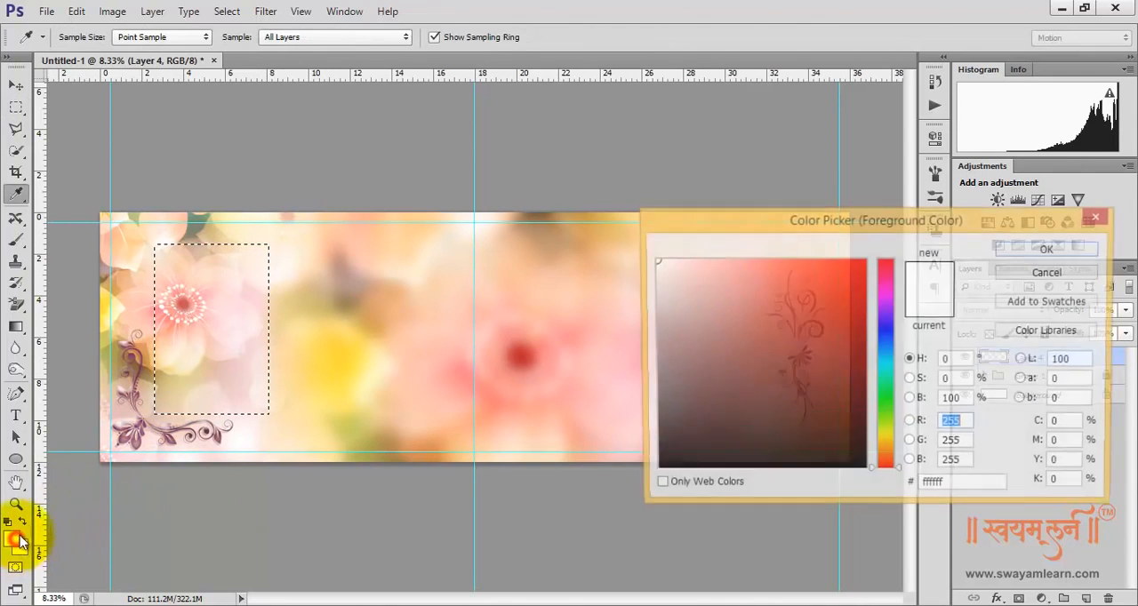
pyautogui.click(879, 410)
pyautogui.click(812, 314)
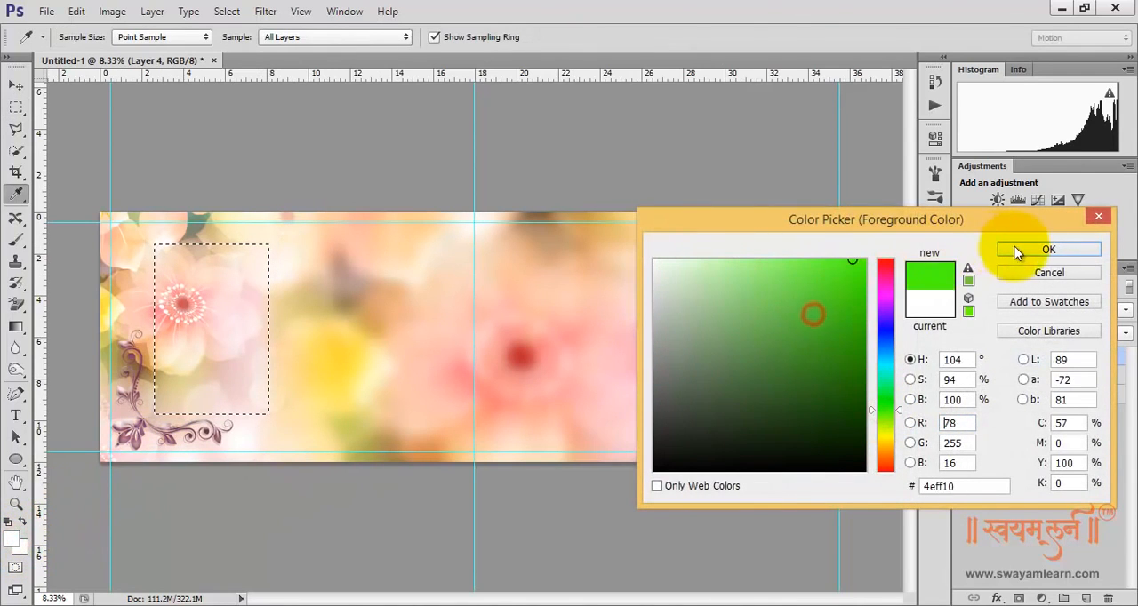
pyautogui.click(1049, 249)
# Fill the rectangular selection on Layer 4 with solid light blue
pyautogui.rightClick(205, 303)
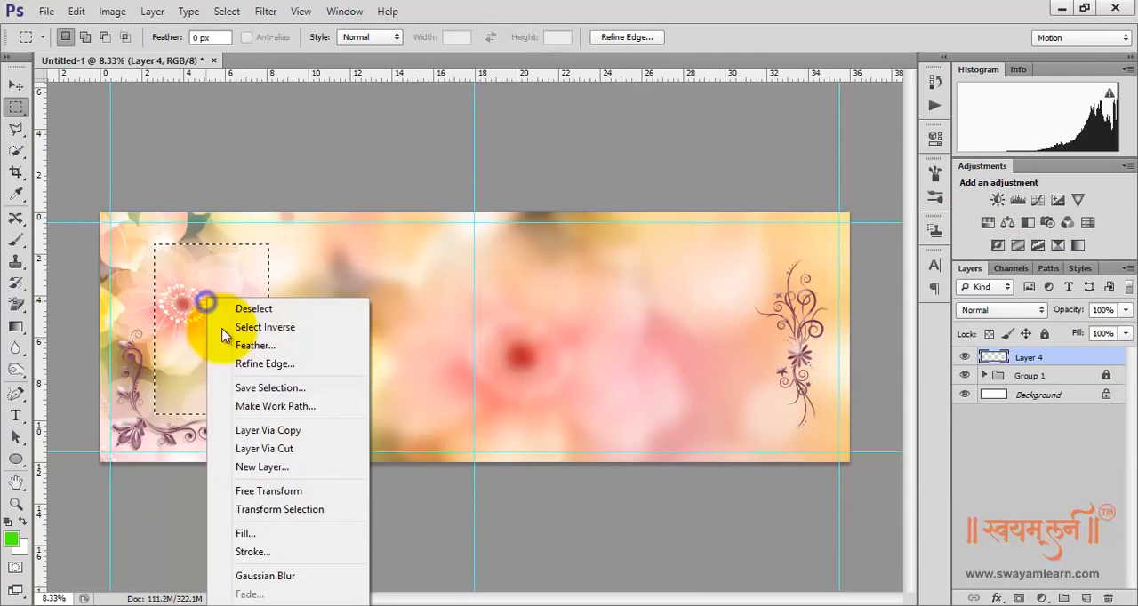
pyautogui.click(246, 534)
pyautogui.click(792, 177)
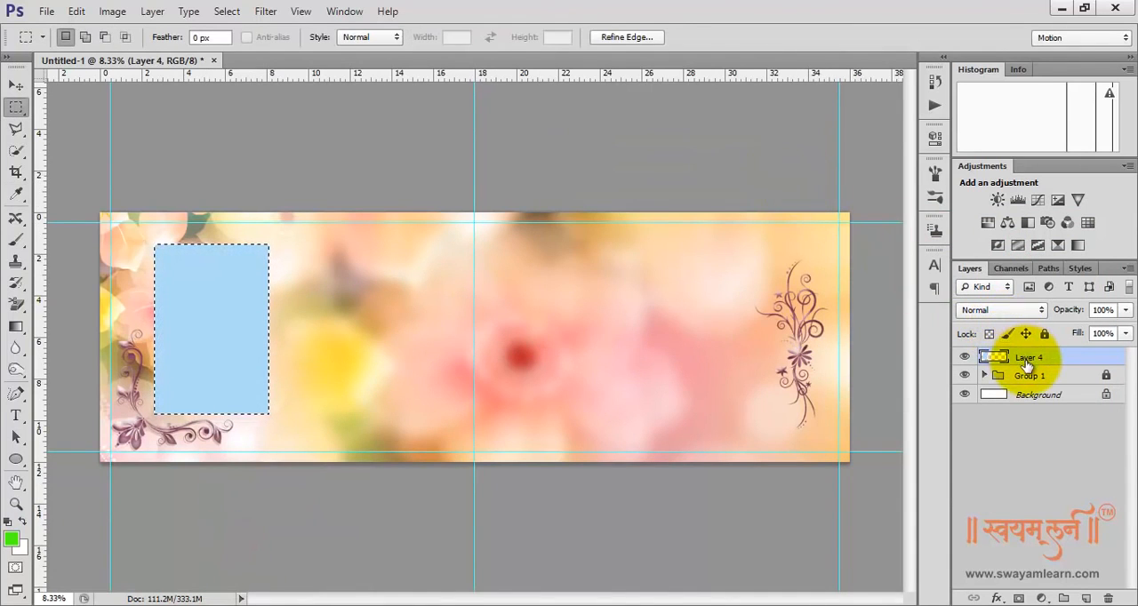
# Give Layer 4 a Stroke layer effect with a size of 100 px
pyautogui.rightClick(1021, 355)
pyautogui.click(916, 54)
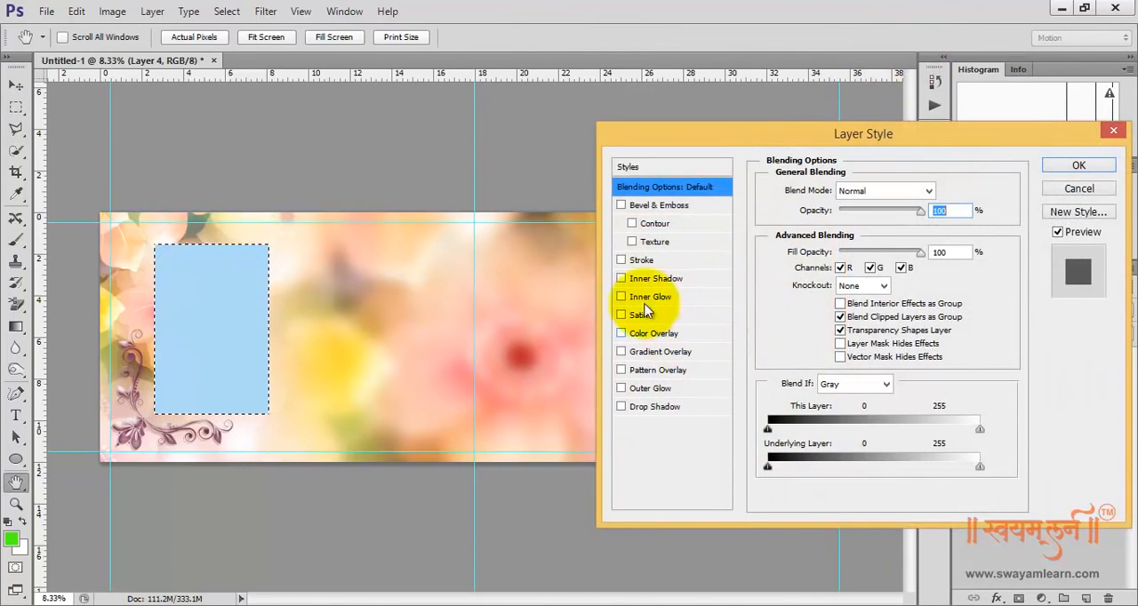
pyautogui.click(637, 262)
pyautogui.click(641, 263)
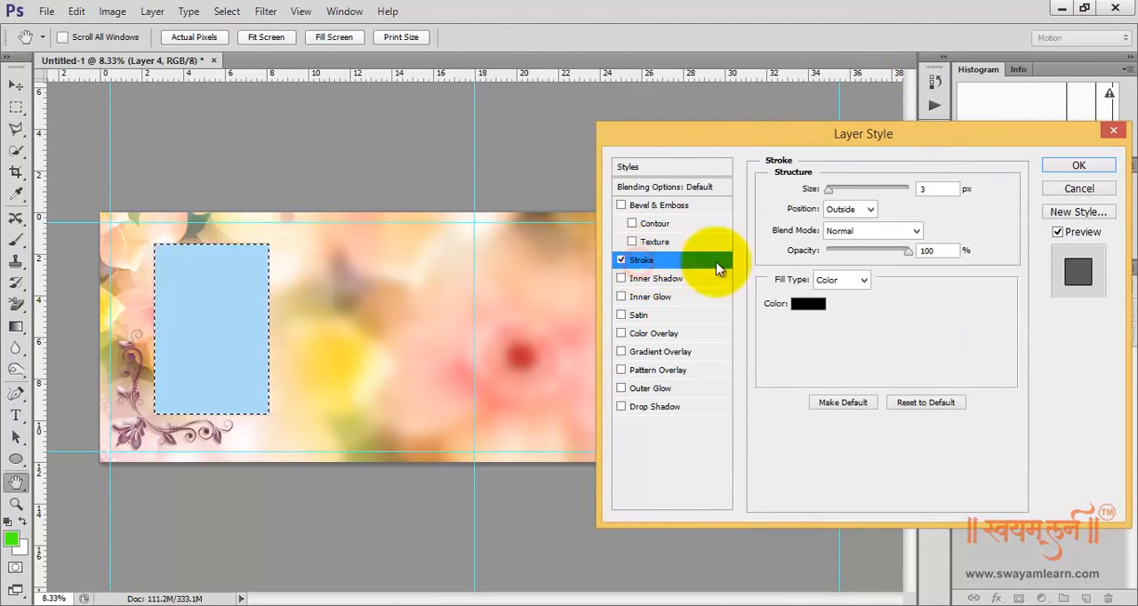
pyautogui.doubleClick(928, 188)
pyautogui.write('100')
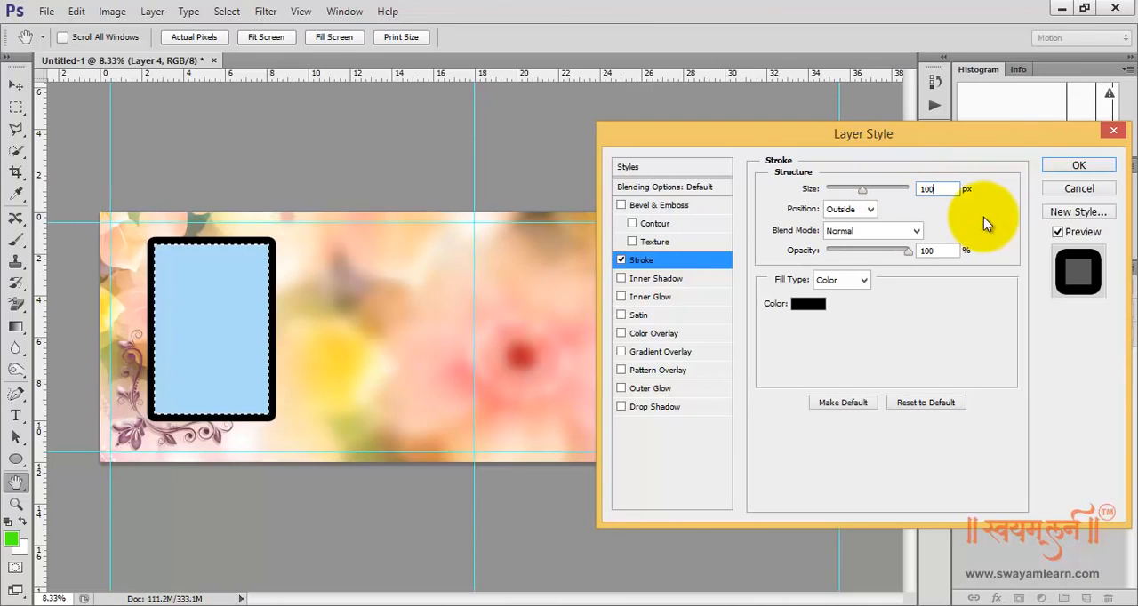
# Position the Layer 4 stroke Outside and set its color to white, #ffffff
pyautogui.click(875, 214)
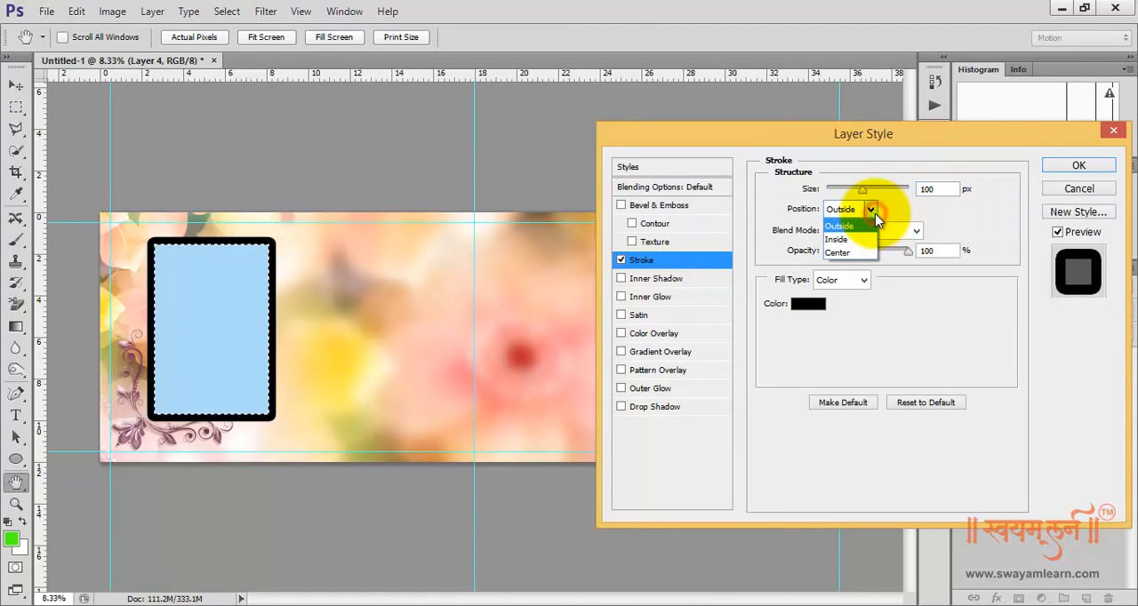
pyautogui.click(854, 230)
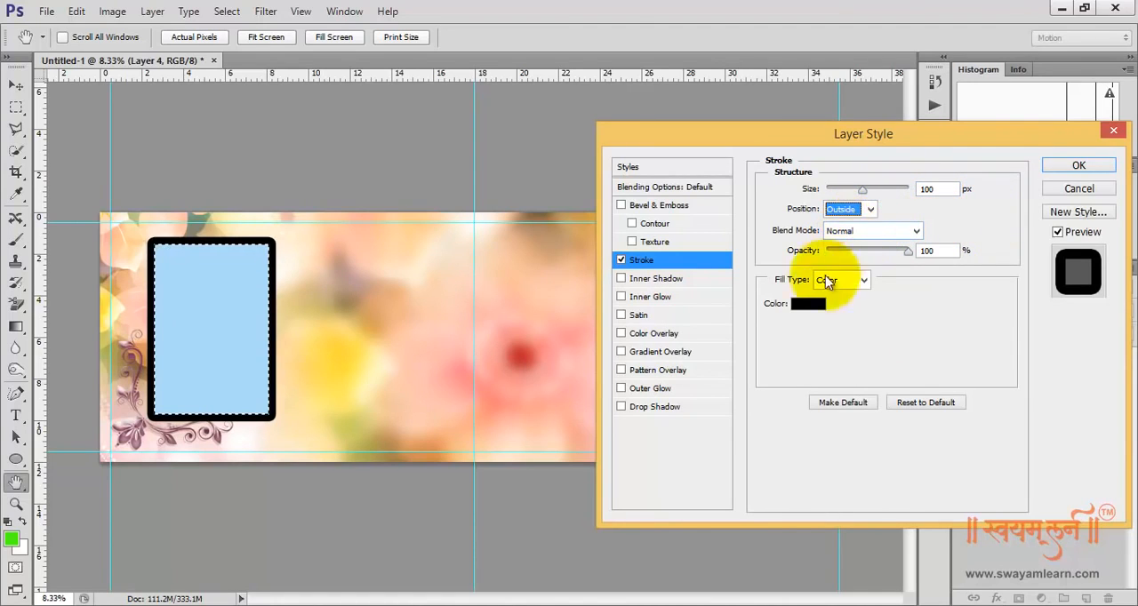
pyautogui.click(808, 304)
pyautogui.moveTo(710, 290); pyautogui.dragTo(622, 242)
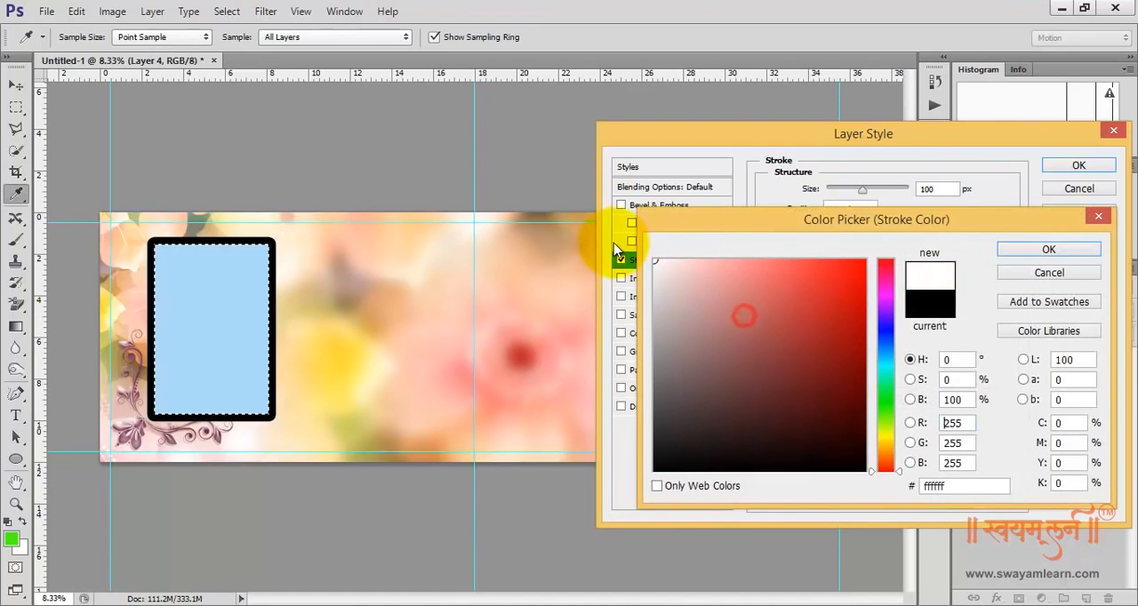
pyautogui.click(1047, 251)
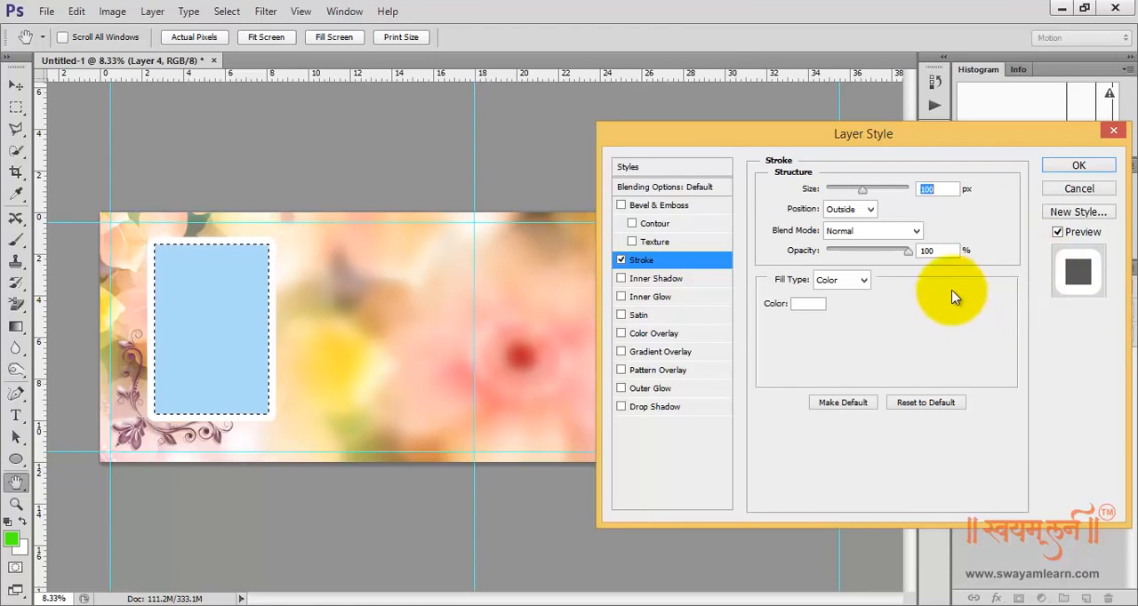
# Lower the stroke's opacity to 50%, apply the layer style and deselect the rectangle
pyautogui.click(929, 250)
pyautogui.write('5')
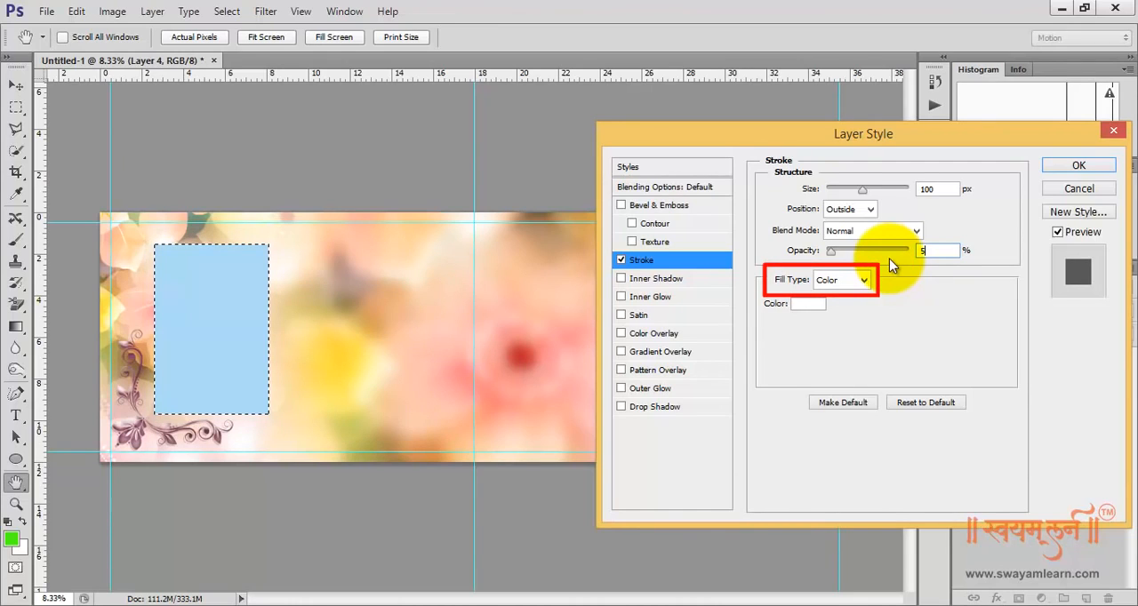
pyautogui.write('0')
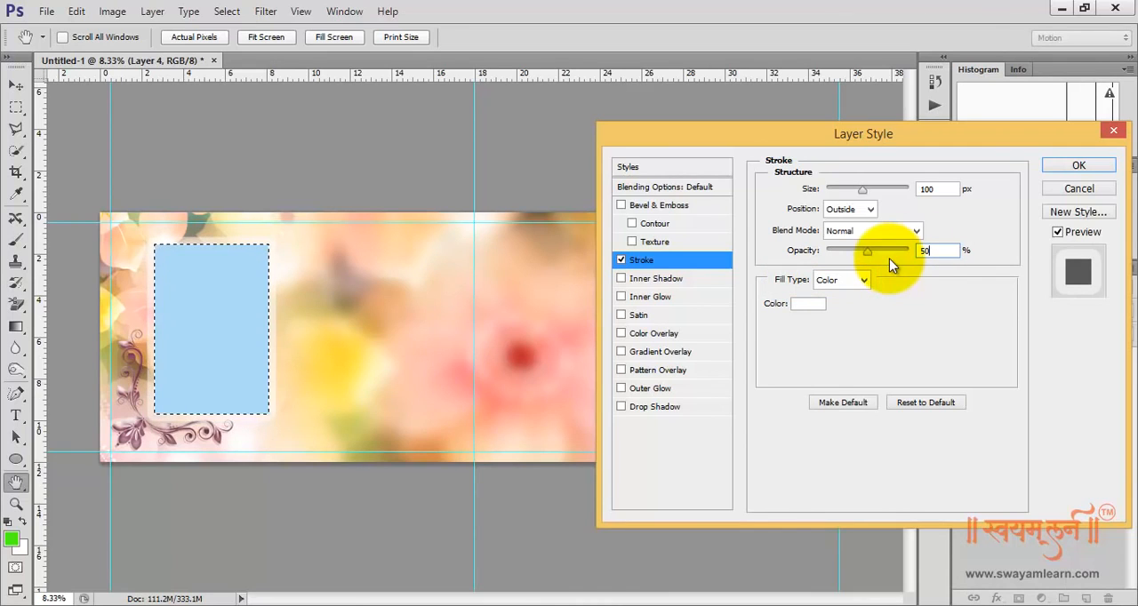
pyautogui.click(1079, 165)
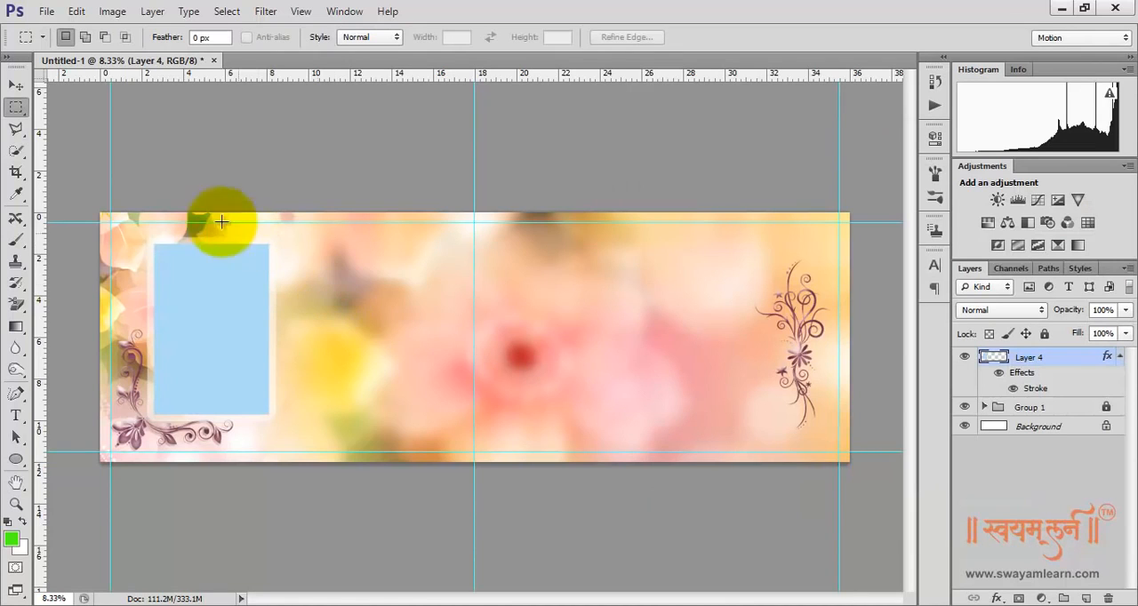
# Duplicate the blue frame level with the original, placing the copy at about 10 to 15.5 inches on the horizontal ruler
pyautogui.click(16, 84)
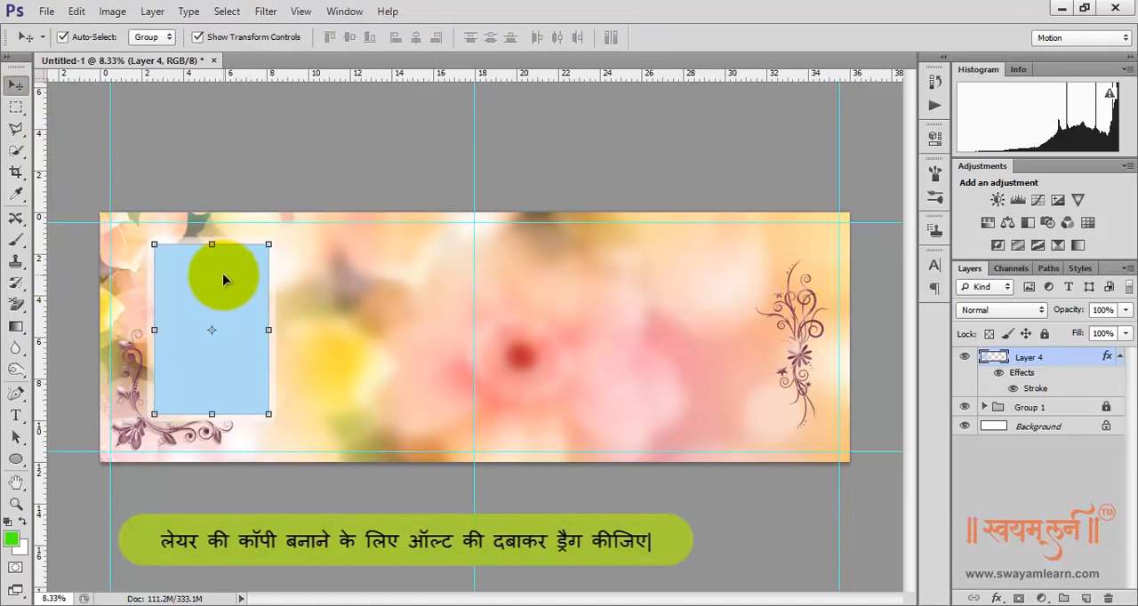
pyautogui.moveTo(223, 276); pyautogui.dragTo(390, 276)
pyautogui.hotkey('shift', 'Right')
pyautogui.hotkey('shift', 'Right')
pyautogui.hotkey('shift', 'Right')
pyautogui.hotkey('shift', 'Right')
pyautogui.hotkey('shift', 'Right')
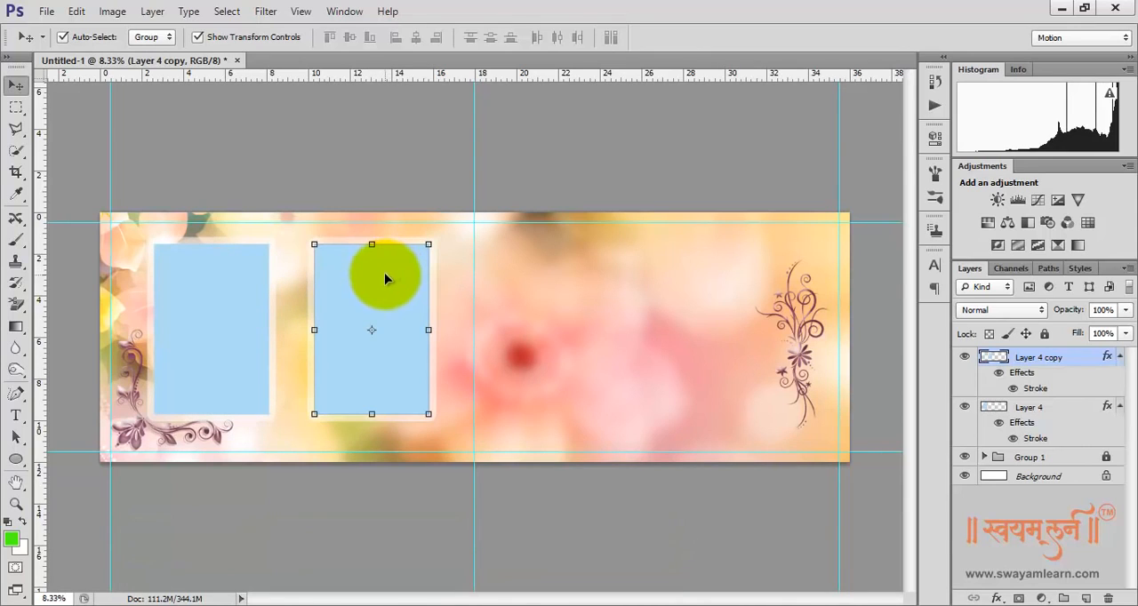
# Duplicate the second frame onto the spread's right half and widen the copy to about 12 inches
pyautogui.moveTo(381, 274); pyautogui.dragTo(583, 268)
pyautogui.click(631, 330)
pyautogui.moveTo(668, 330); pyautogui.dragTo(762, 330)
pyautogui.doubleClick(717, 300)
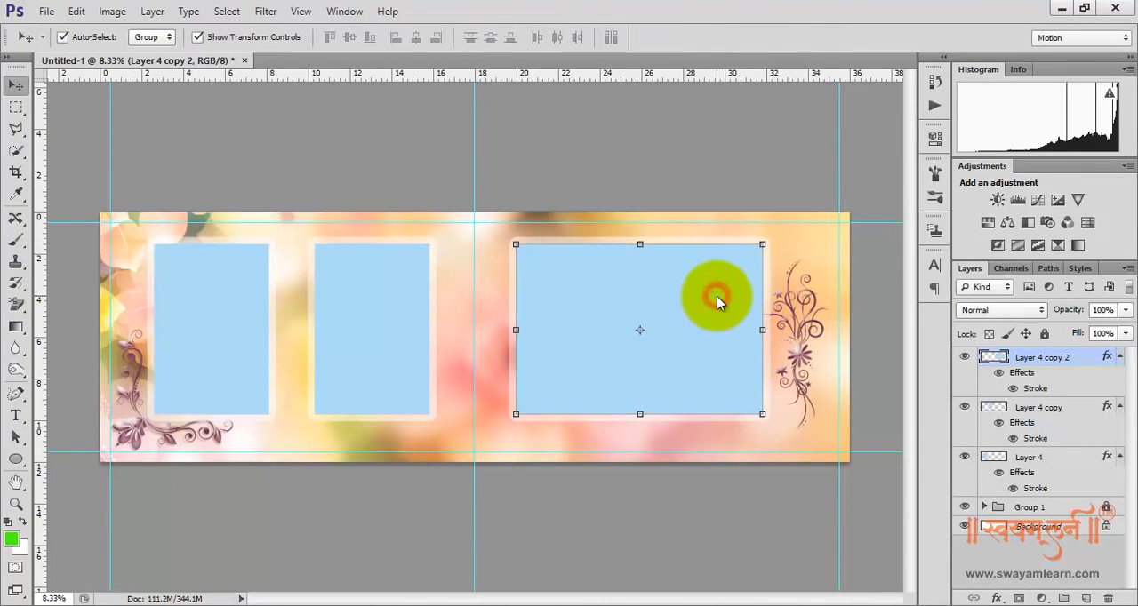
pyautogui.click(672, 159)
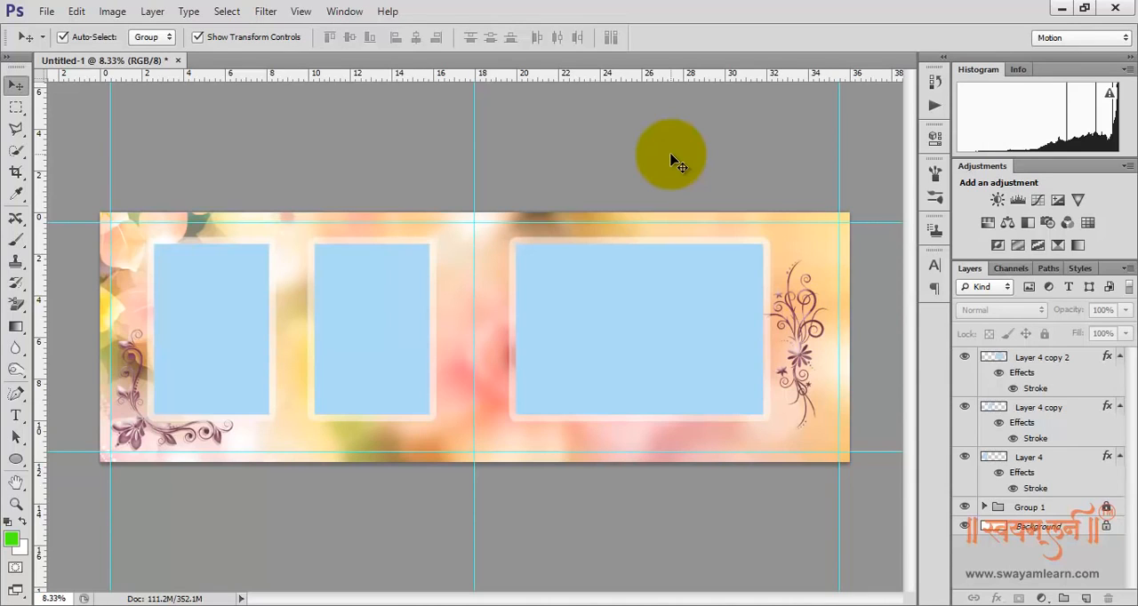
# Select the blue area of the leftmost frame on Layer 4 with the Magic Wand tool
pyautogui.click(228, 305)
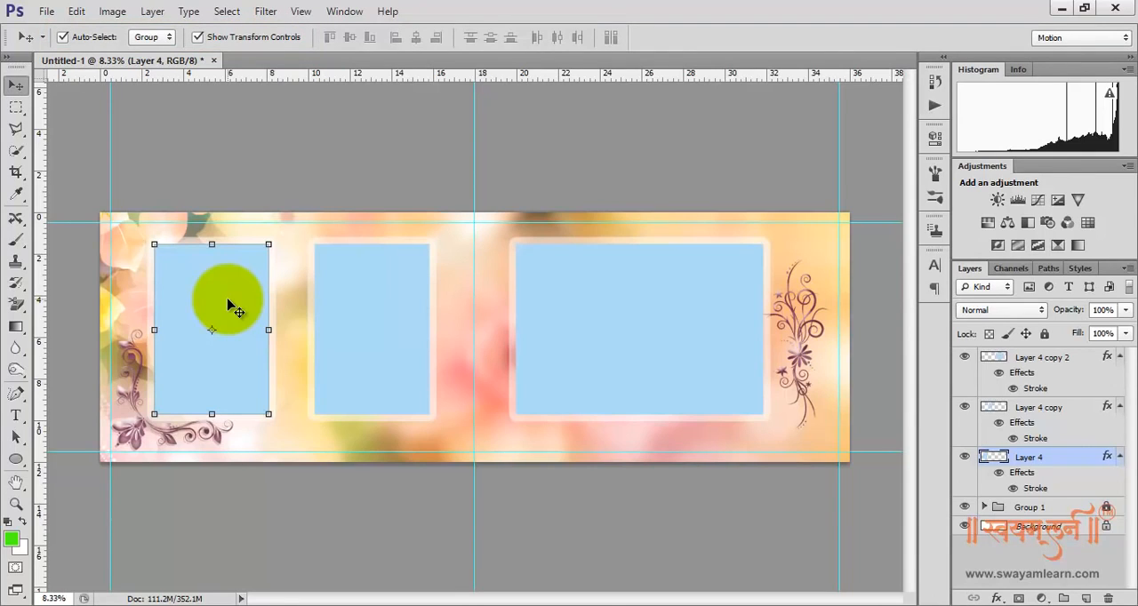
pyautogui.click(16, 151)
pyautogui.click(94, 162)
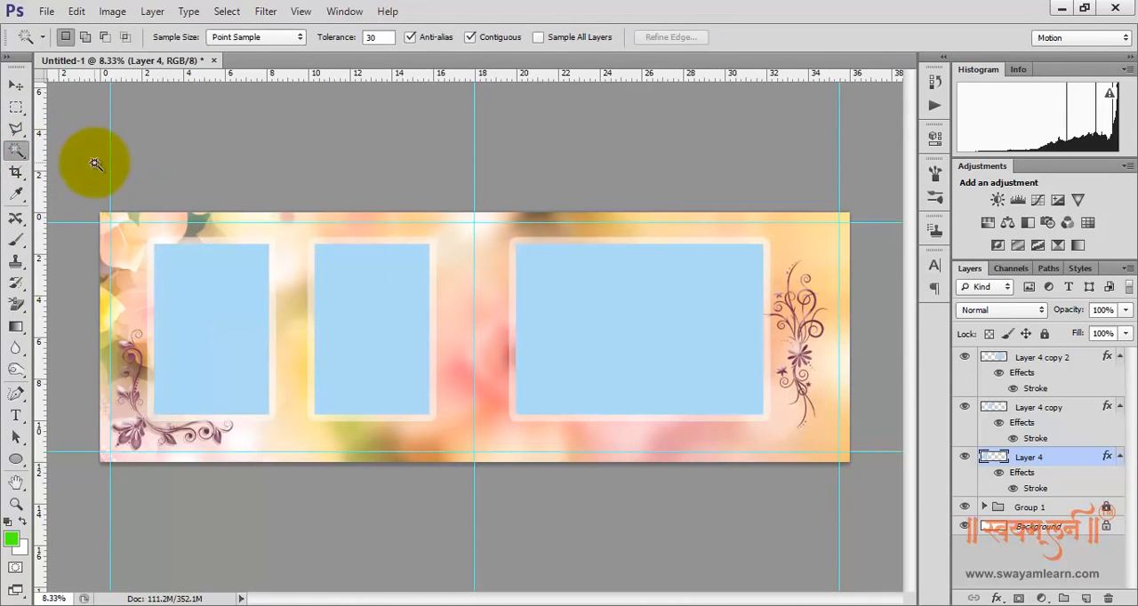
pyautogui.click(205, 325)
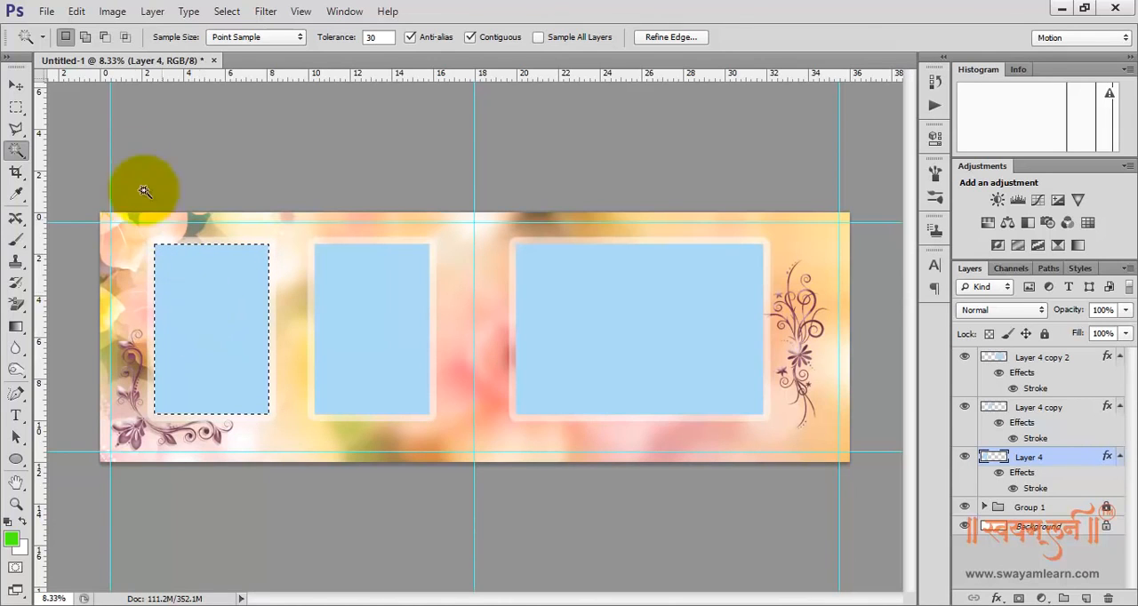
# Open the AI-1 bridal portrait from the Reference folder
pyautogui.click(46, 11)
pyautogui.click(52, 43)
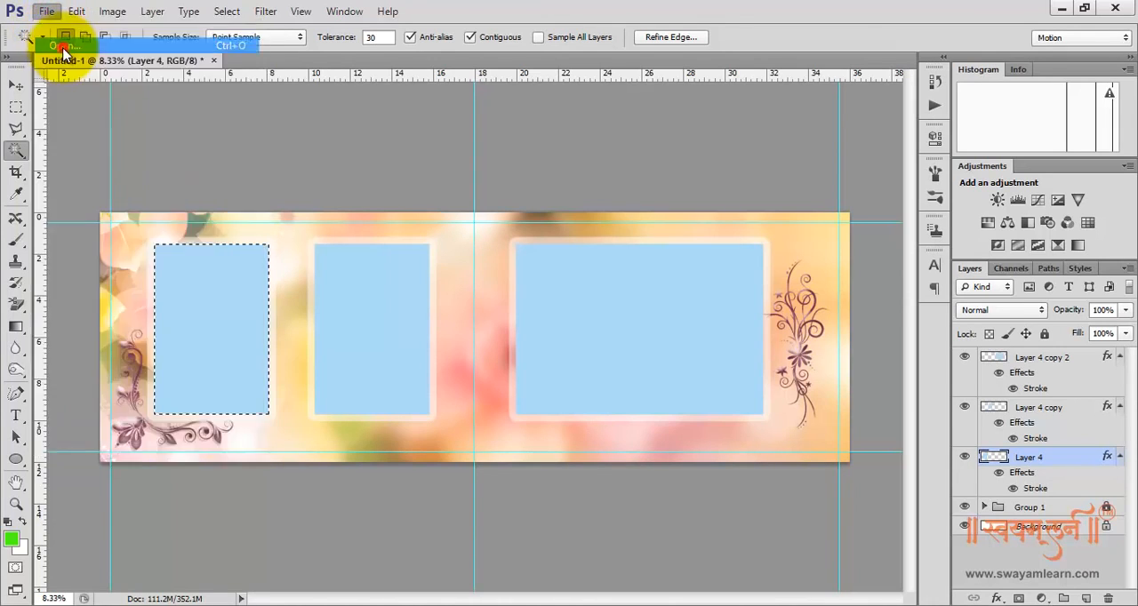
pyautogui.click(569, 177)
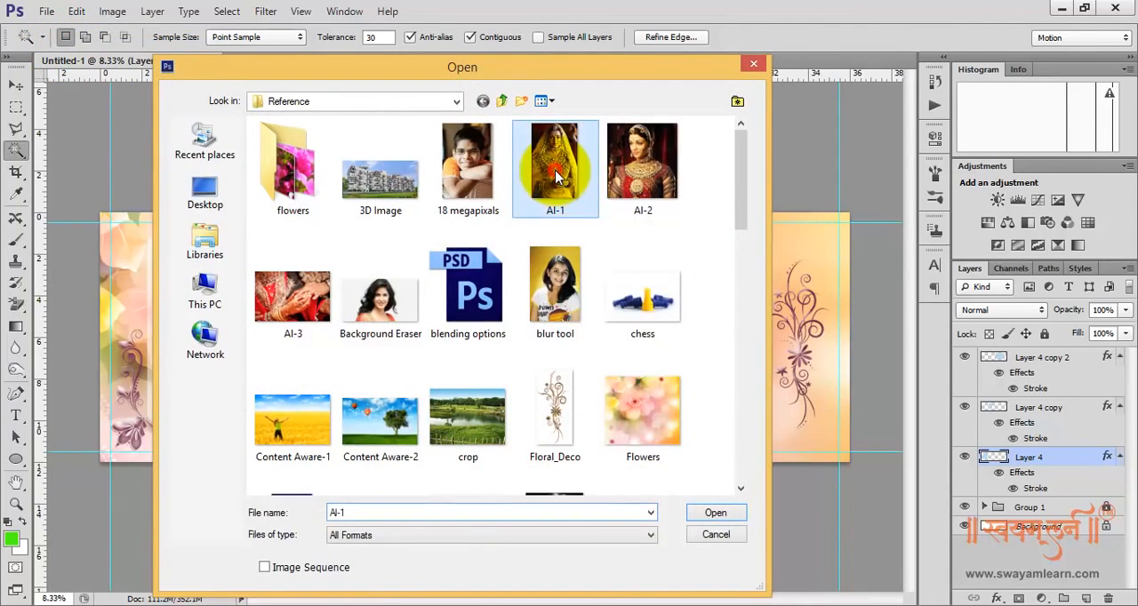
pyautogui.click(716, 513)
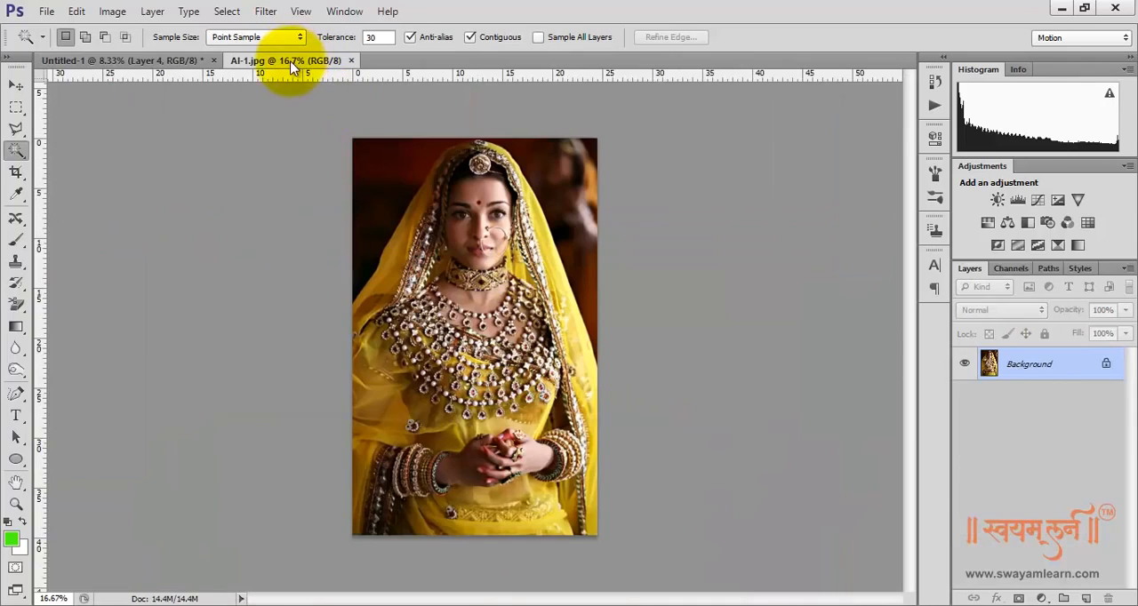
# Float the AI-1 portrait in its own window, copy the entire image and close it
pyautogui.moveTo(293, 61); pyautogui.dragTo(539, 194)
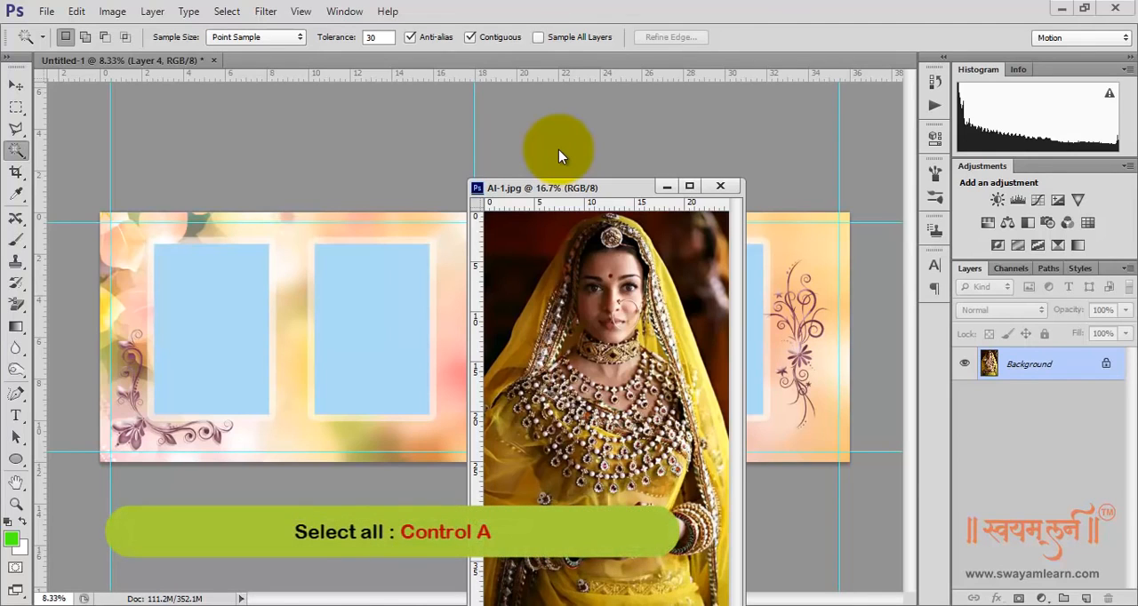
pyautogui.hotkey('ctrl', 'a')
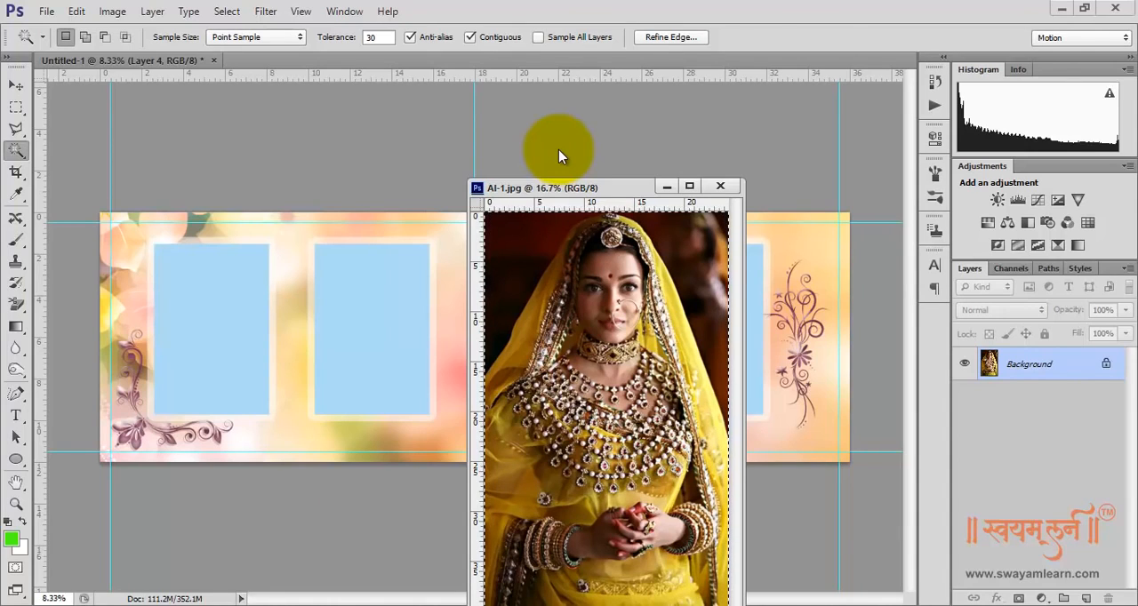
pyautogui.hotkey('ctrl', 'c')
pyautogui.click(728, 187)
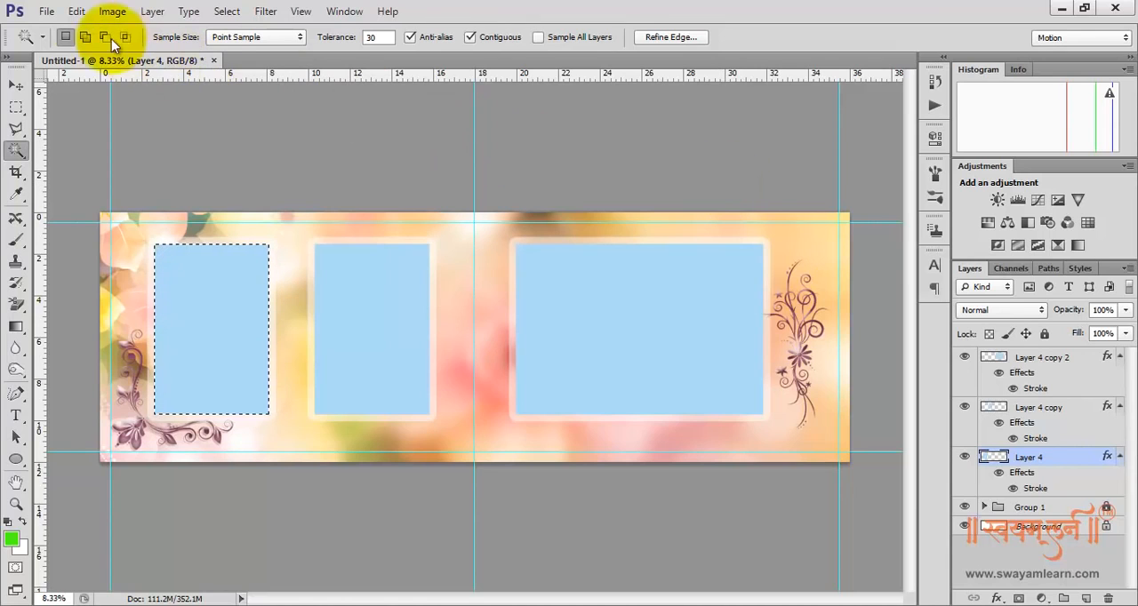
# Paste the copied portrait into the leftmost frame's selection with Paste Into and show its transform controls
pyautogui.click(77, 12)
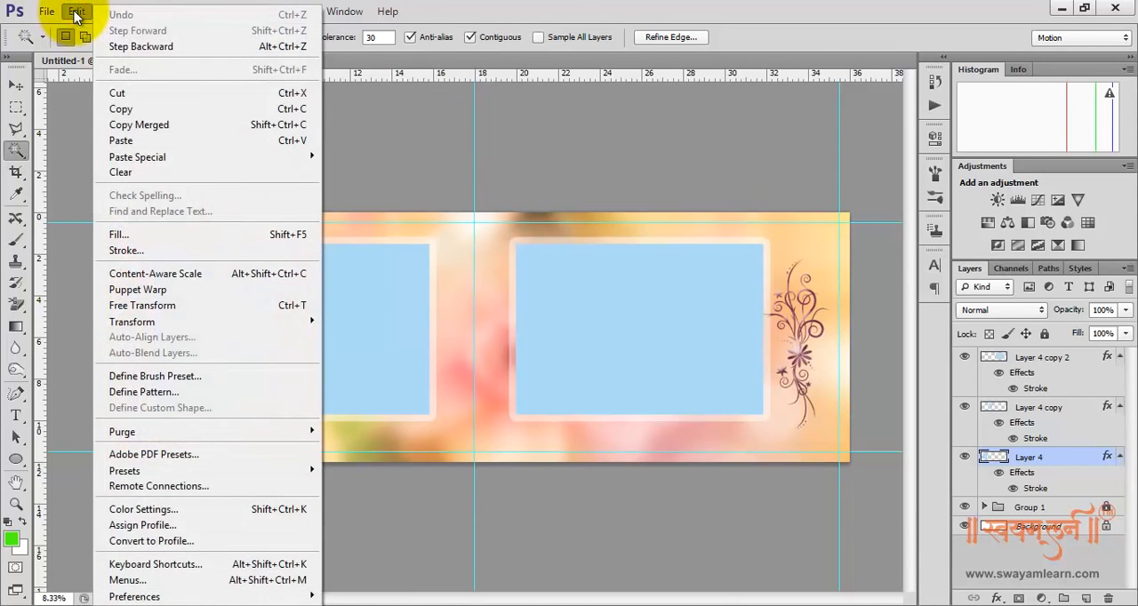
pyautogui.moveTo(148, 156)
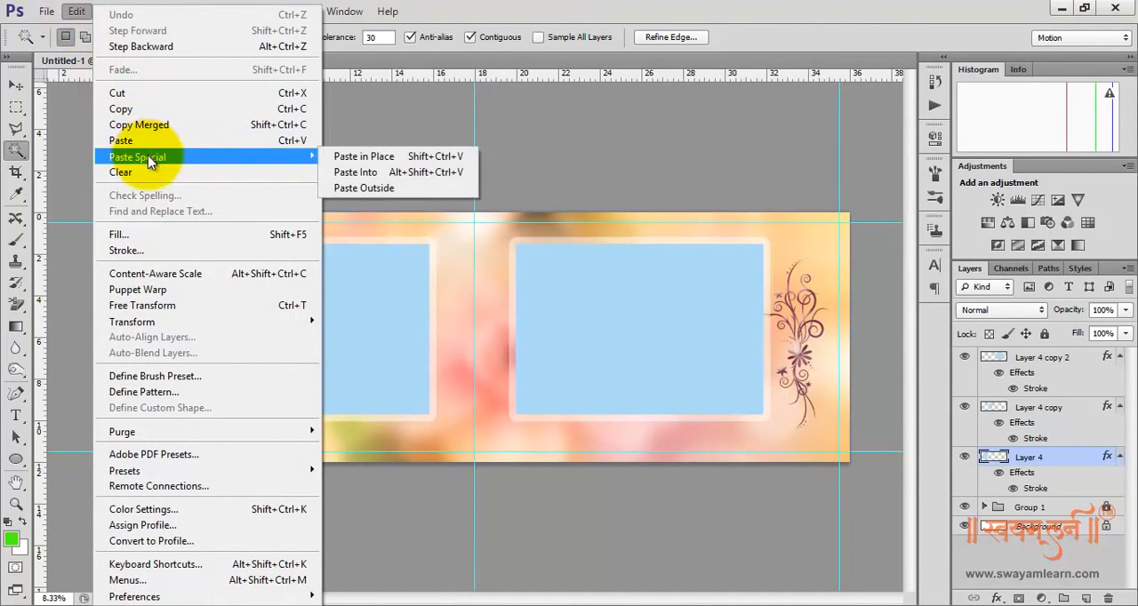
pyautogui.click(442, 175)
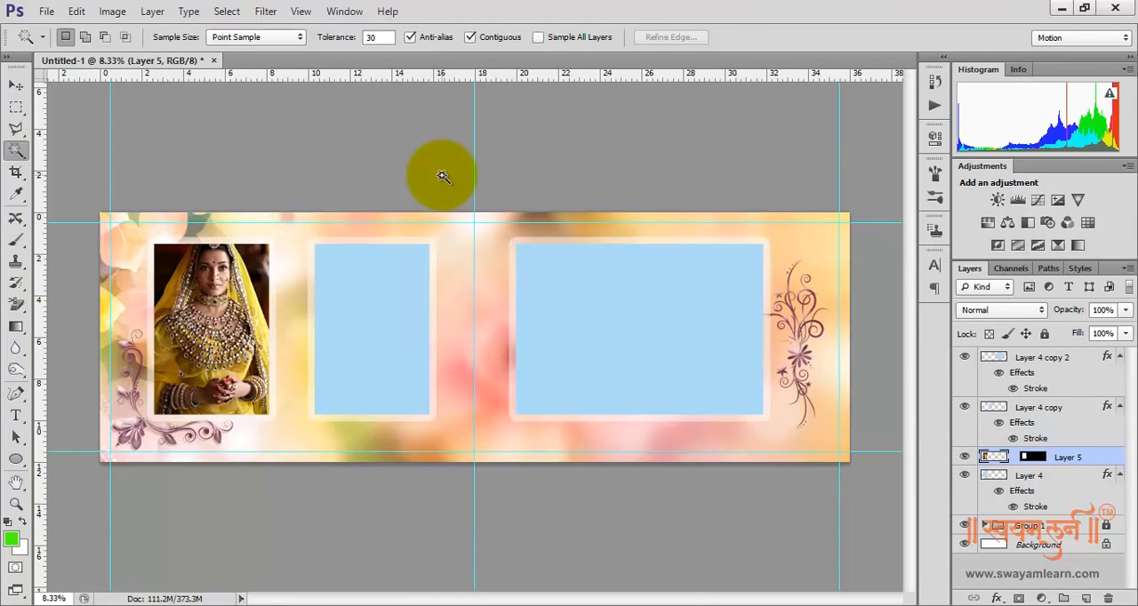
pyautogui.click(16, 84)
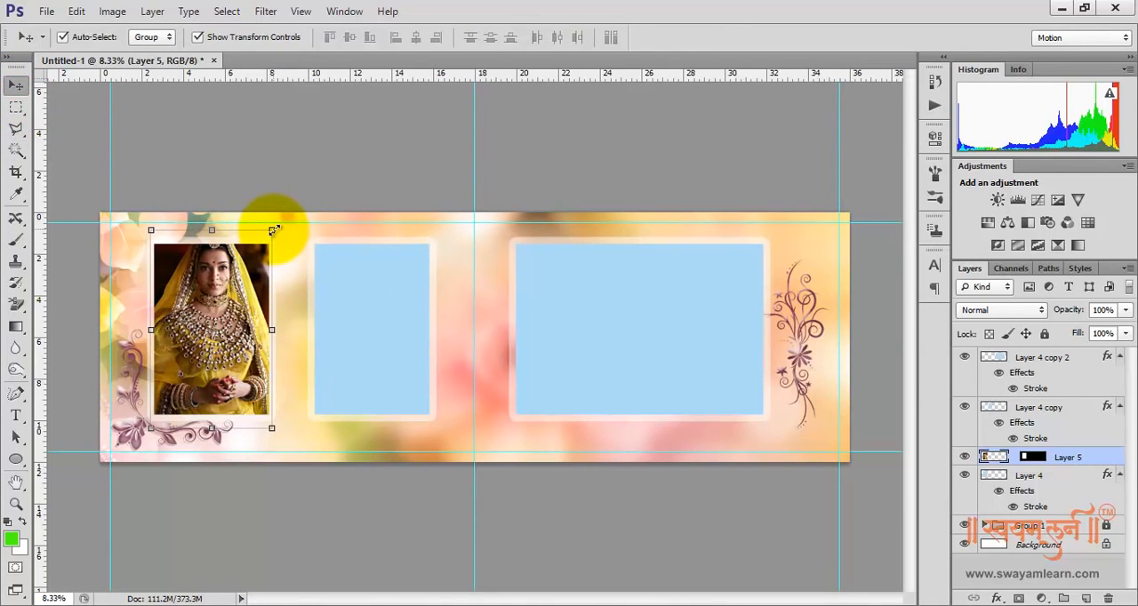
# Scale the AI-1 portrait in the leftmost frame to about 119%, shift it down to show the head, and apply the transform
pyautogui.moveTo(272, 230); pyautogui.dragTo(290, 211)
pyautogui.moveTo(224, 307); pyautogui.dragTo(220, 334)
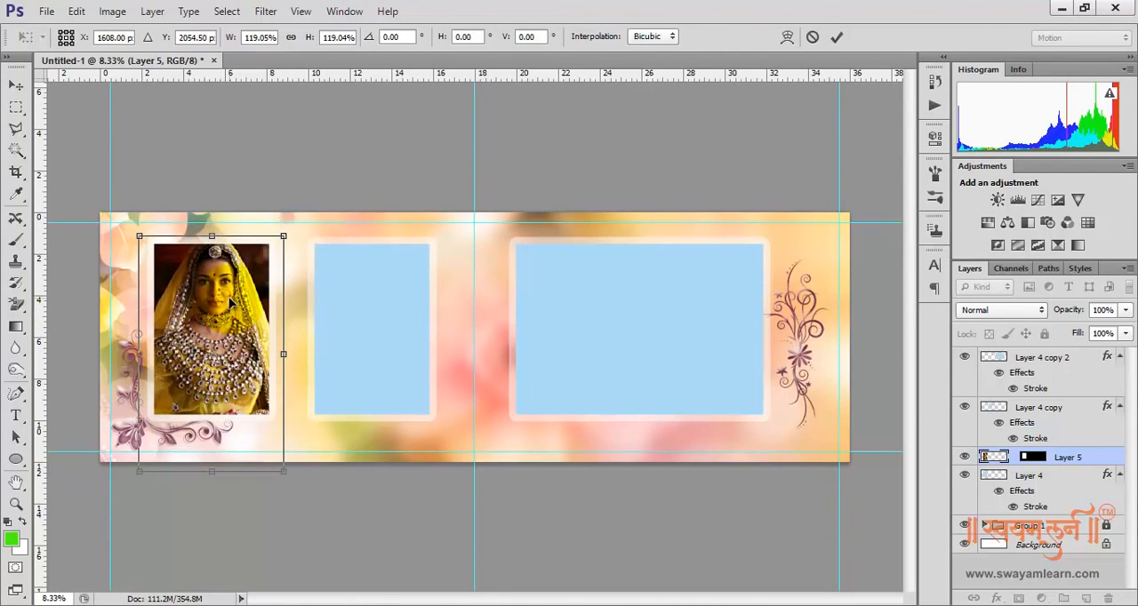
pyautogui.hotkey('shift', 'Down')
pyautogui.hotkey('shift', 'Down')
pyautogui.hotkey('shift', 'Down')
pyautogui.hotkey('shift', 'Down')
pyautogui.hotkey('shift', 'Down')
pyautogui.hotkey('shift', 'Down')
pyautogui.hotkey('shift', 'Down')
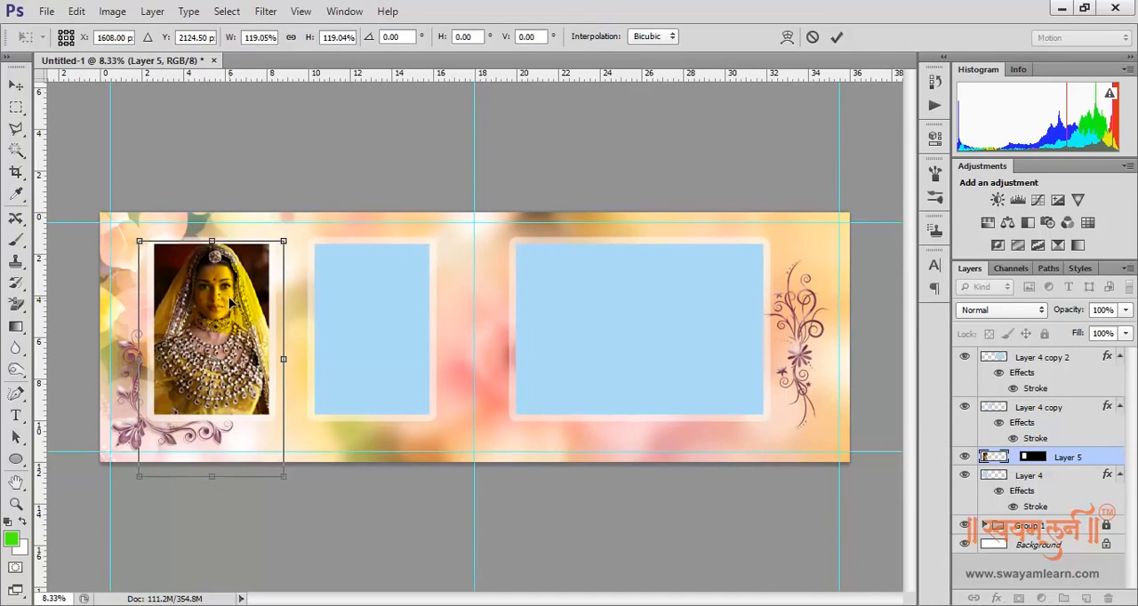
pyautogui.click(227, 302)
pyautogui.doubleClick(229, 305)
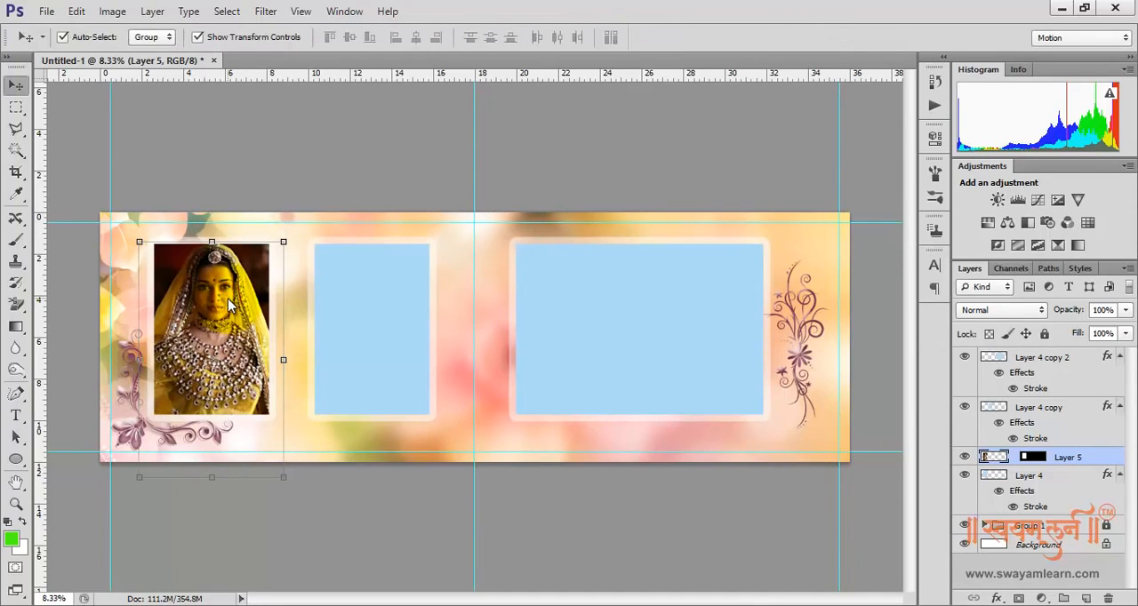
# Select the blue area of the middle frame on Layer 4 copy with the Magic Wand tool
pyautogui.click(362, 311)
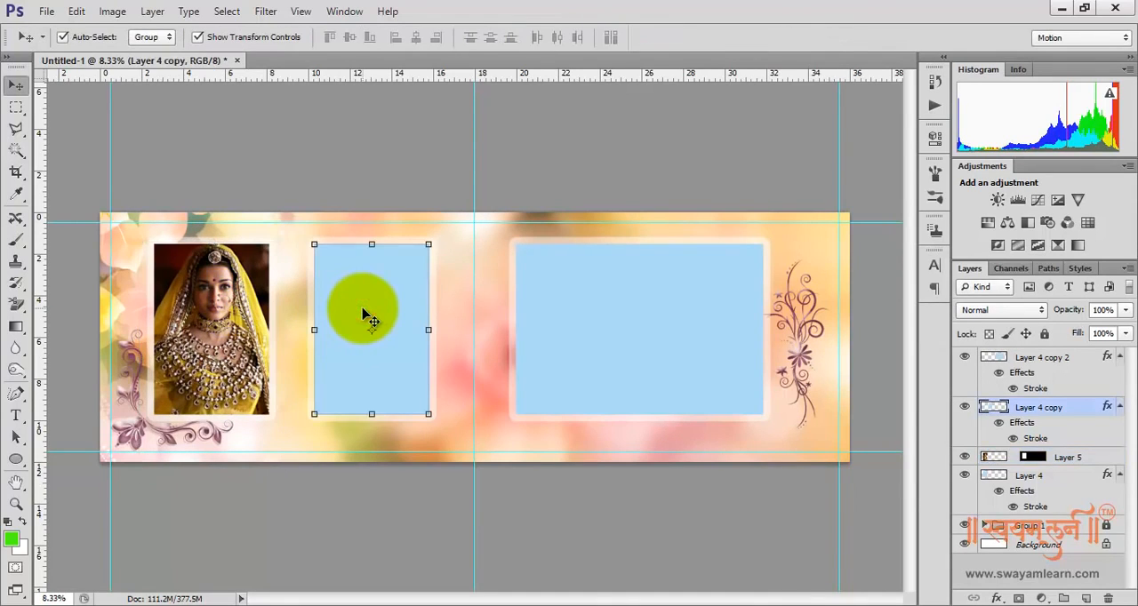
pyautogui.click(17, 153)
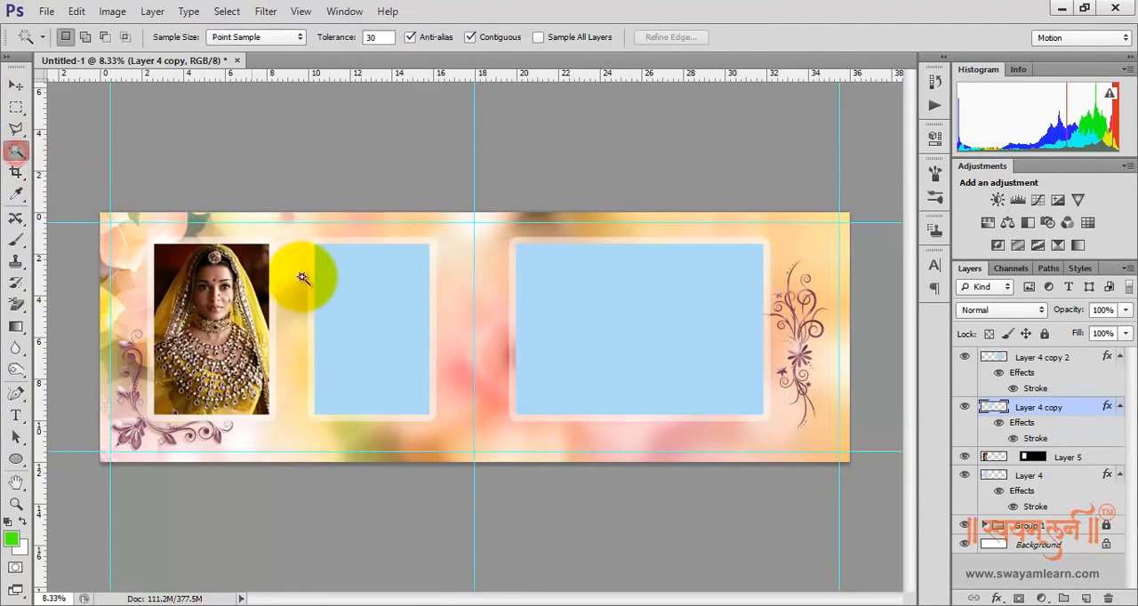
pyautogui.click(359, 298)
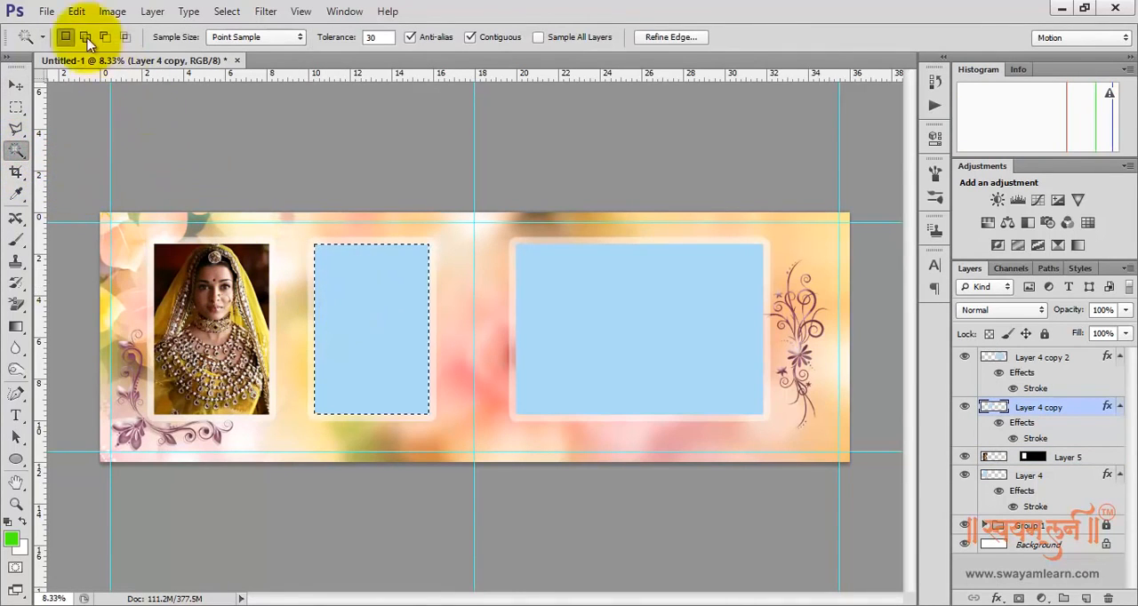
# Open the AI-2 portrait from the Reference folder, copy the entire image and close the file
pyautogui.click(46, 12)
pyautogui.click(56, 45)
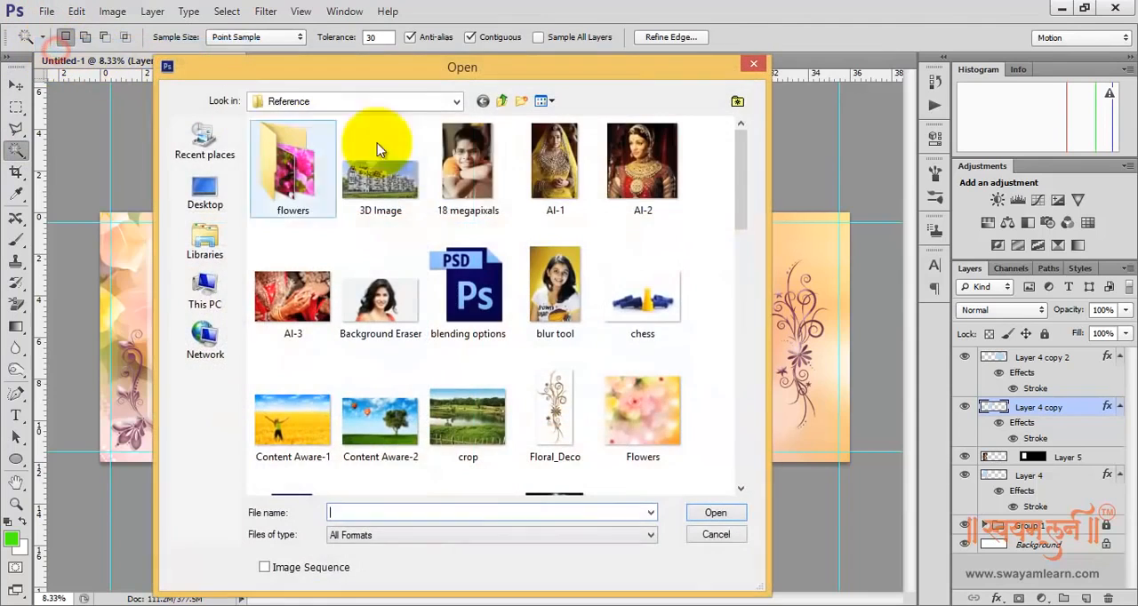
pyautogui.click(637, 158)
pyautogui.doubleClick(637, 159)
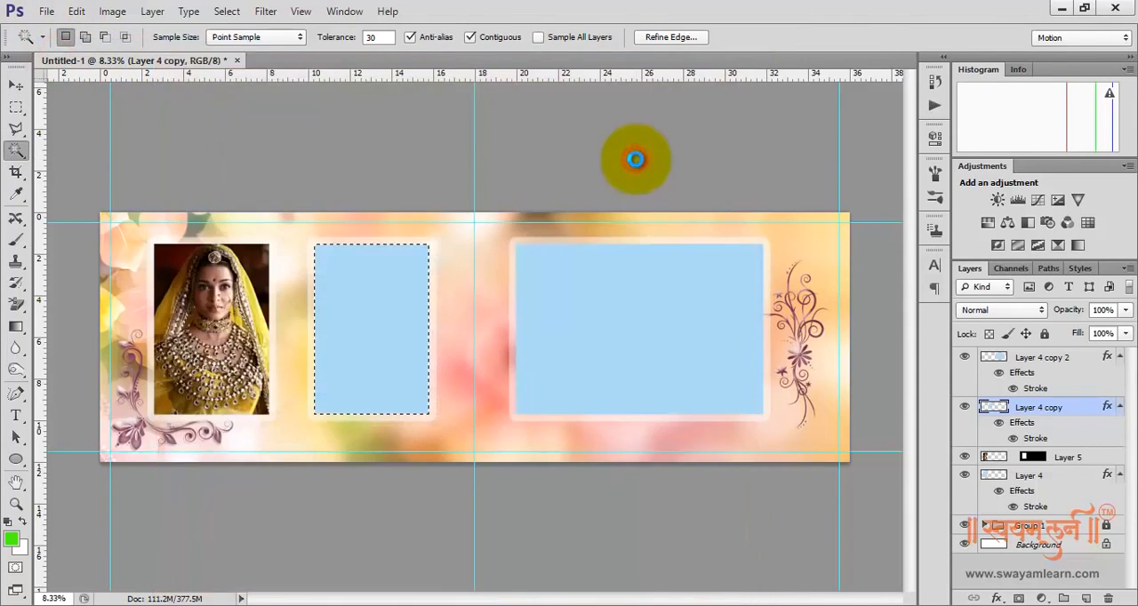
pyautogui.hotkey('ctrl', 'a')
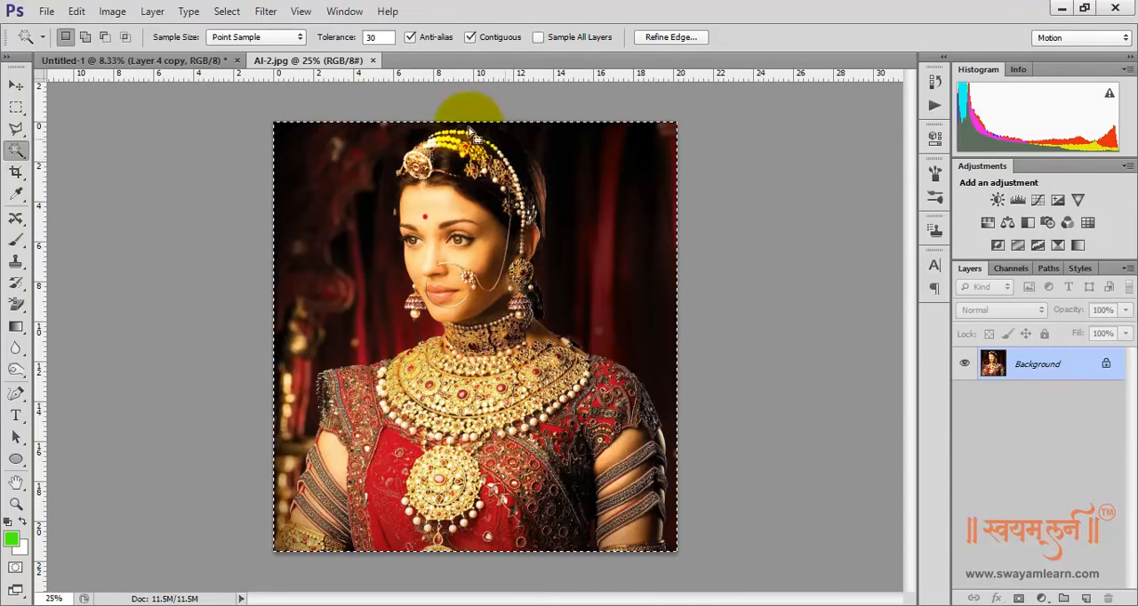
pyautogui.click(375, 61)
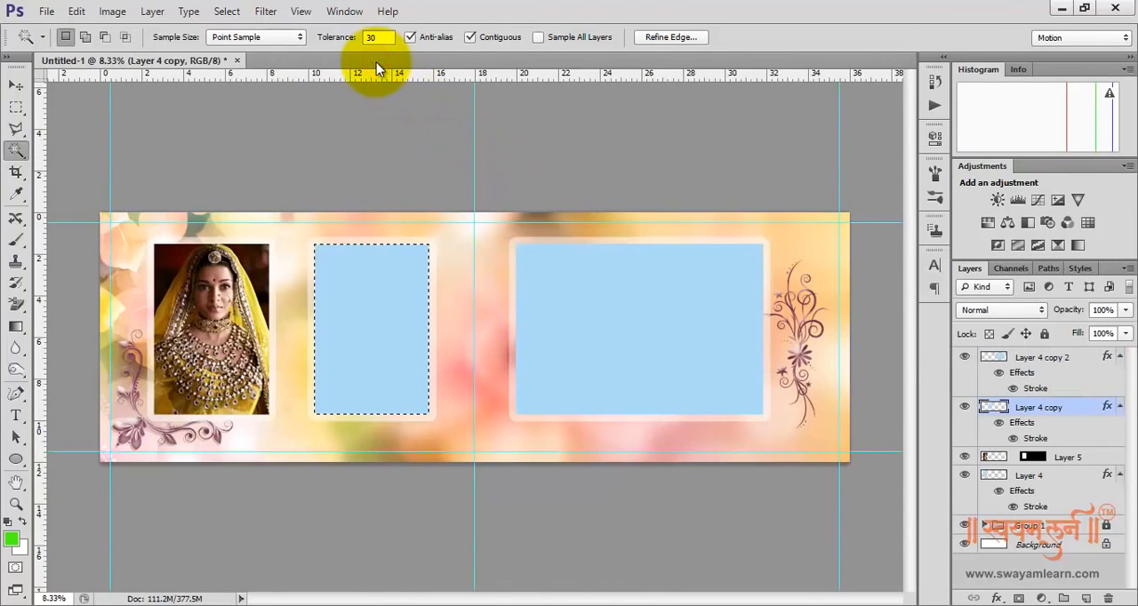
# Paste the copied AI-2 portrait into the middle frame's selection with Paste Into
pyautogui.click(75, 11)
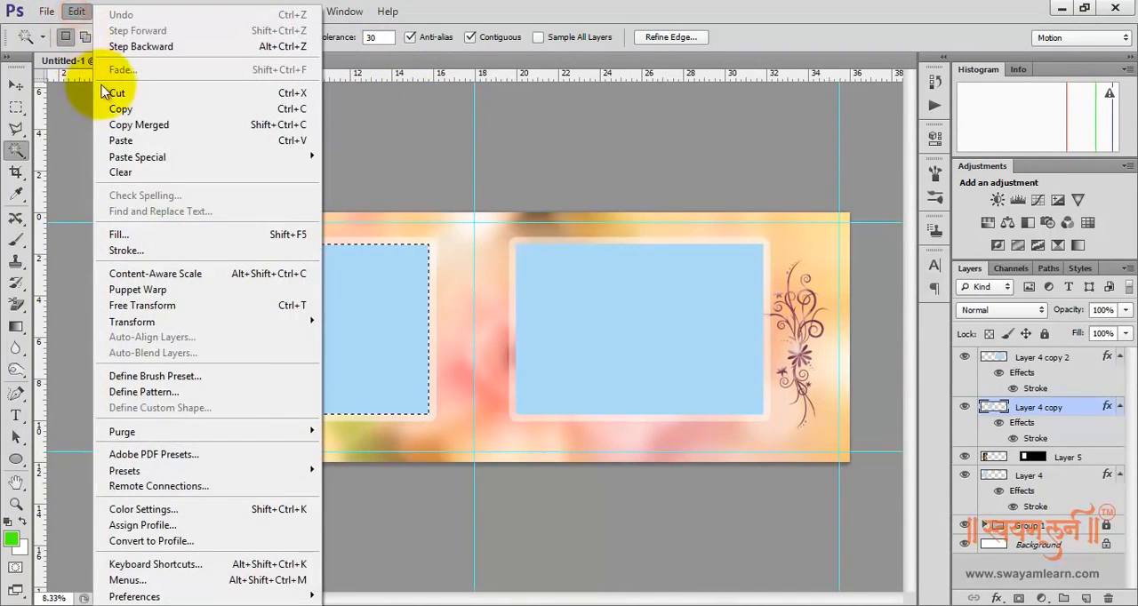
pyautogui.moveTo(147, 157)
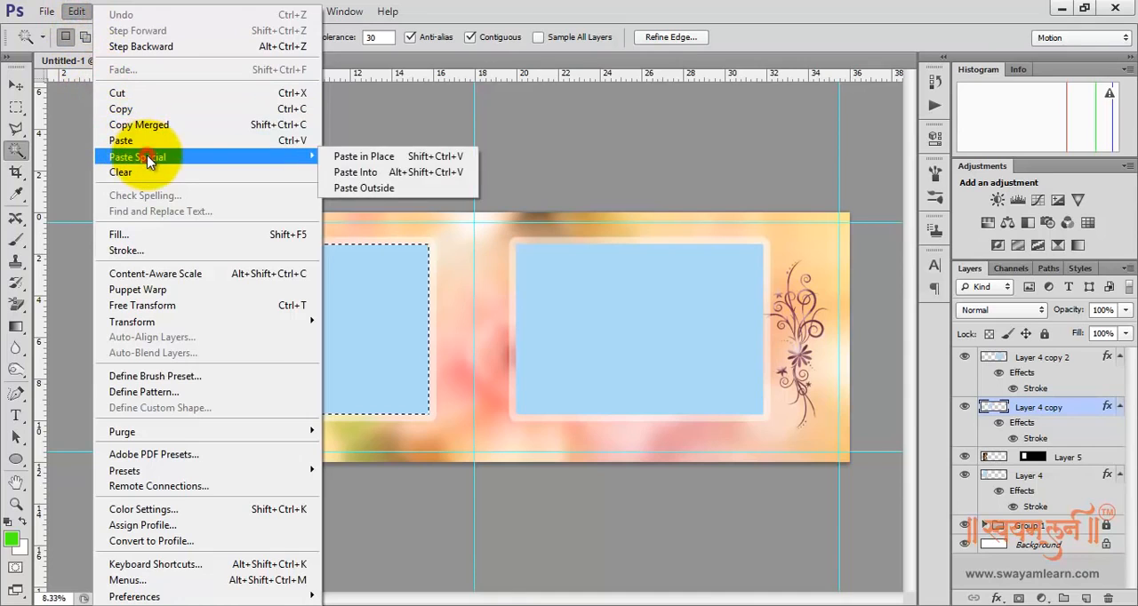
pyautogui.click(423, 174)
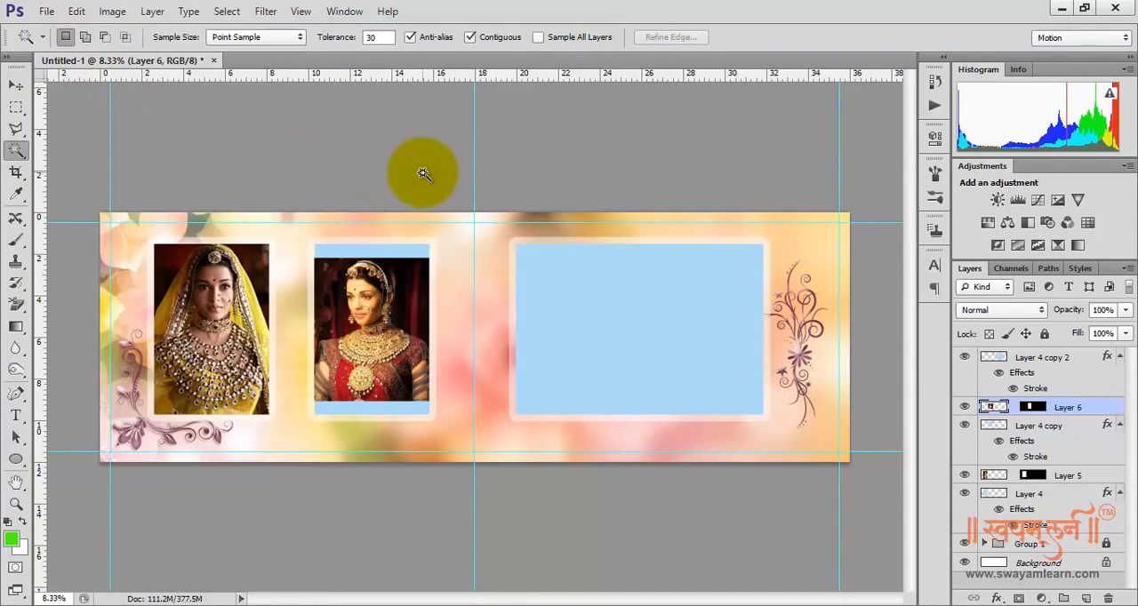
# Enlarge the AI-2 portrait proportionally to cover the middle frame and nudge it slightly downward
pyautogui.click(16, 84)
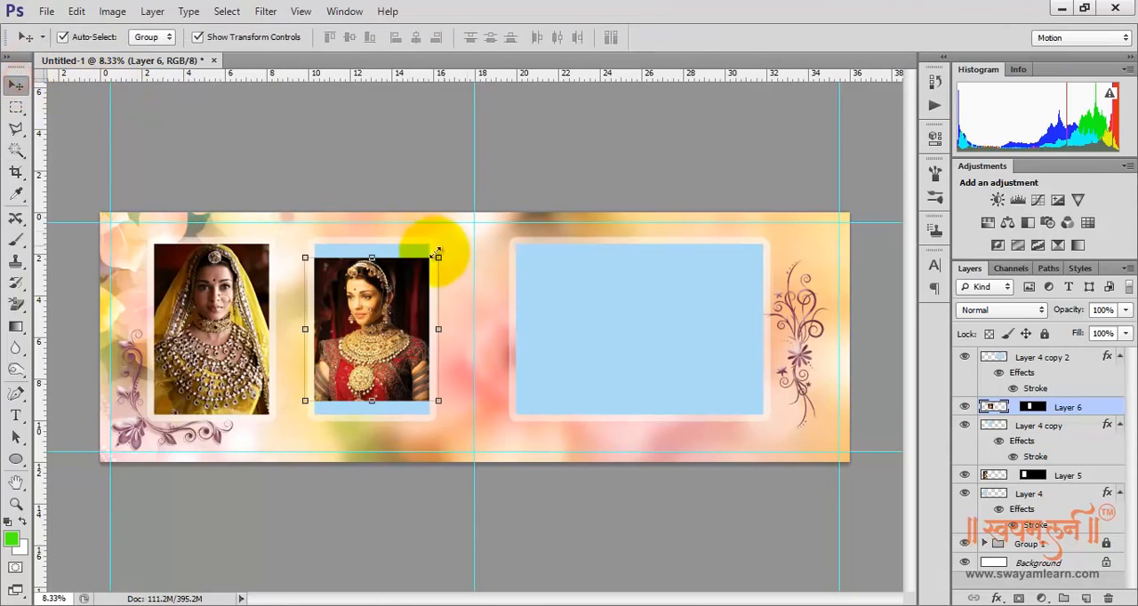
pyautogui.moveTo(438, 258); pyautogui.dragTo(455, 236)
pyautogui.press('Return')
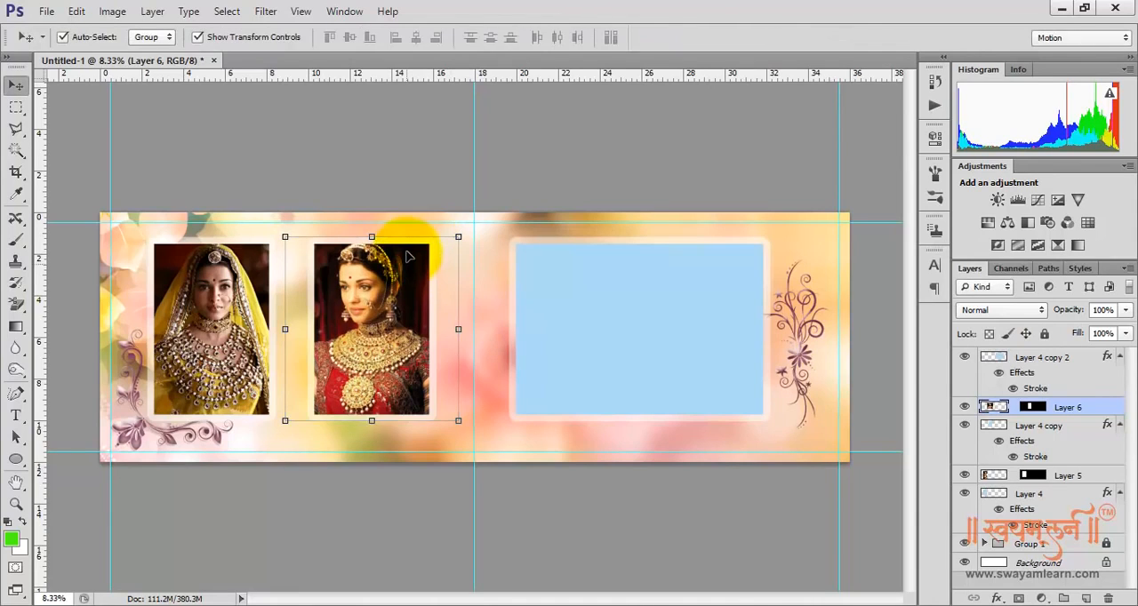
pyautogui.hotkey('shift', 'Down')
pyautogui.hotkey('shift', 'Down')
pyautogui.hotkey('shift', 'Down')
pyautogui.hotkey('shift', 'Down')
pyautogui.hotkey('shift', 'Down')
pyautogui.hotkey('shift', 'Down')
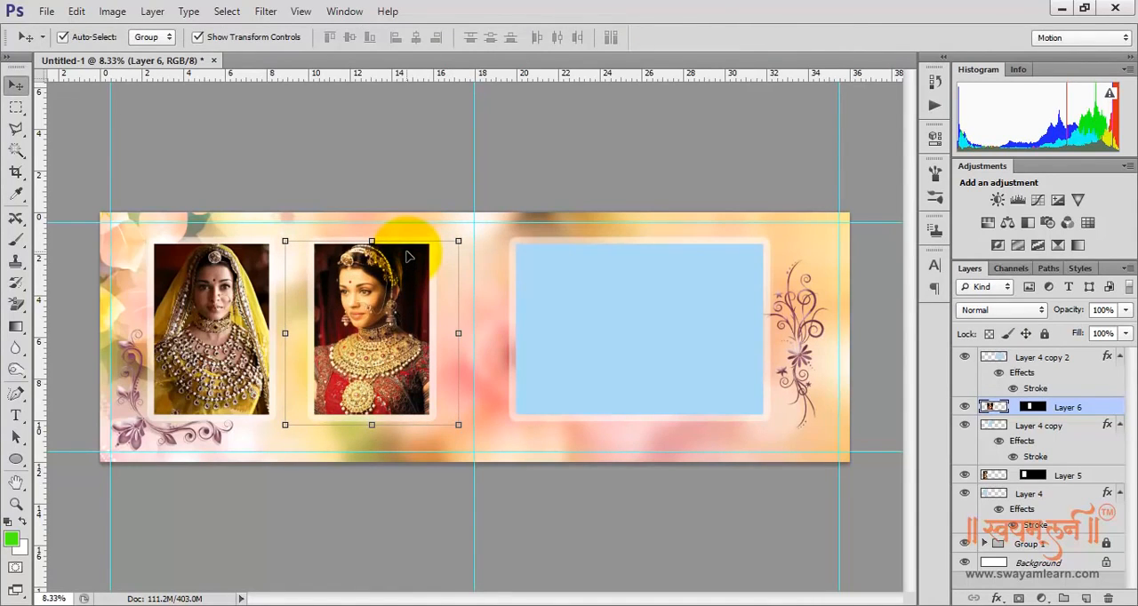
# Open the AI-3 photo of the joined hands from the Reference folder, copy the entire image and close the file
pyautogui.click(43, 12)
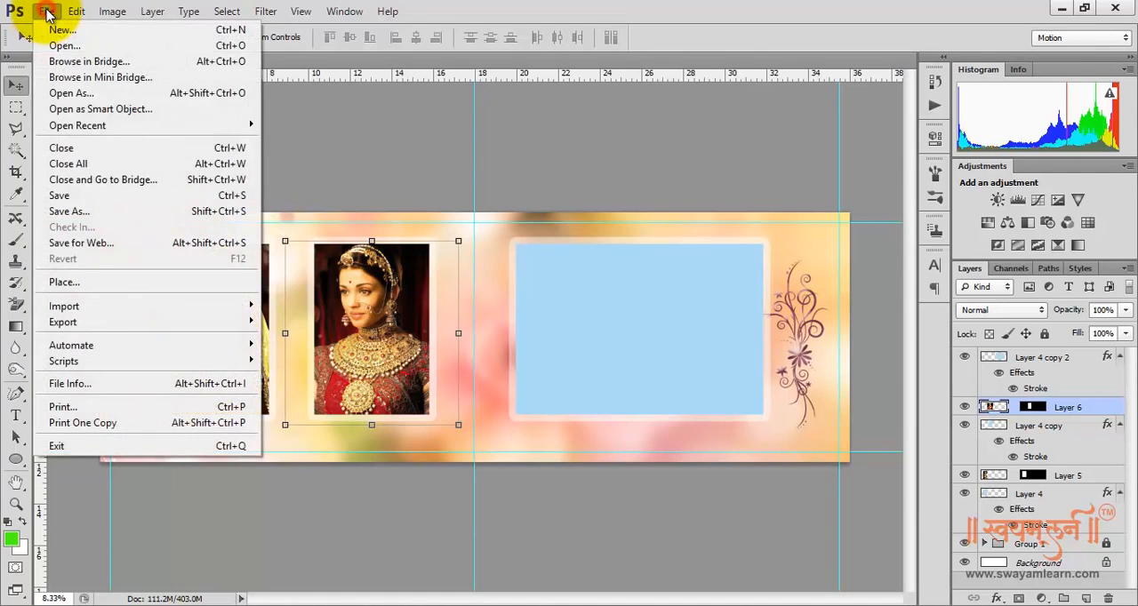
pyautogui.click(50, 44)
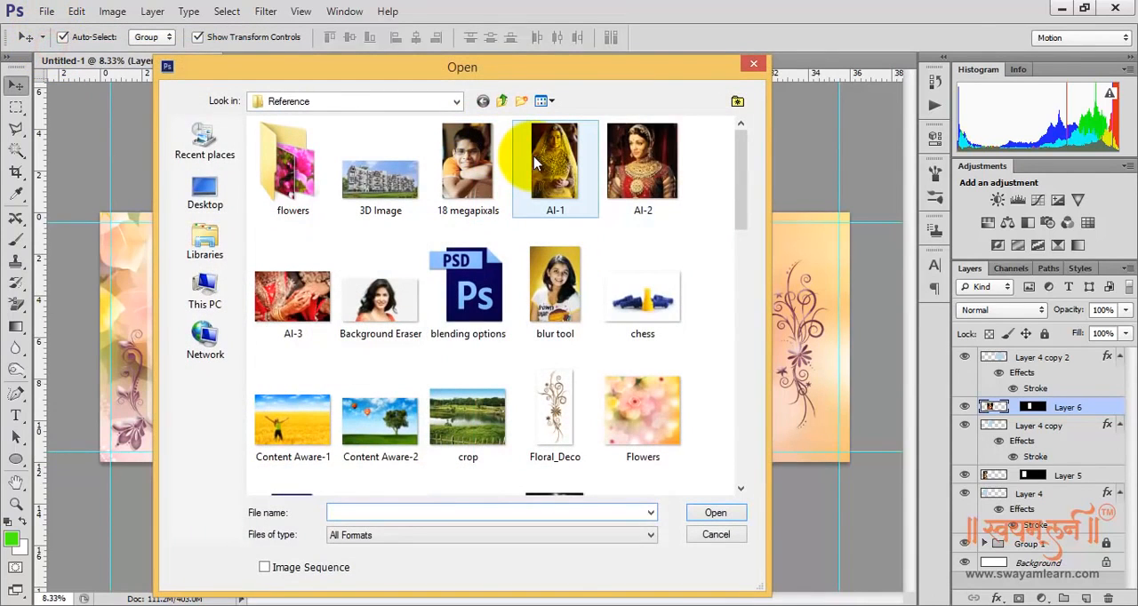
pyautogui.doubleClick(305, 290)
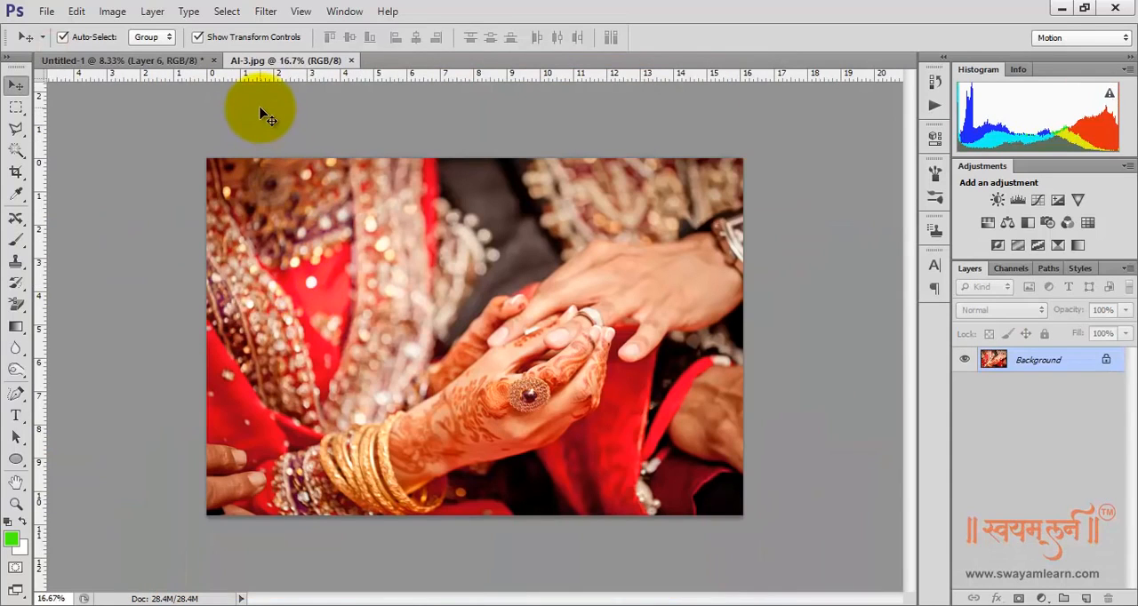
pyautogui.hotkey('ctrl', 'a')
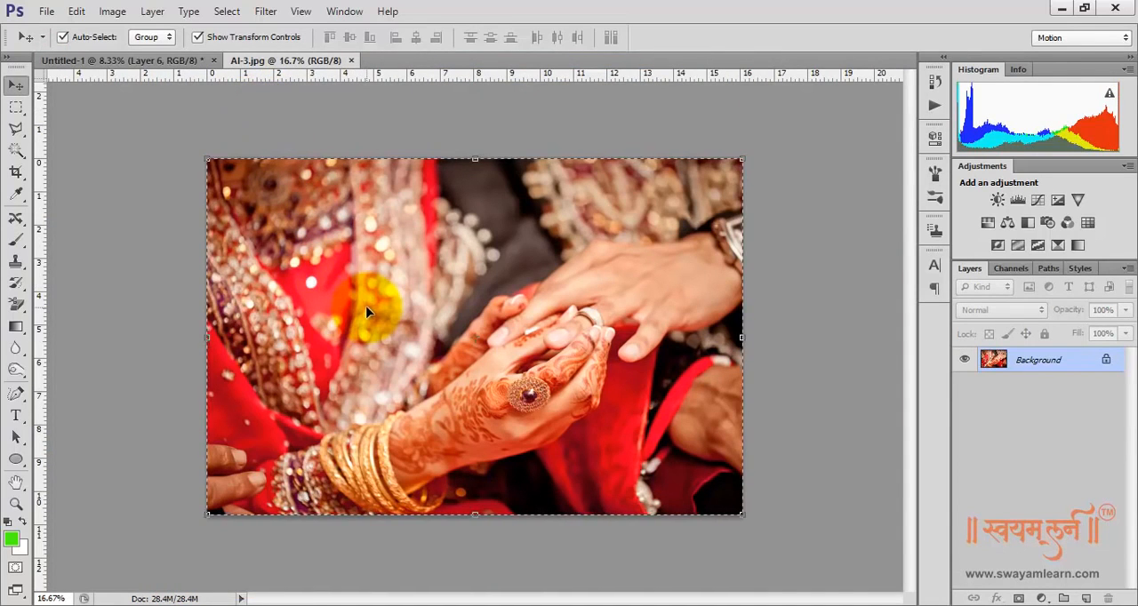
pyautogui.click(352, 61)
pyautogui.click(16, 150)
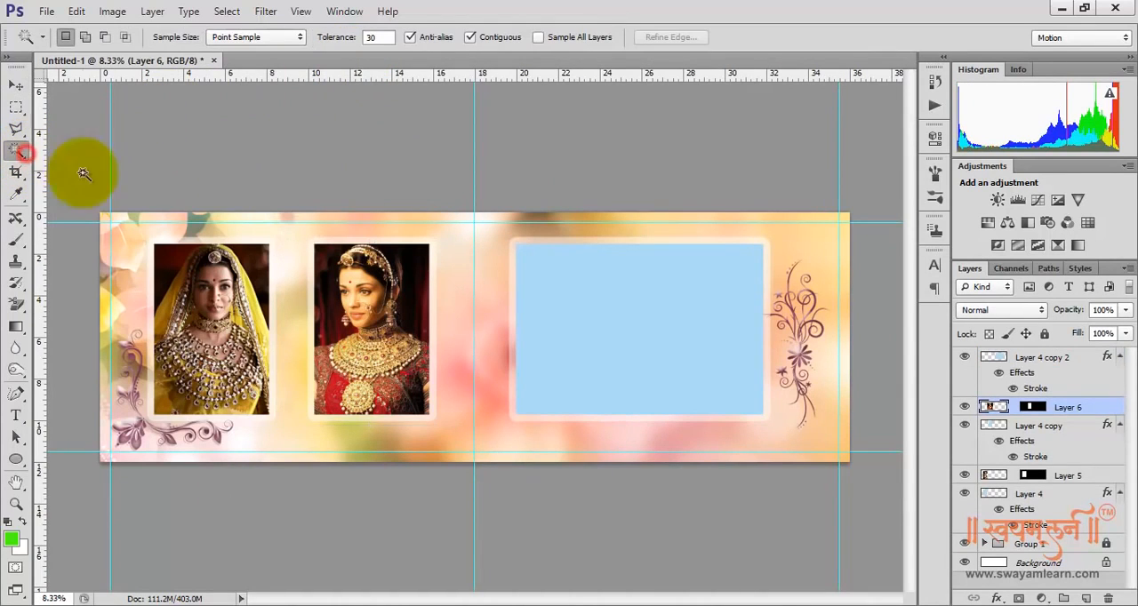
pyautogui.click(602, 322)
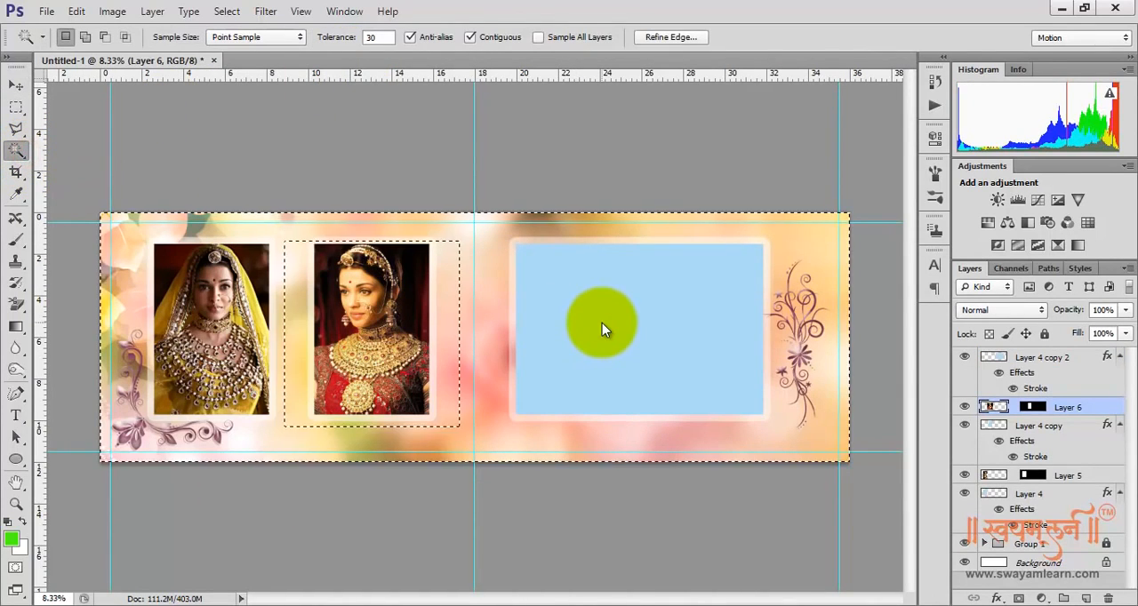
pyautogui.click(602, 323)
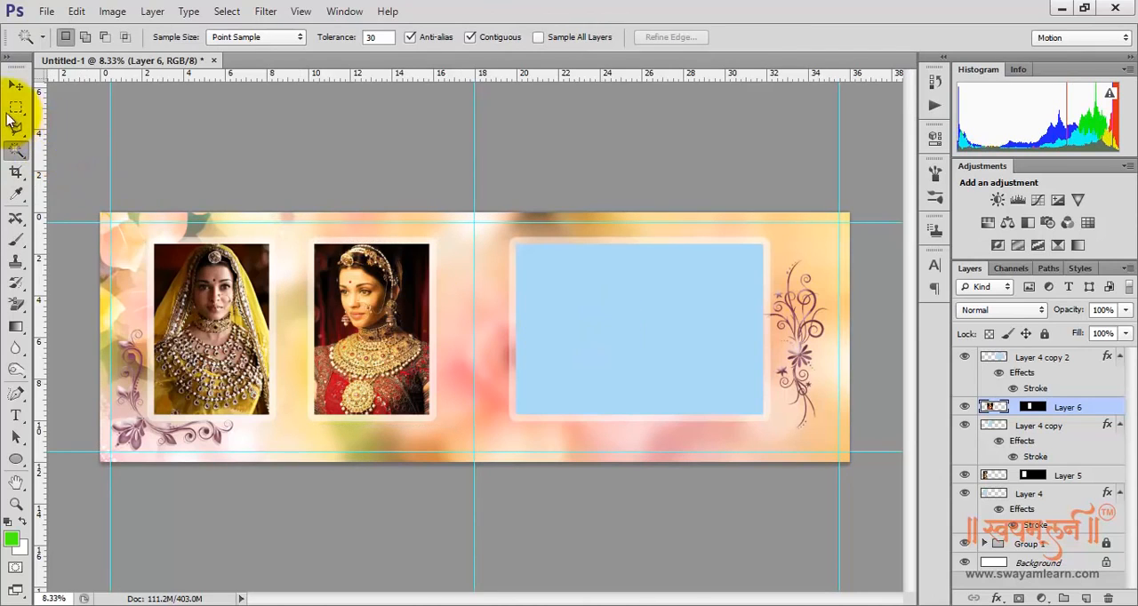
# Activate Layer 4 copy 2 and select the blue area of the wide frame with the Magic Wand tool
pyautogui.click(14, 89)
pyautogui.click(631, 323)
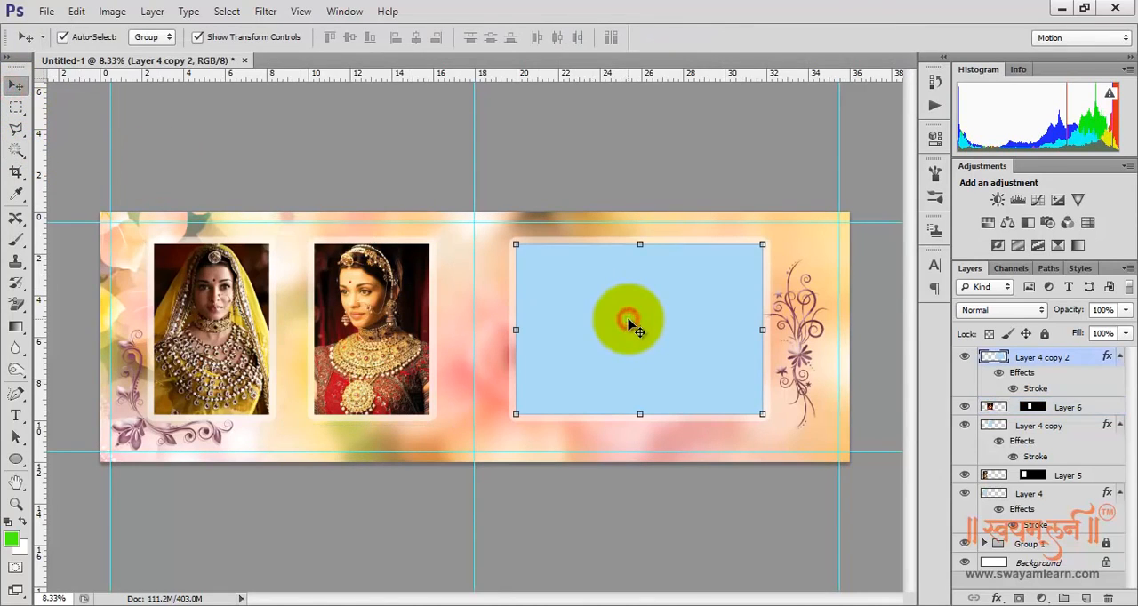
pyautogui.click(16, 149)
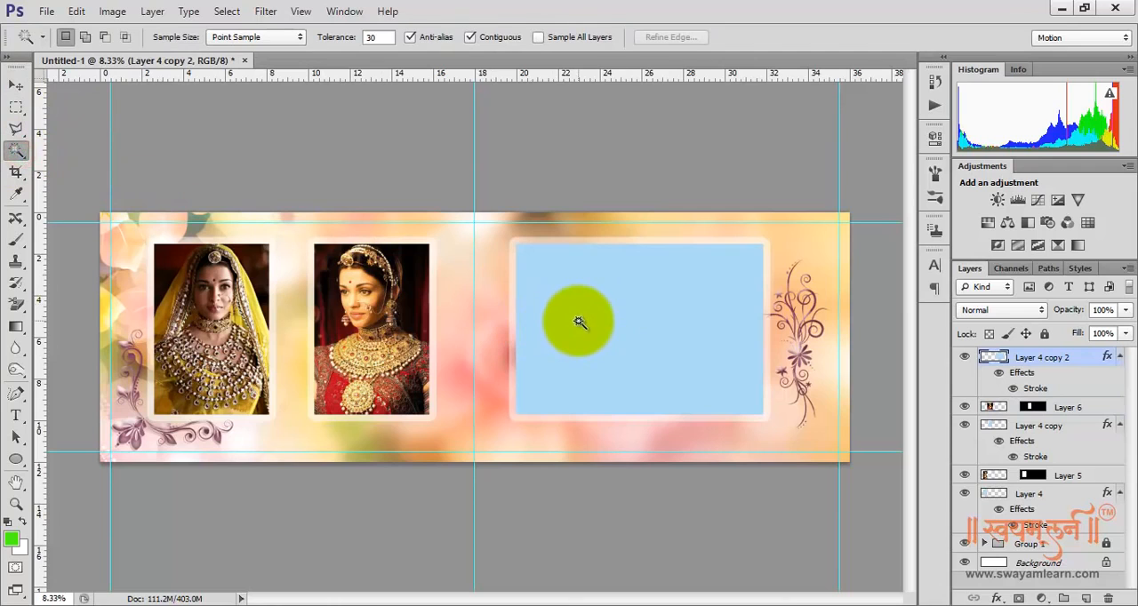
pyautogui.click(578, 326)
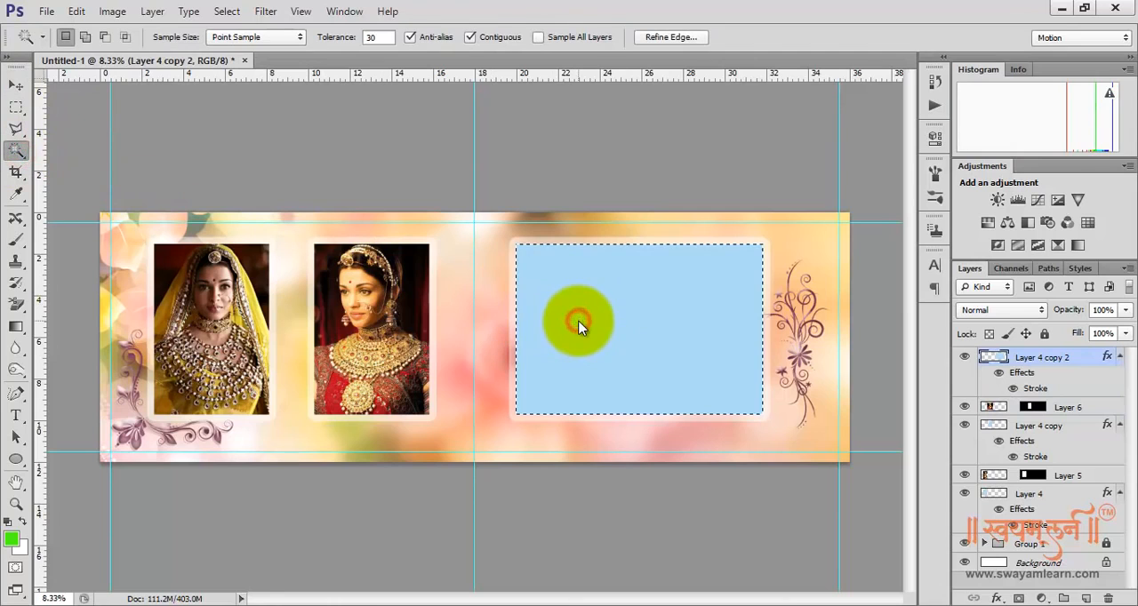
# Paste the copied AI-3 photo into the wide frame's selection with Paste Into
pyautogui.click(76, 10)
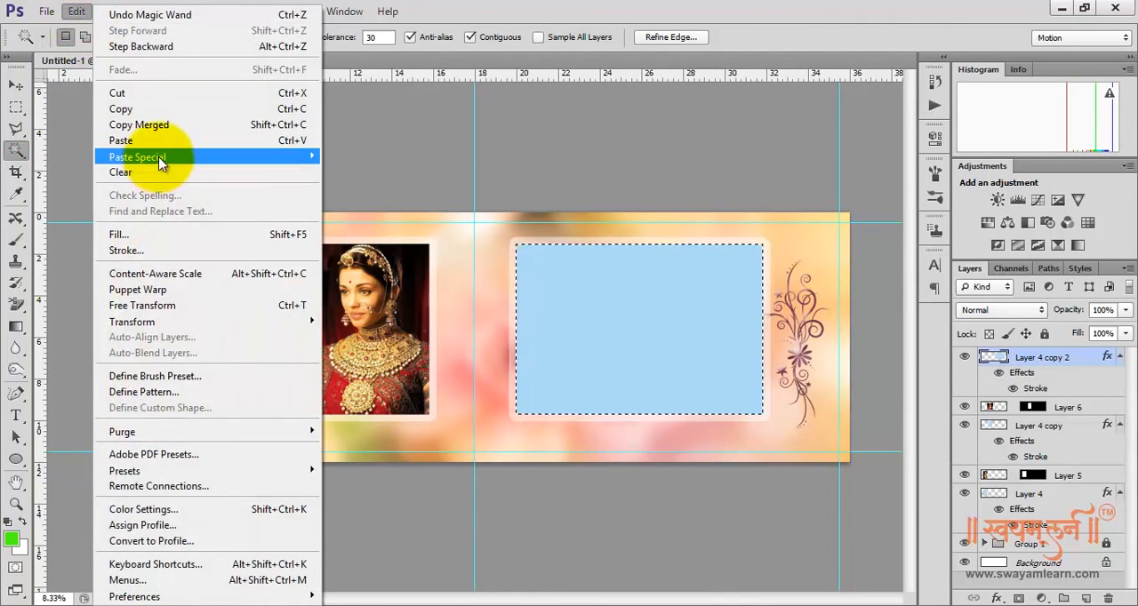
pyautogui.moveTo(162, 160)
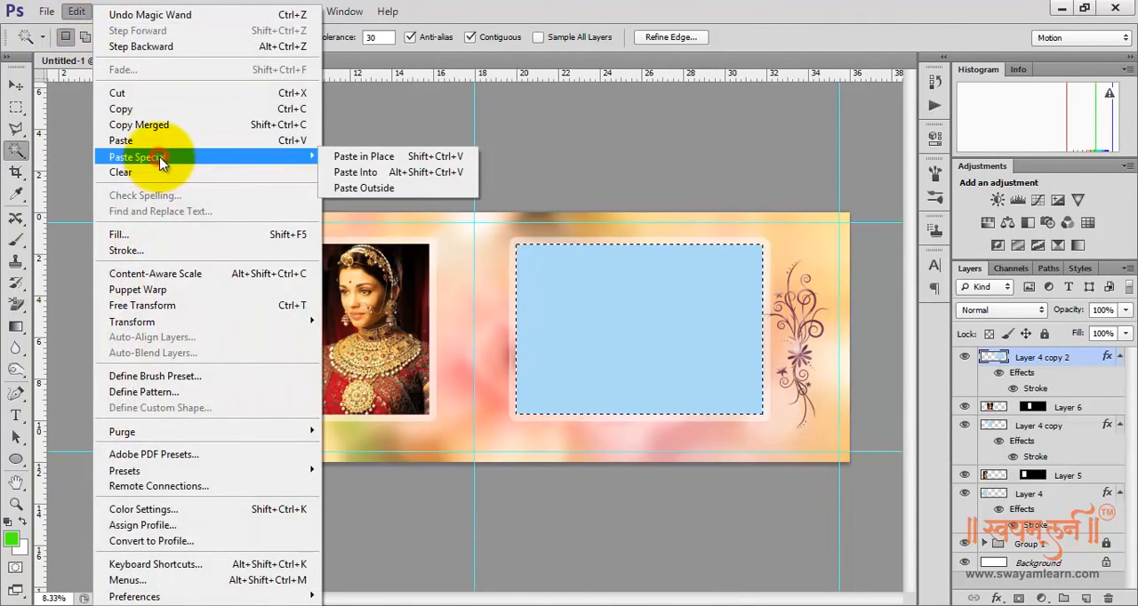
pyautogui.click(436, 178)
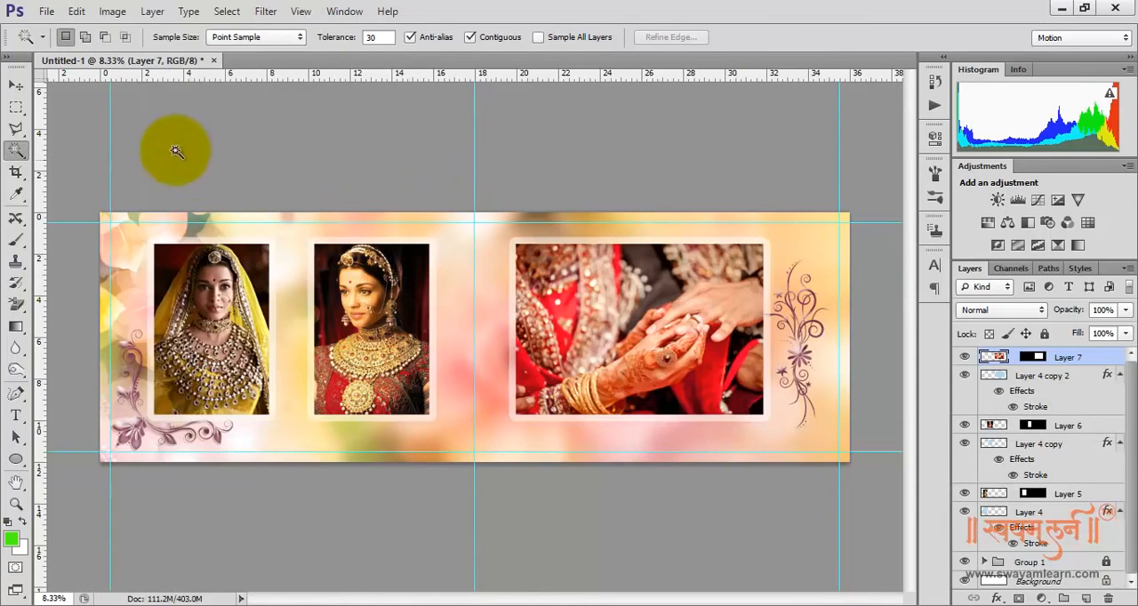
# Scale the AI-3 photo in the wide frame to about 110%, apply it, and nudge the photo to the left
pyautogui.click(18, 86)
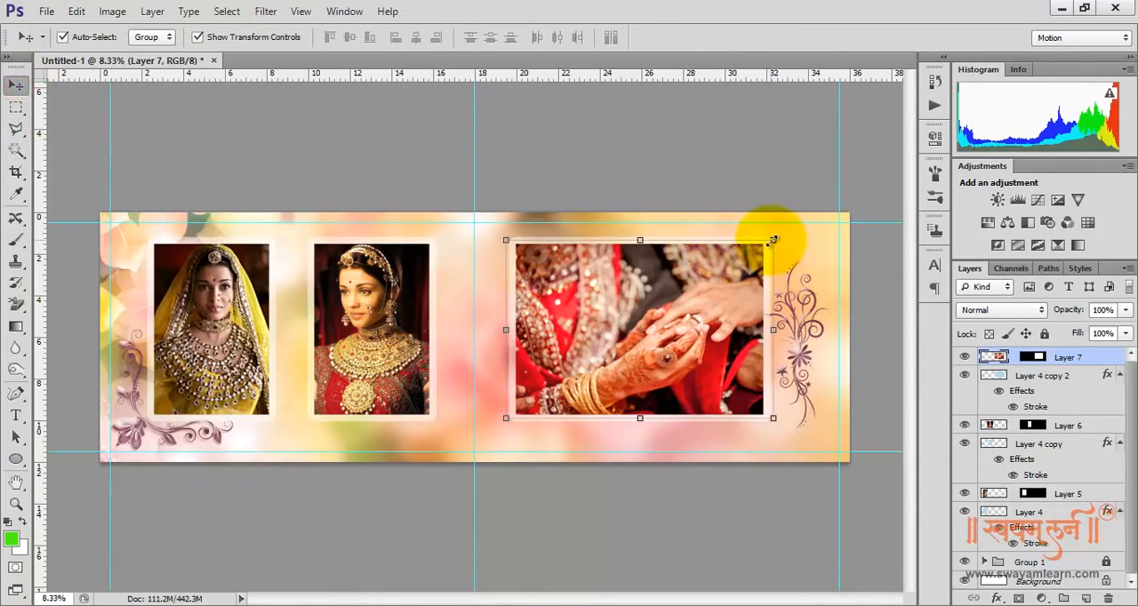
pyautogui.moveTo(773, 240); pyautogui.dragTo(783, 228)
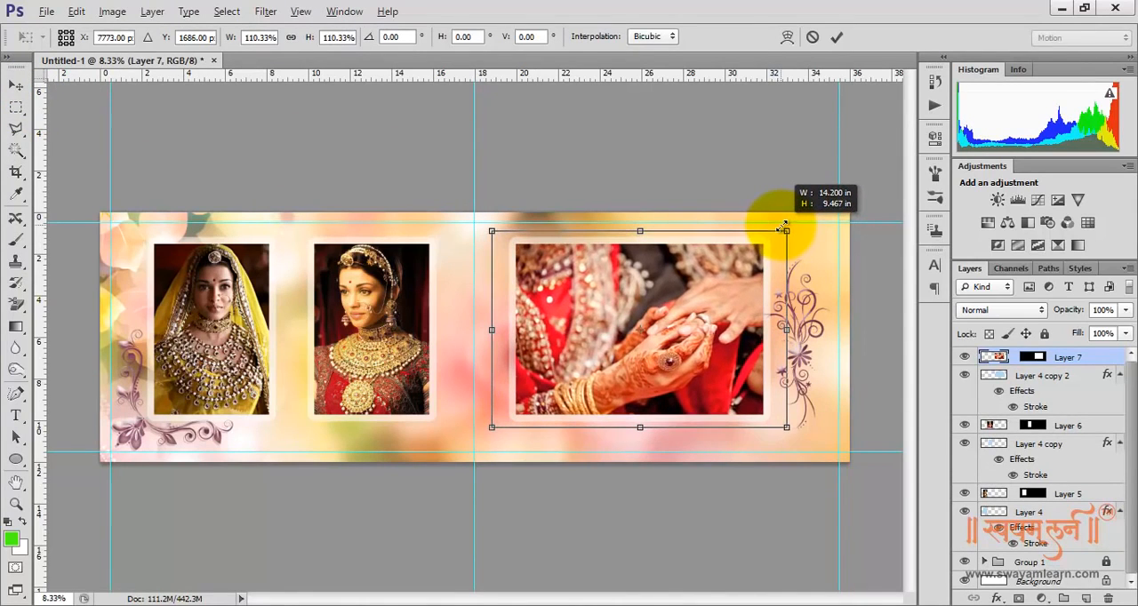
pyautogui.doubleClick(690, 286)
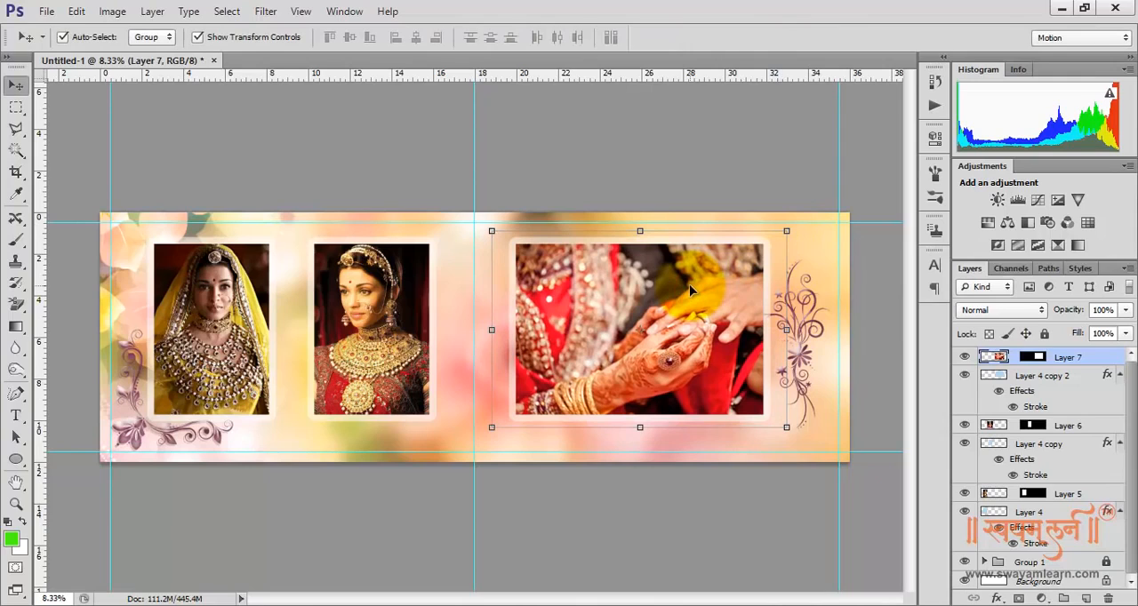
pyautogui.hotkey('shift', 'Left')
pyautogui.hotkey('shift', 'Left')
pyautogui.hotkey('shift', 'Left')
pyautogui.hotkey('shift', 'Left')
pyautogui.hotkey('shift', 'Left')
pyautogui.hotkey('shift', 'Left')
pyautogui.hotkey('shift', 'Left')
pyautogui.hotkey('shift', 'Left')
pyautogui.hotkey('shift', 'Left')
pyautogui.hotkey('shift', 'Left')
pyautogui.hotkey('shift', 'Left')
pyautogui.hotkey('shift', 'Left')
pyautogui.hotkey('shift', 'Left')
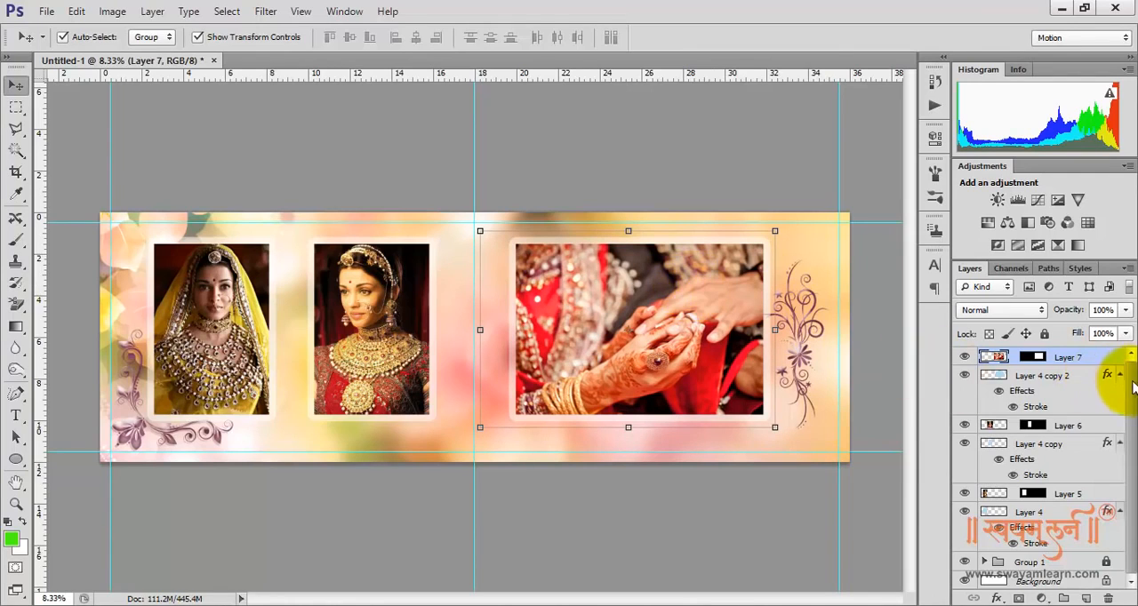
# Switch to the Hand tool to view the finished spread without transform controls
pyautogui.moveTo(1135, 455); pyautogui.dragTo(1135, 456)
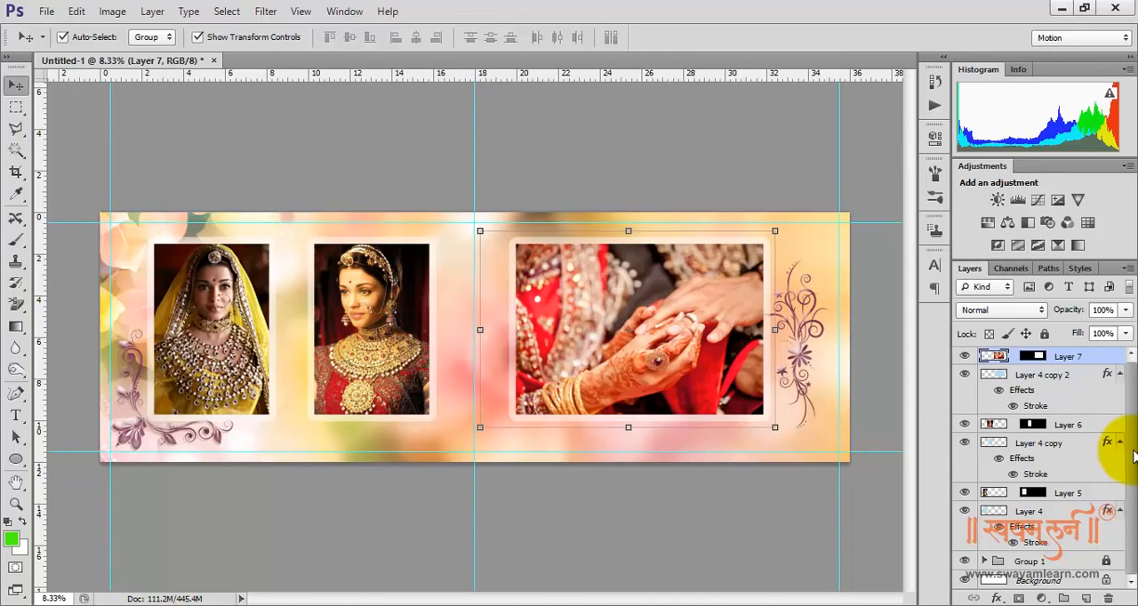
pyautogui.click(16, 481)
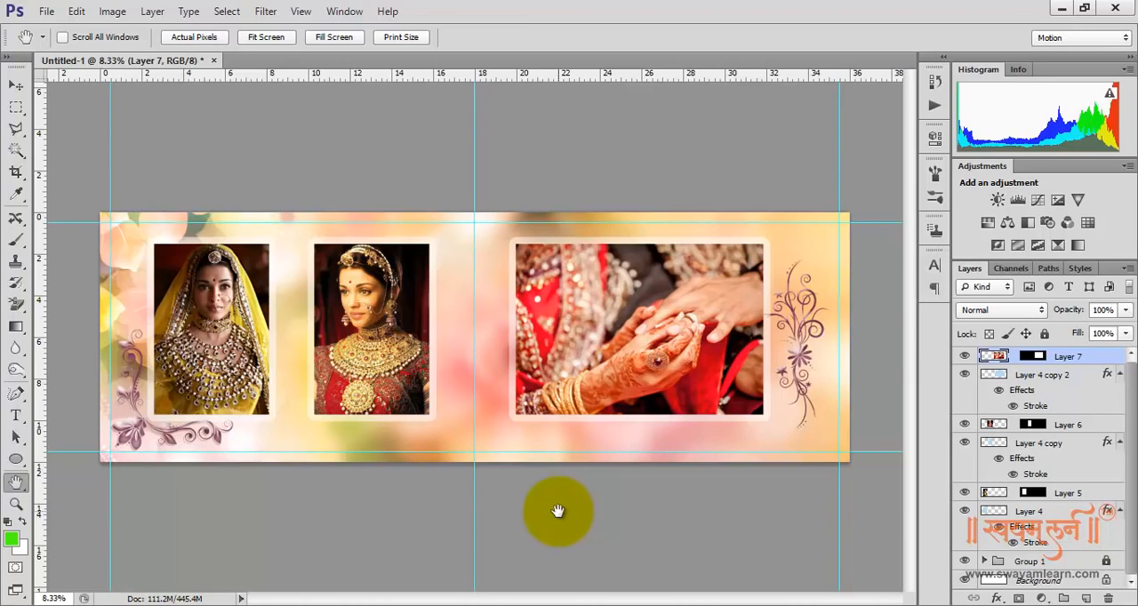
# Enlarge the hands photo in the wide frame to about 102% with the Move tool's transform controls and apply it
pyautogui.click(17, 85)
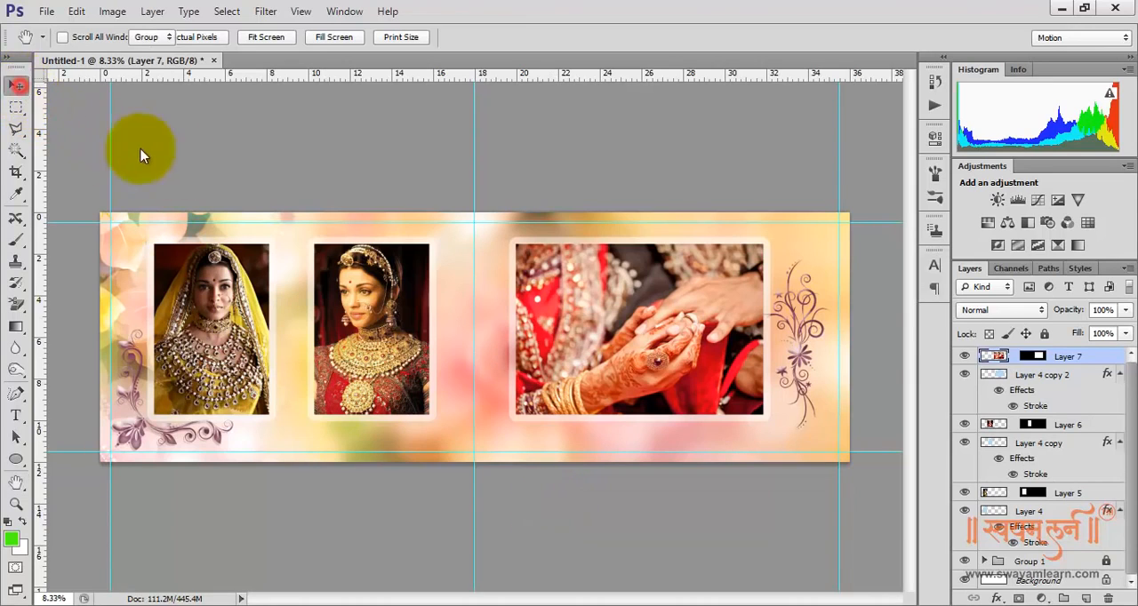
pyautogui.click(625, 317)
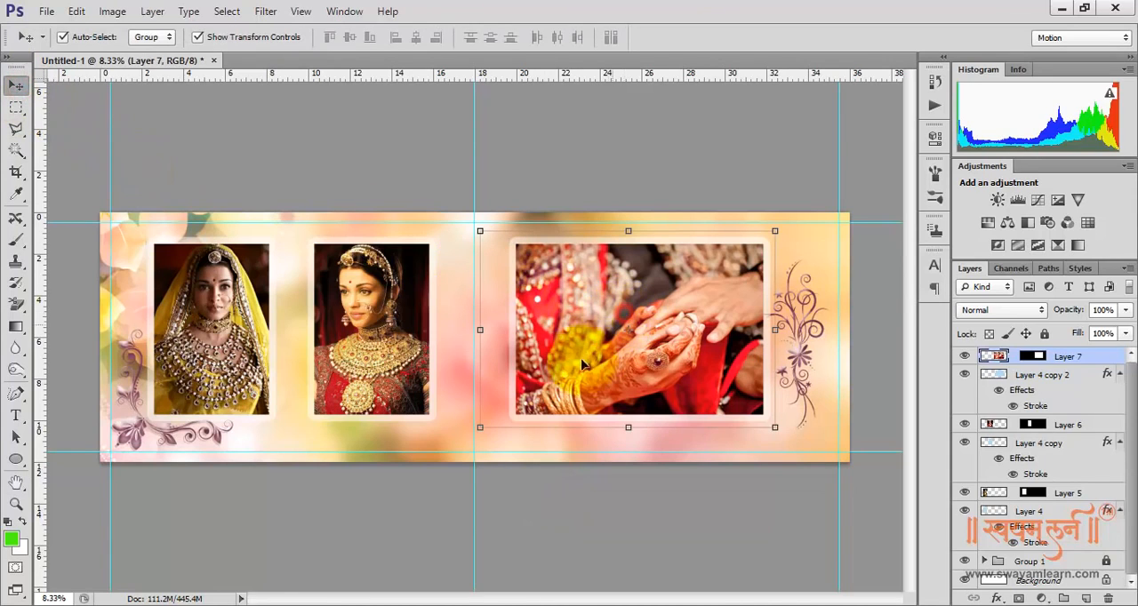
pyautogui.moveTo(481, 426); pyautogui.dragTo(478, 428)
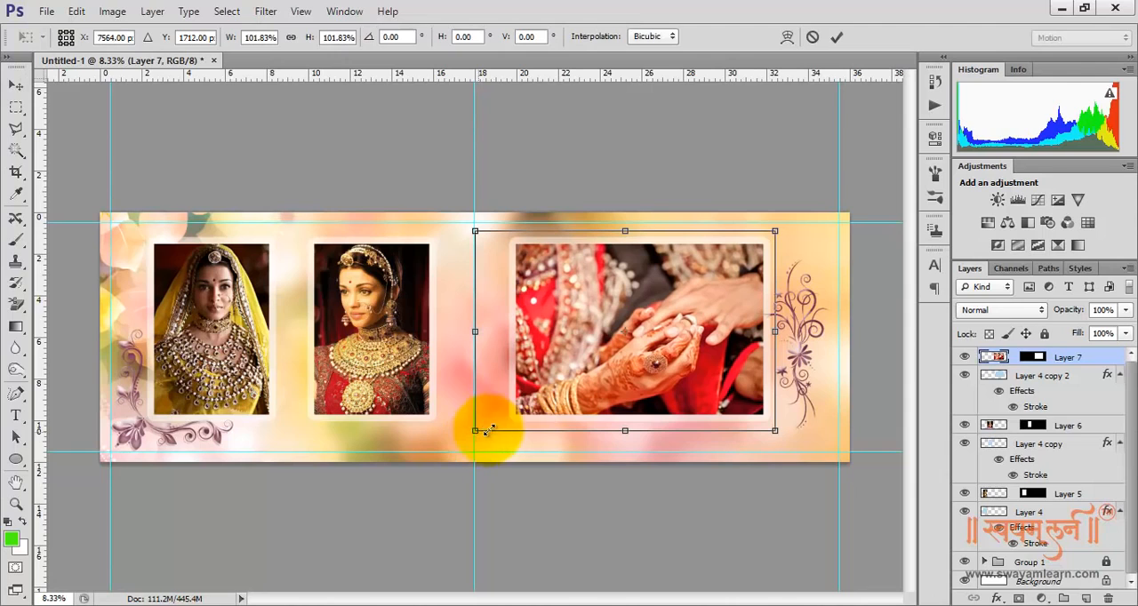
pyautogui.press('Return')
# Unlock Group 1 and expand it to reach its floral ornament layers
pyautogui.click(996, 551)
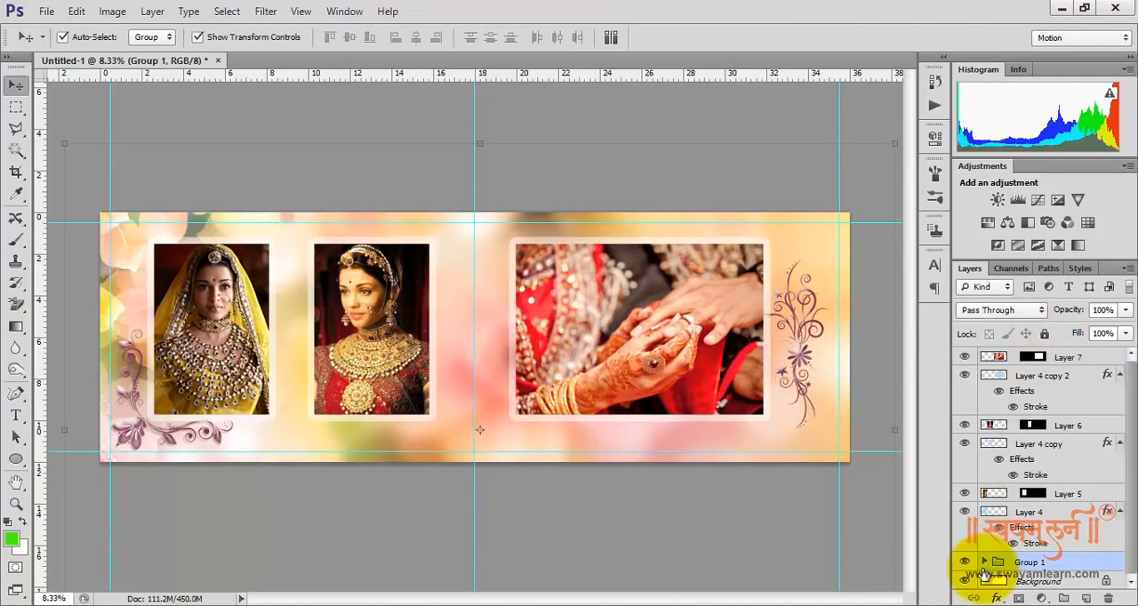
pyautogui.click(985, 562)
pyautogui.moveTo(1131, 442); pyautogui.dragTo(1132, 561)
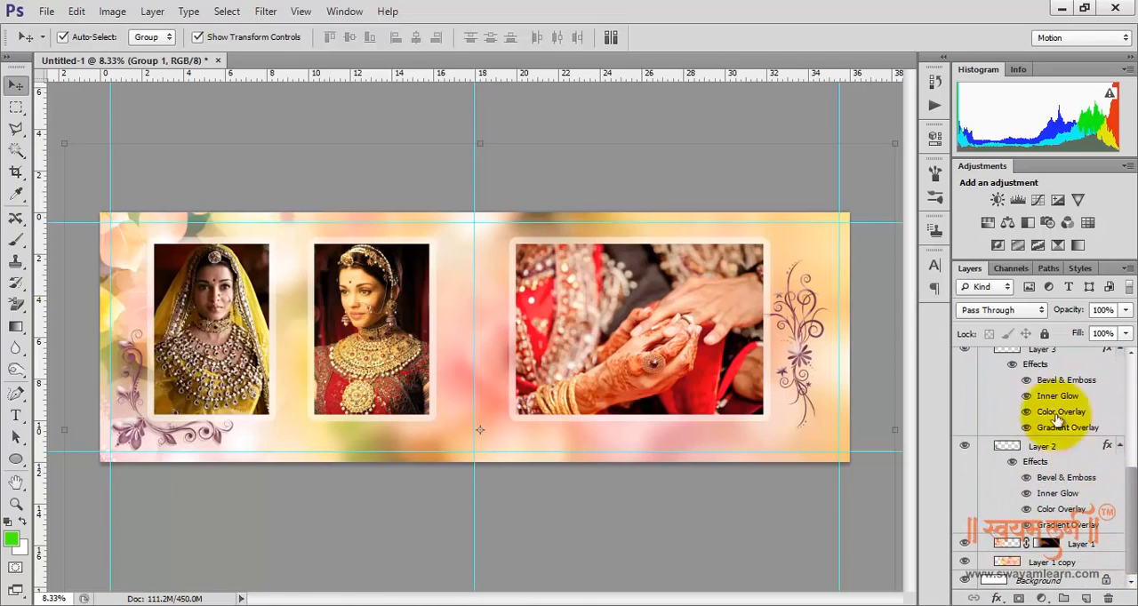
pyautogui.scroll(2, 1073, 434)
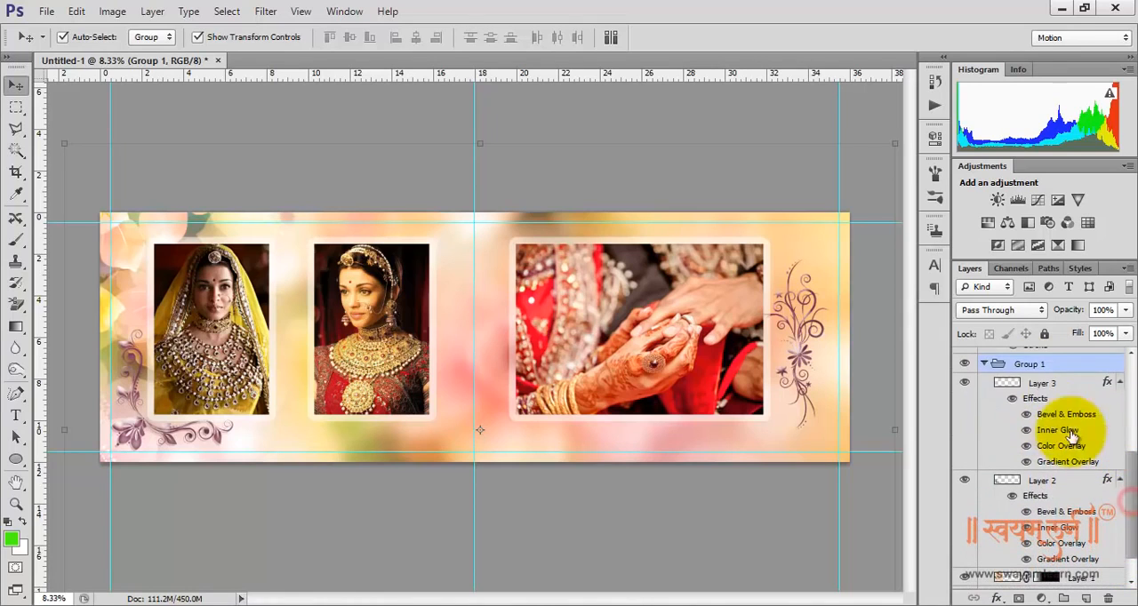
# Nudge the Layer 3 ornament beside the wide frame to the right, then scale it to about 88% around its center
pyautogui.click(1040, 385)
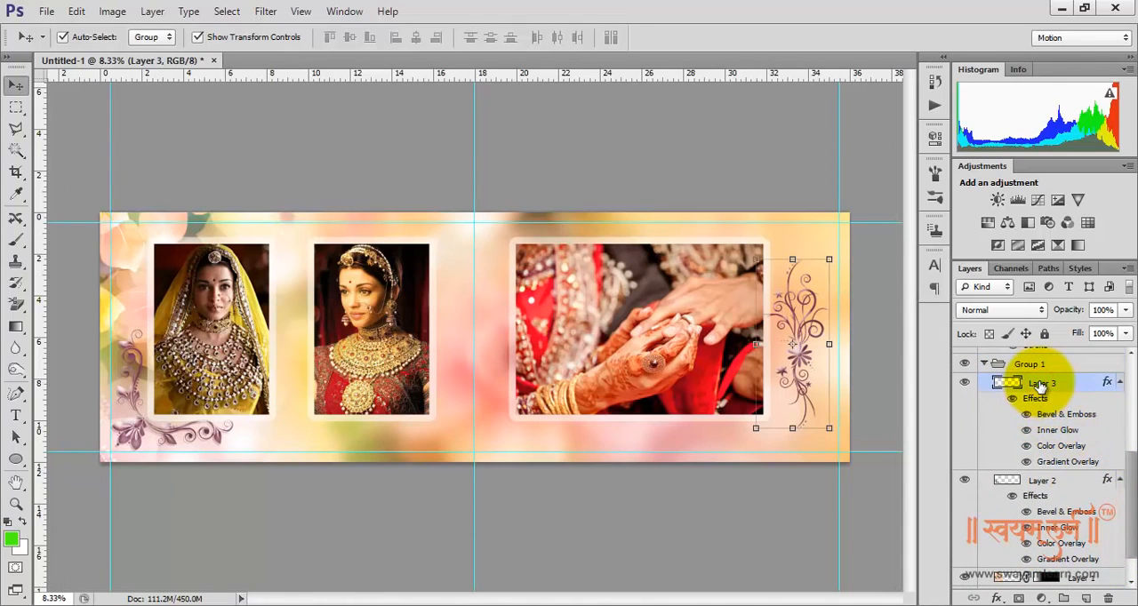
pyautogui.hotkey('shift', 'Right')
pyautogui.hotkey('shift', 'Right')
pyautogui.hotkey('shift', 'Right')
pyautogui.hotkey('shift', 'Right')
pyautogui.hotkey('shift', 'Right')
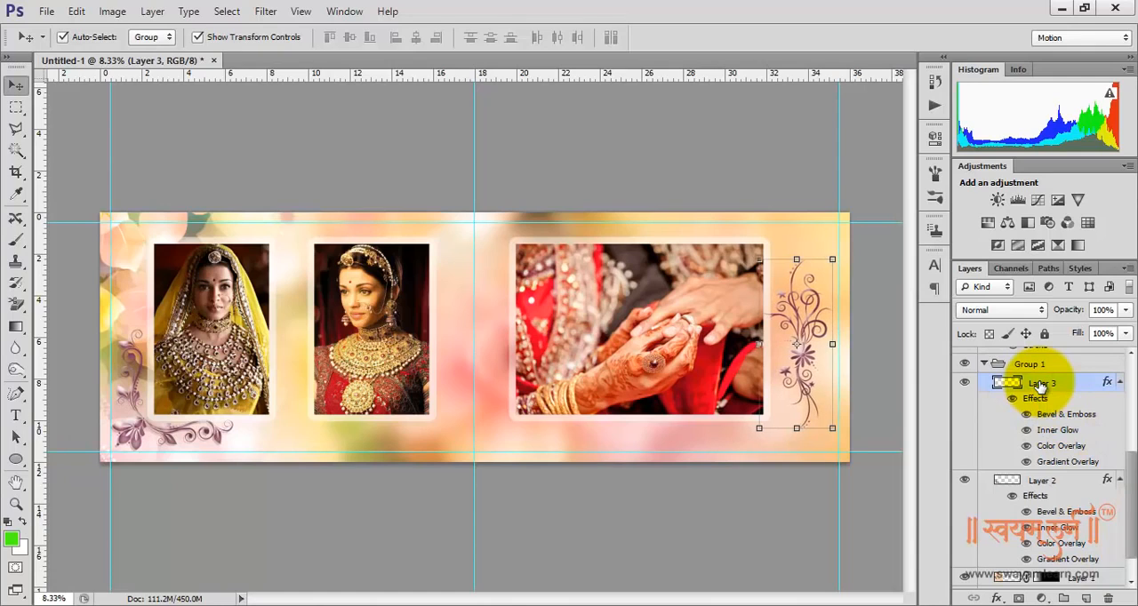
pyautogui.hotkey('shift', 'Right')
pyautogui.hotkey('shift', 'Right')
pyautogui.hotkey('shift', 'Right')
pyautogui.hotkey('shift', 'Right')
pyautogui.hotkey('shift', 'Right')
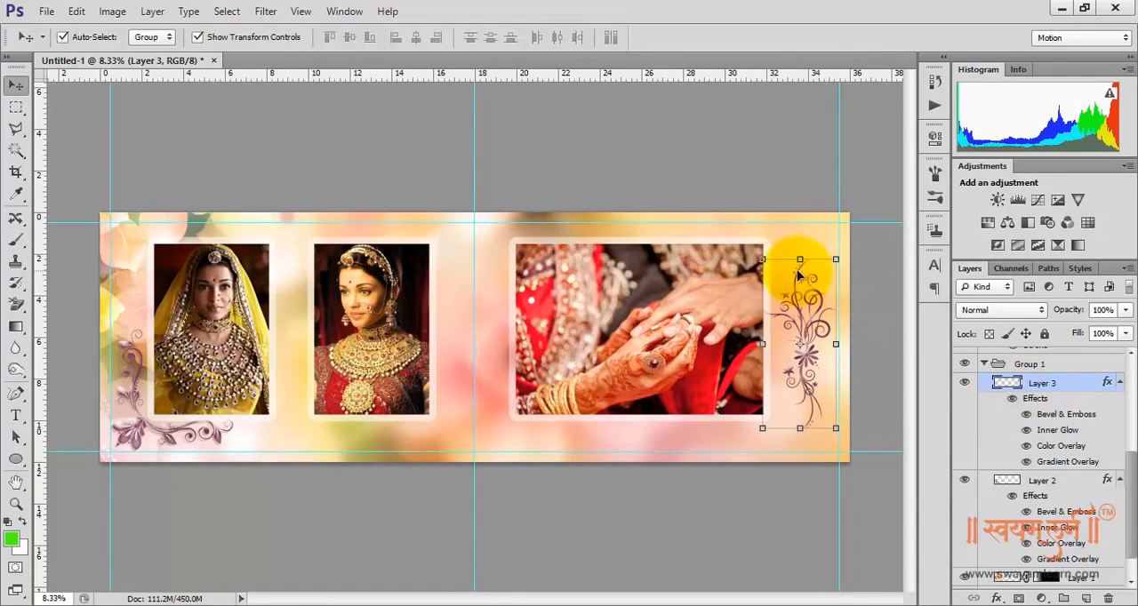
pyautogui.moveTo(761, 258); pyautogui.dragTo(772, 267)
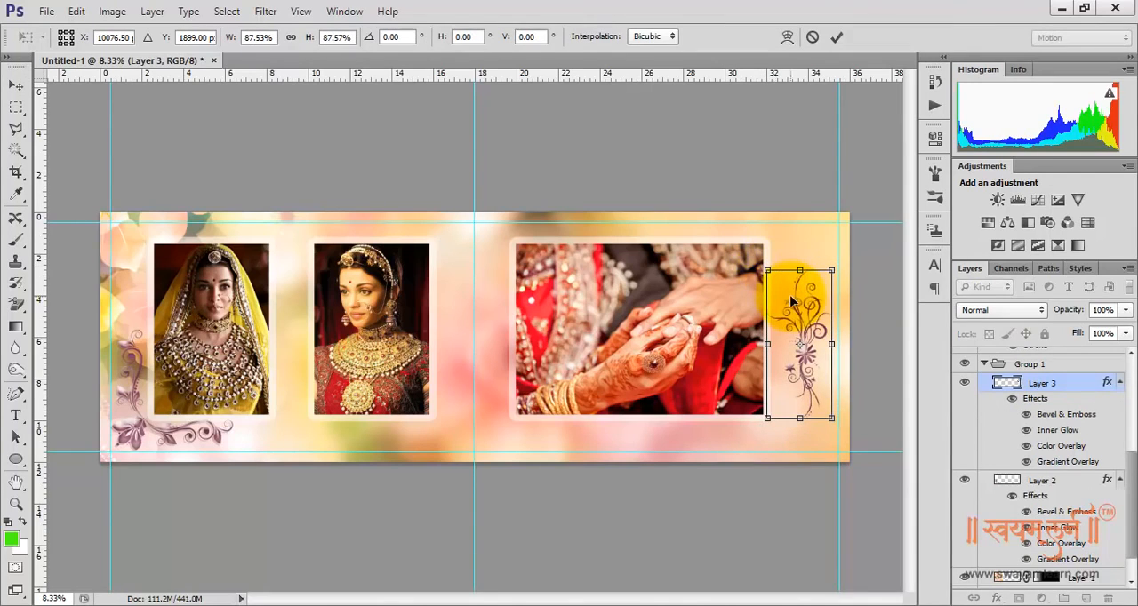
pyautogui.press('Return')
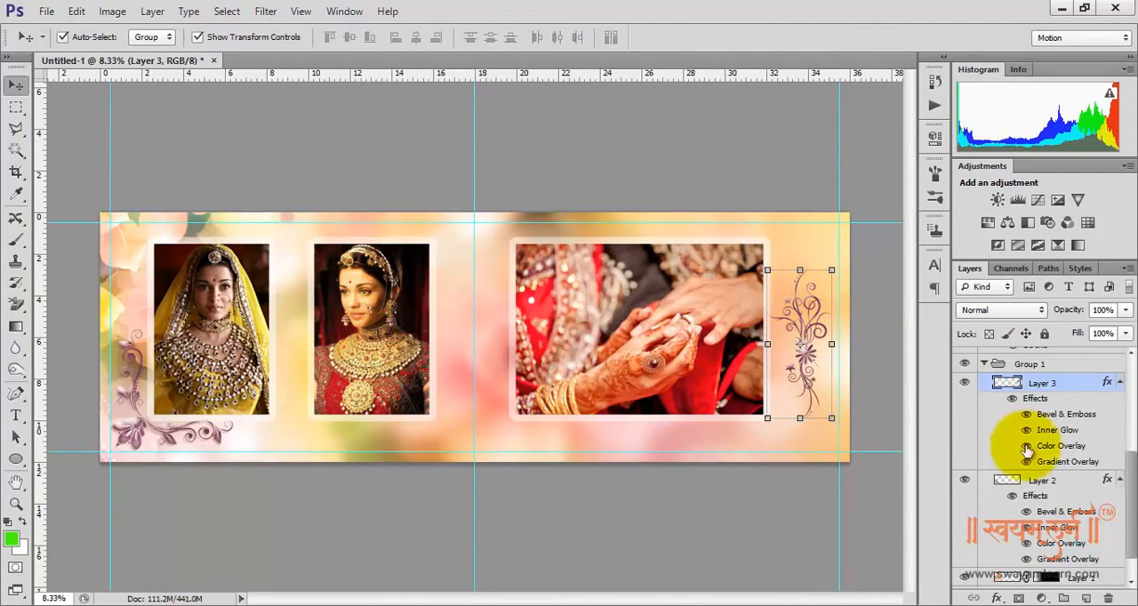
# Shrink the Layer 2 corner ornament, keeping its lower-left corner fixed at the guides, and apply the transform
pyautogui.click(1043, 482)
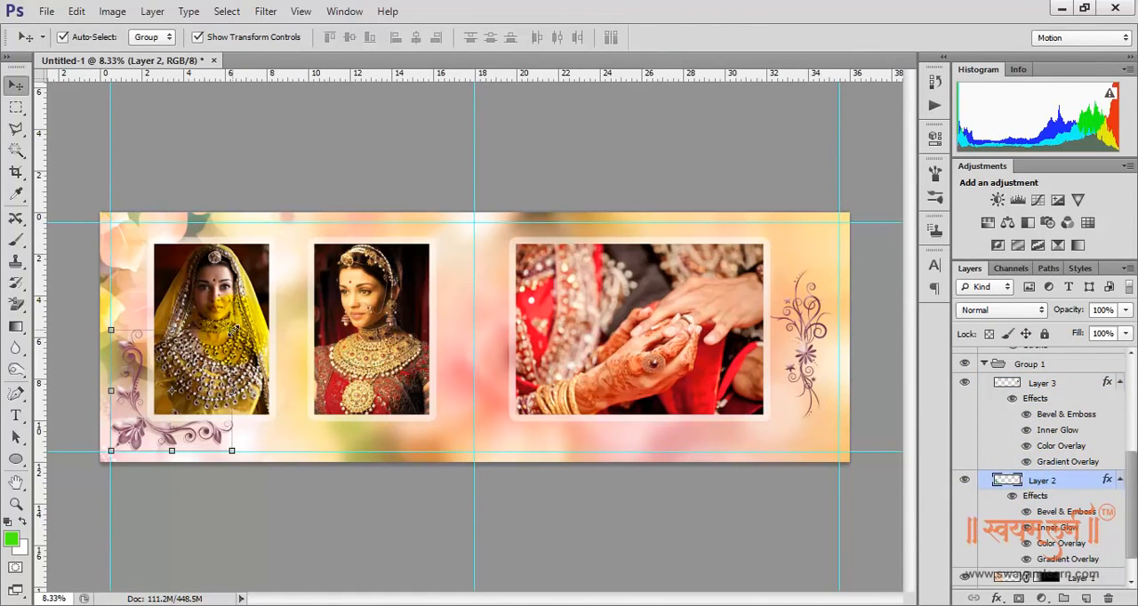
pyautogui.moveTo(232, 330); pyautogui.dragTo(214, 357)
pyautogui.press('Return')
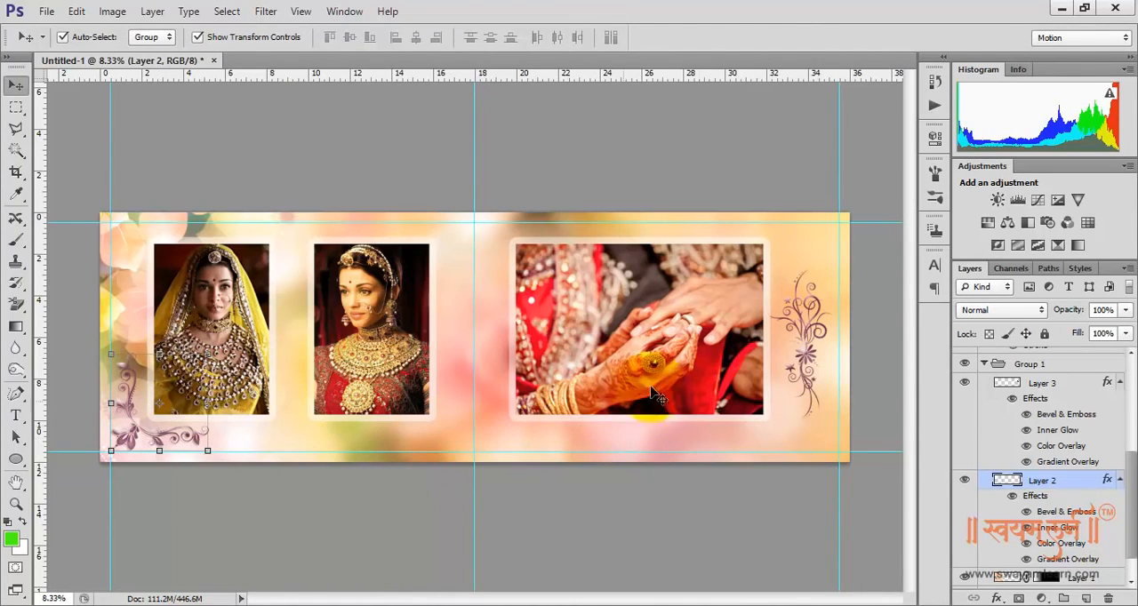
# Nudge the Layer 3 ornament slightly further right toward the outer vertical guide and deselect all layers
pyautogui.click(807, 340)
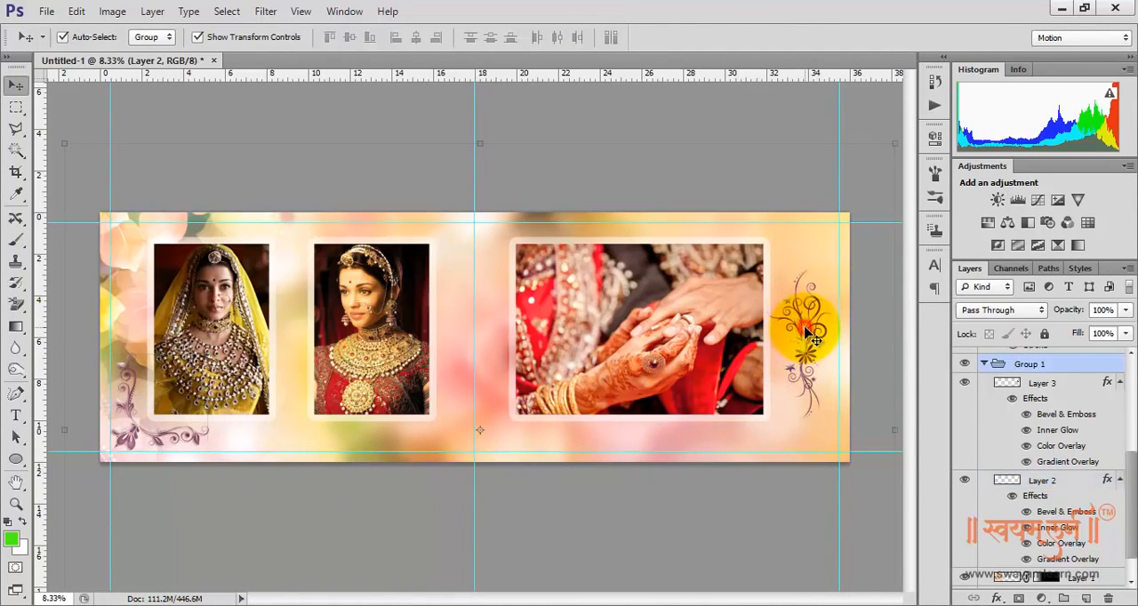
pyautogui.click(1046, 385)
pyautogui.hotkey('shift', 'Right')
pyautogui.hotkey('shift', 'Right')
pyautogui.hotkey('shift', 'Right')
pyautogui.hotkey('shift', 'Right')
pyautogui.hotkey('shift', 'Right')
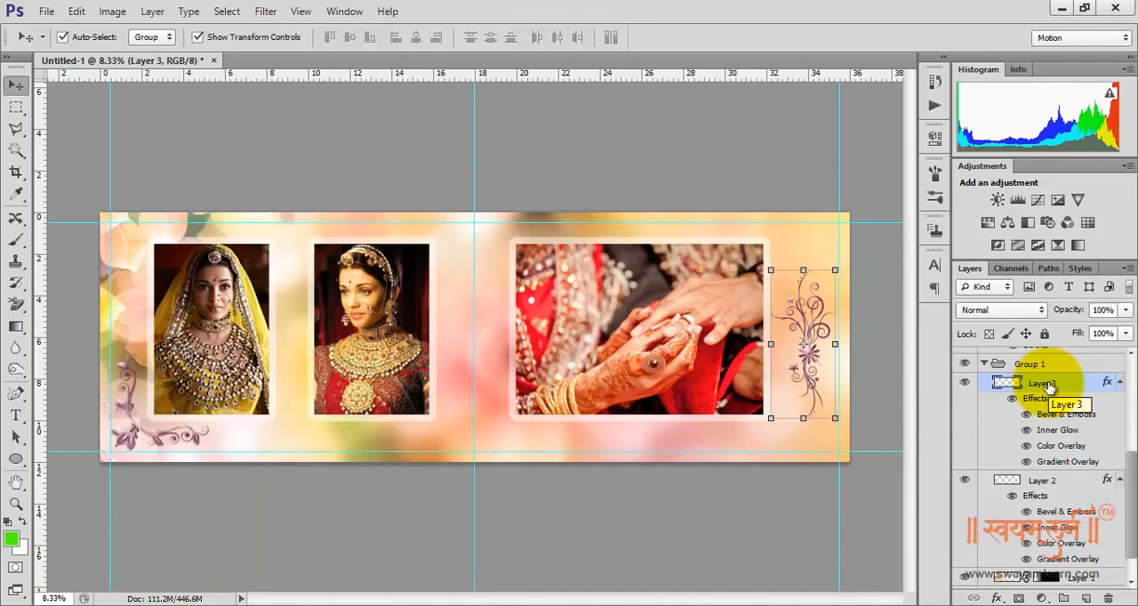
pyautogui.click(858, 532)
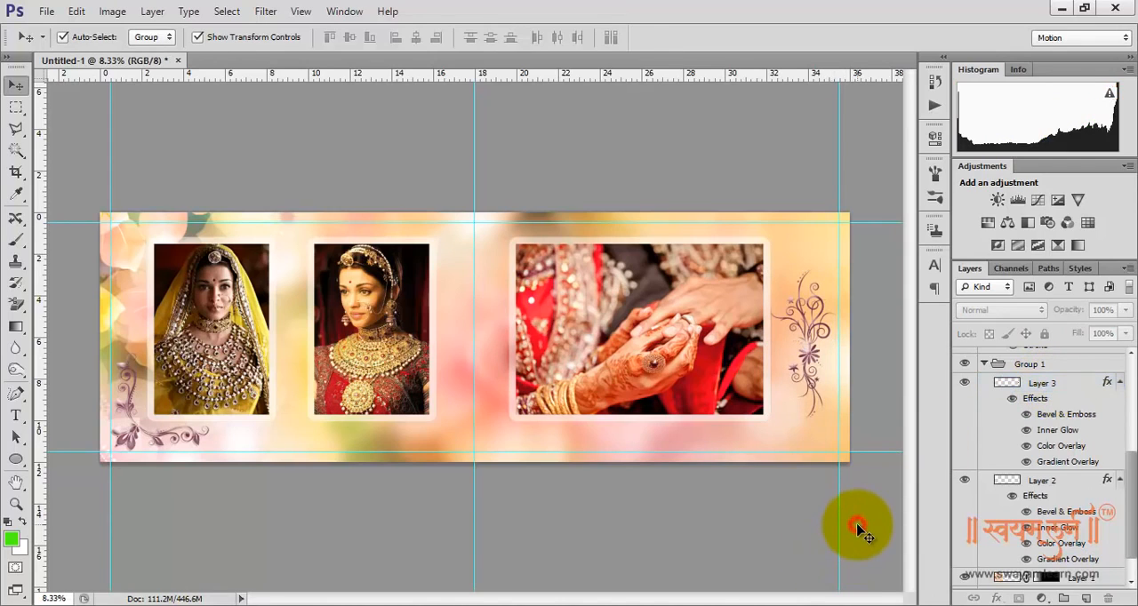